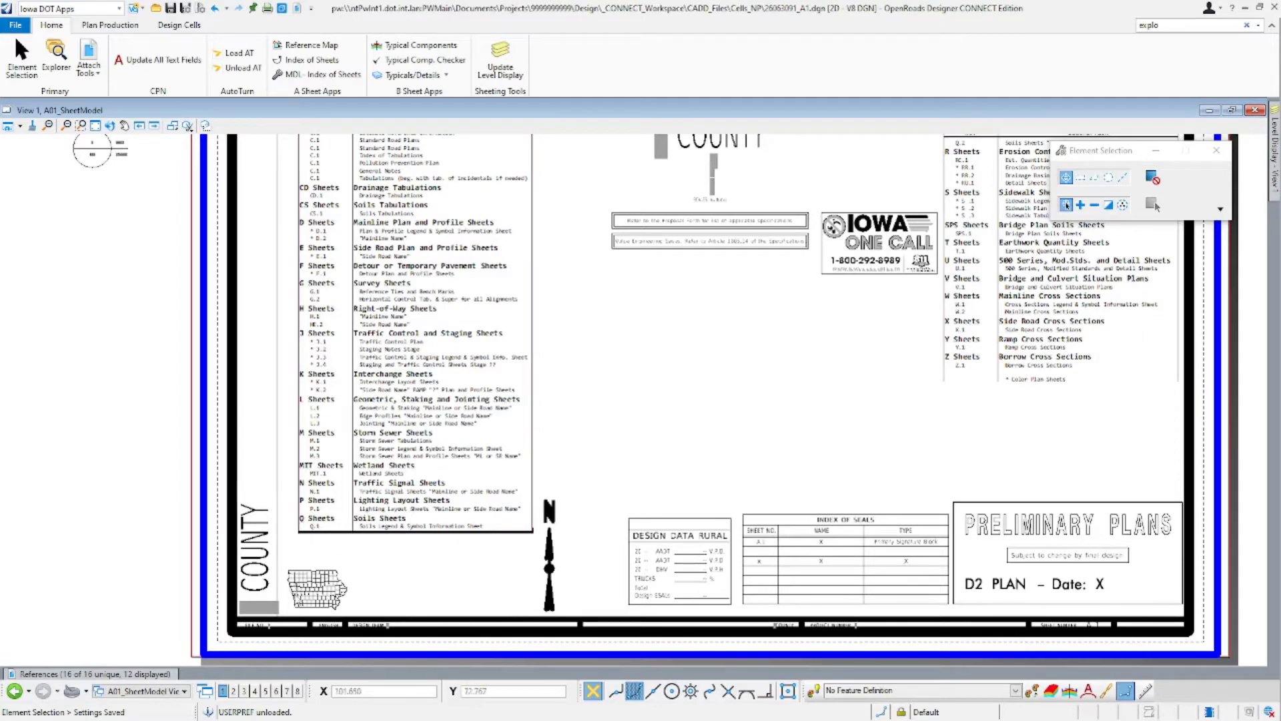
Step: Switch the workflow to OpenRoads Modeling and then to Survey
{"action": "scroll", "coordinate": [279, 633], "scroll_direction": "up", "scroll_amount": 2}
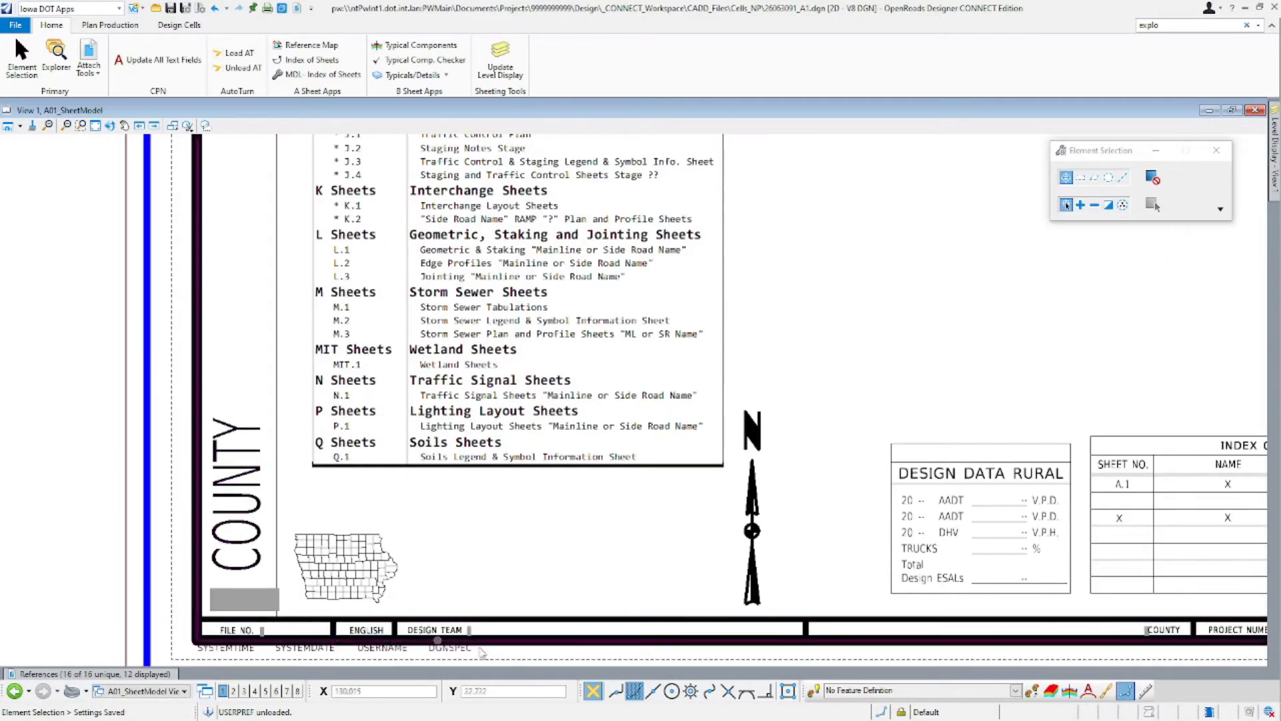
{"action": "scroll", "coordinate": [214, 483], "scroll_direction": "down", "scroll_amount": 4}
{"action": "scroll", "coordinate": [507, 300], "scroll_direction": "up", "scroll_amount": 3}
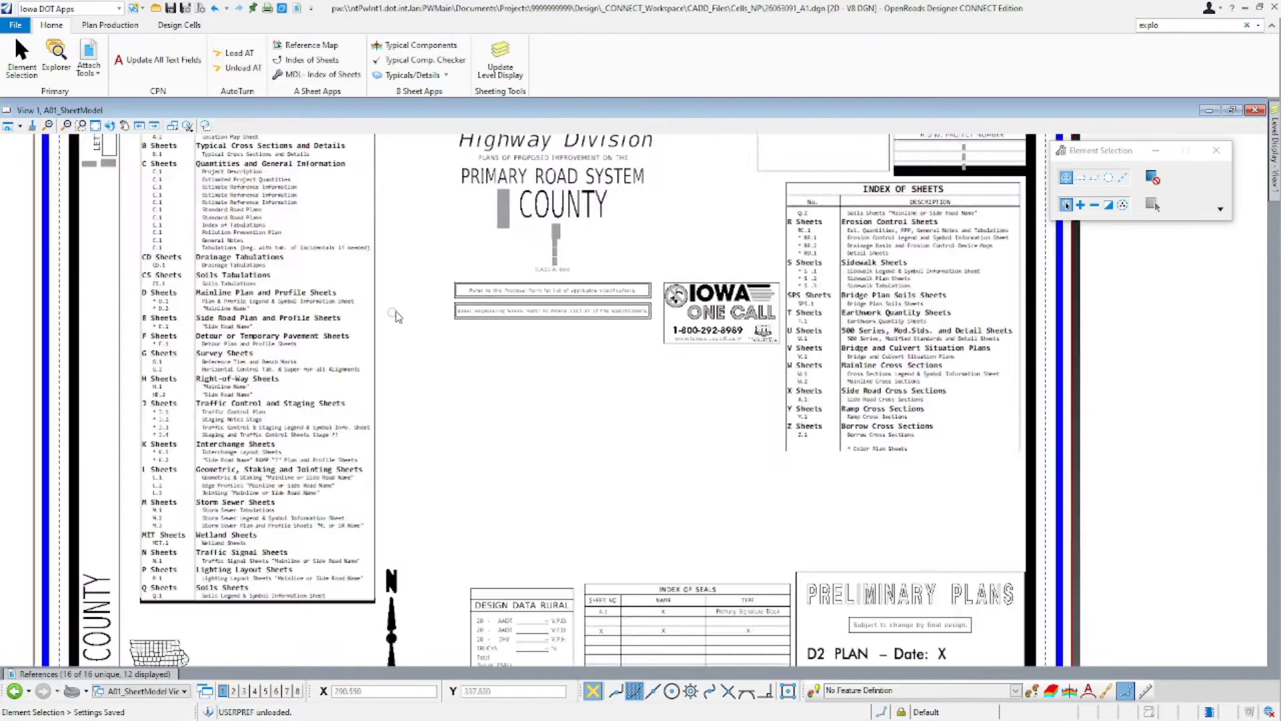
{"action": "scroll", "coordinate": [677, 421], "scroll_direction": "down", "scroll_amount": 3}
{"action": "scroll", "coordinate": [470, 332], "scroll_direction": "up", "scroll_amount": 1}
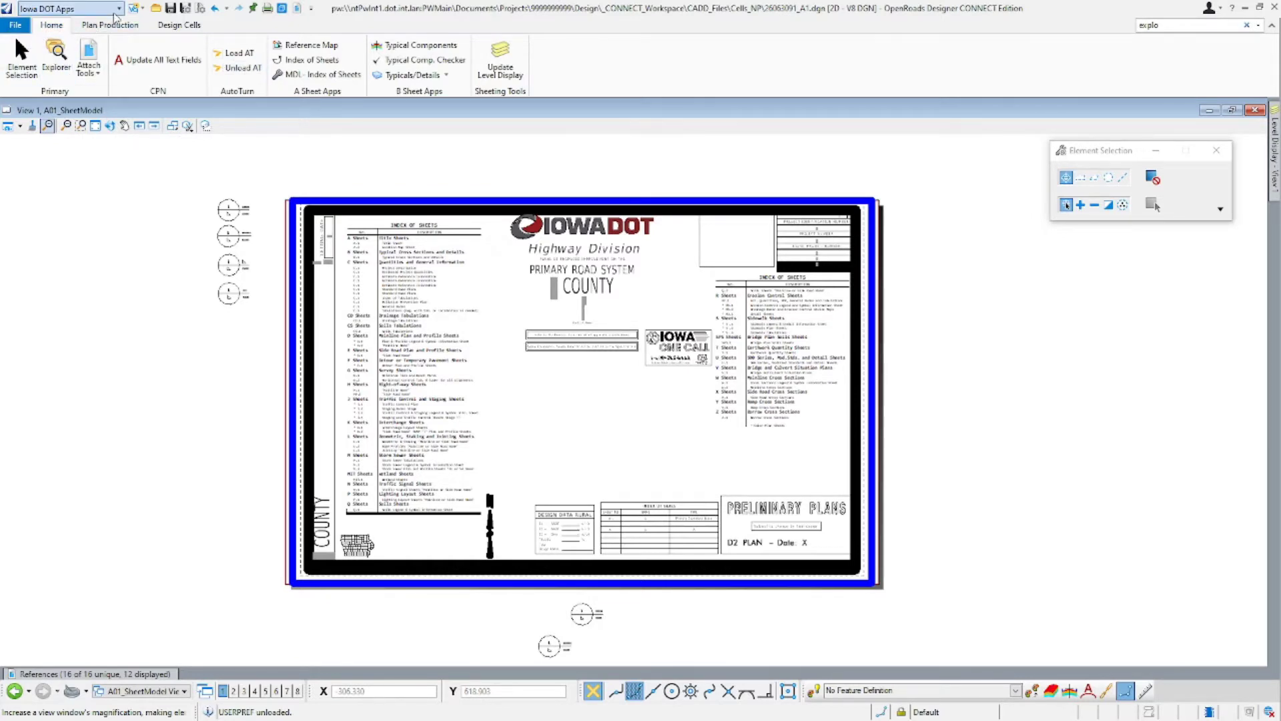
{"action": "left_click", "coordinate": [70, 9]}
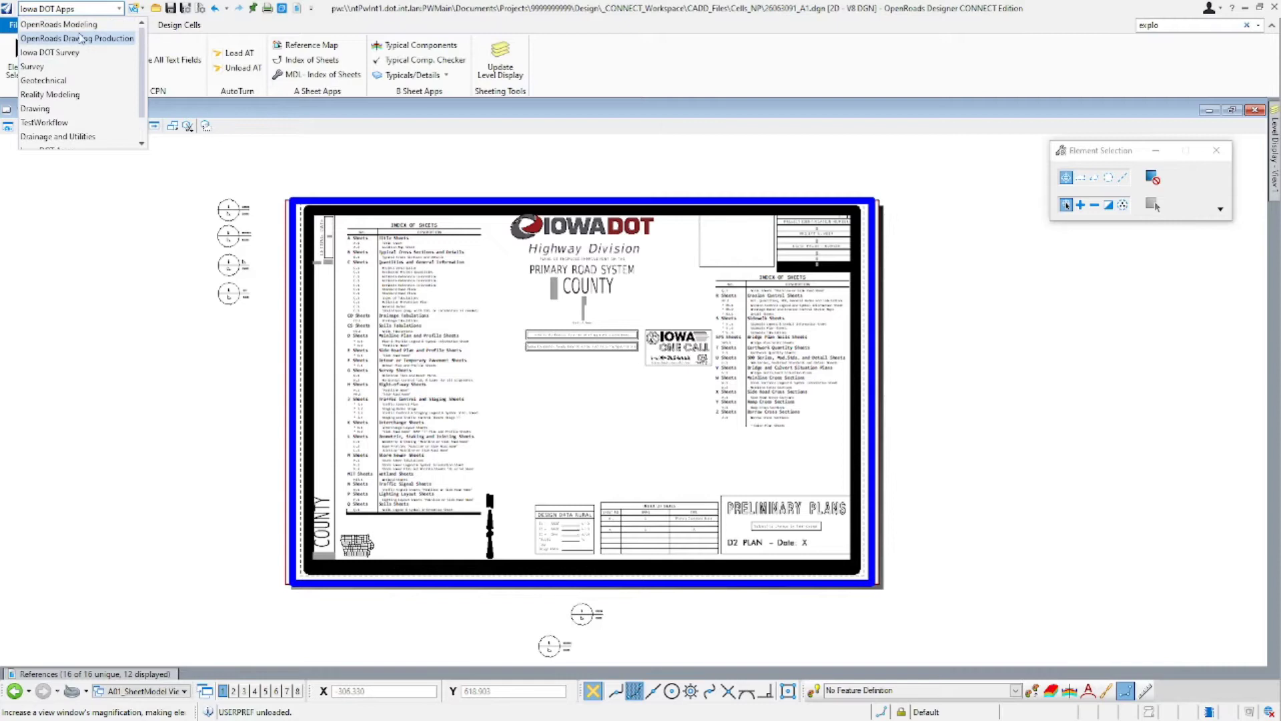
{"action": "left_click", "coordinate": [67, 24]}
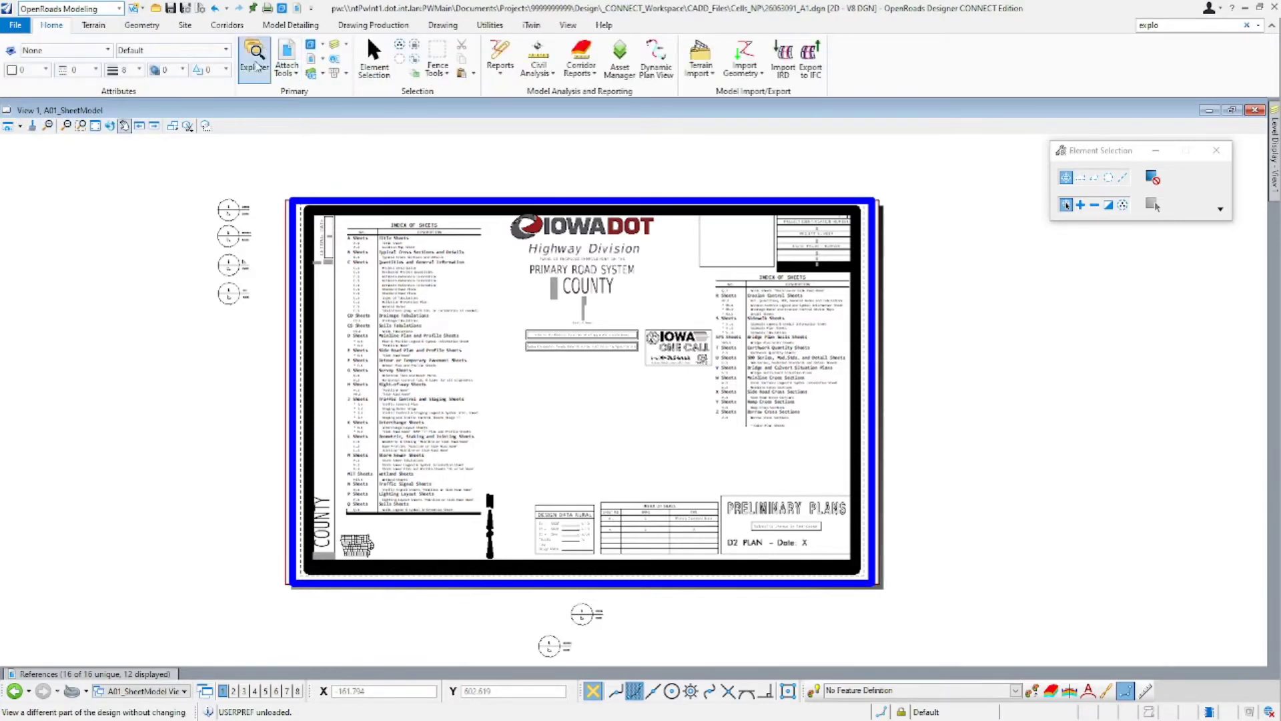
{"action": "left_click", "coordinate": [57, 9]}
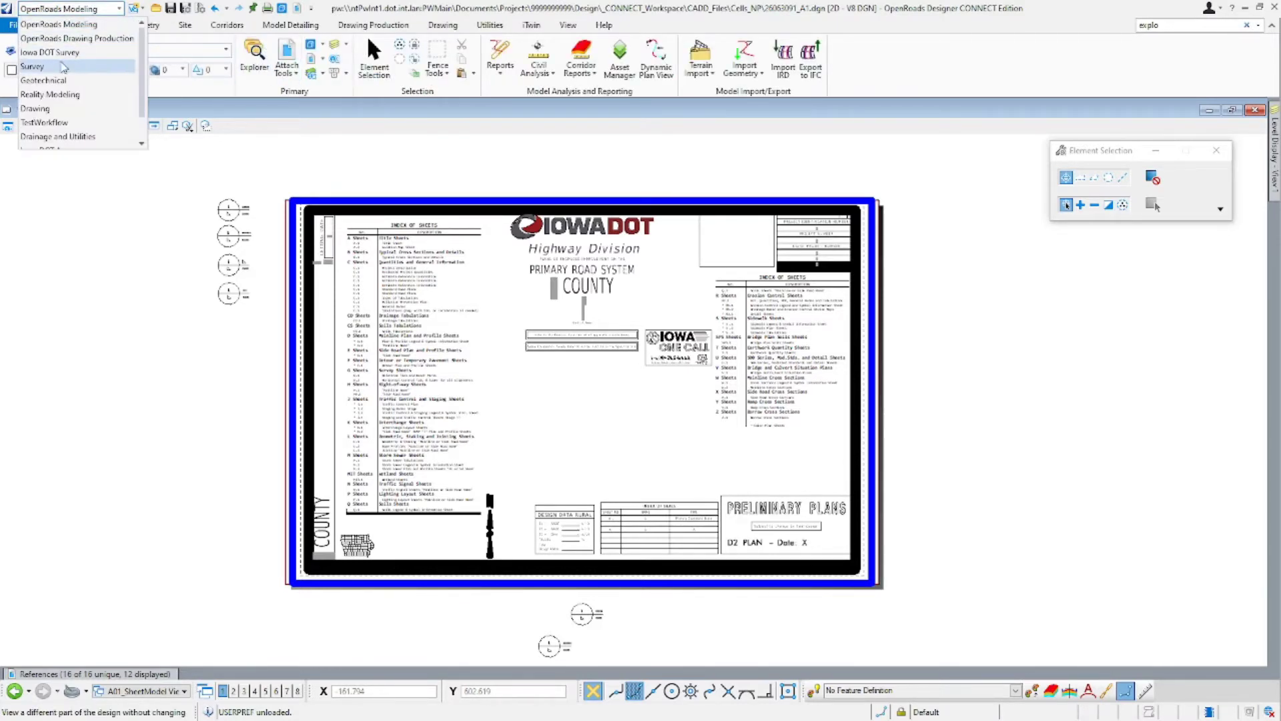
{"action": "left_click", "coordinate": [60, 68]}
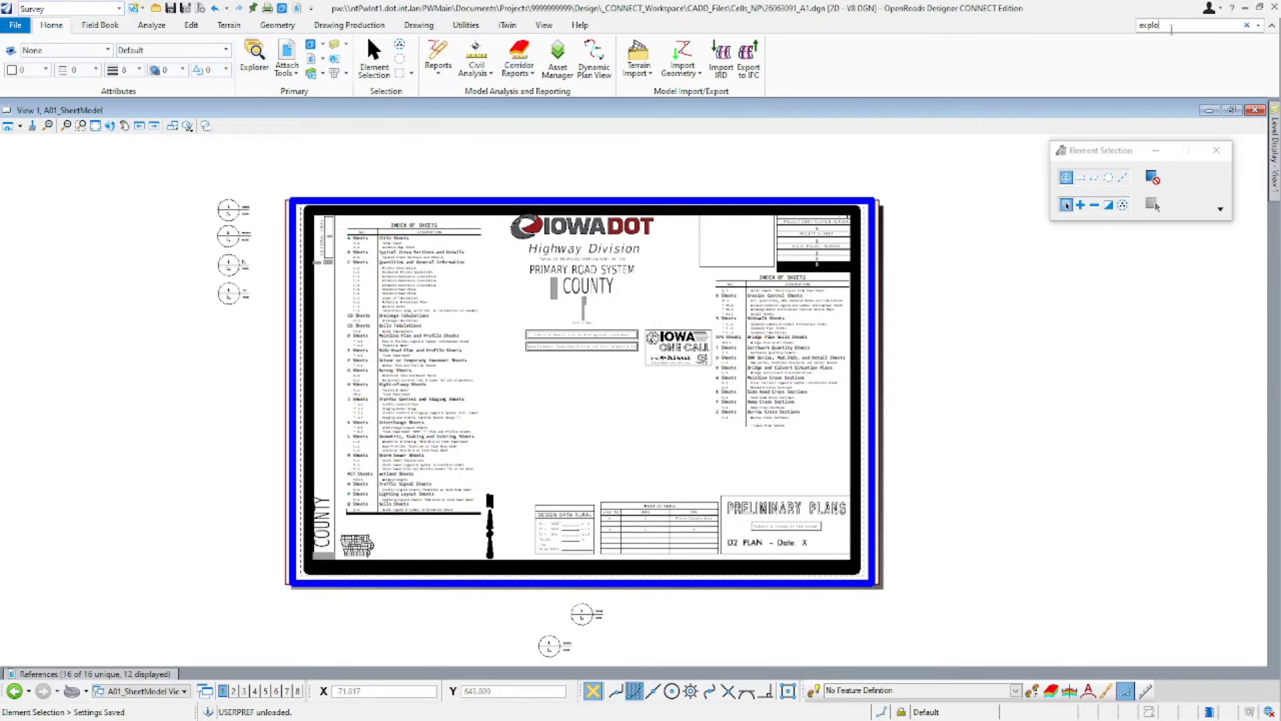
Step: Open Explorer by searching 'expl' in the ribbon, then return to the Iowa DOT Apps workflow
{"action": "left_click", "coordinate": [1154, 24]}
{"action": "type", "text": "expl"}
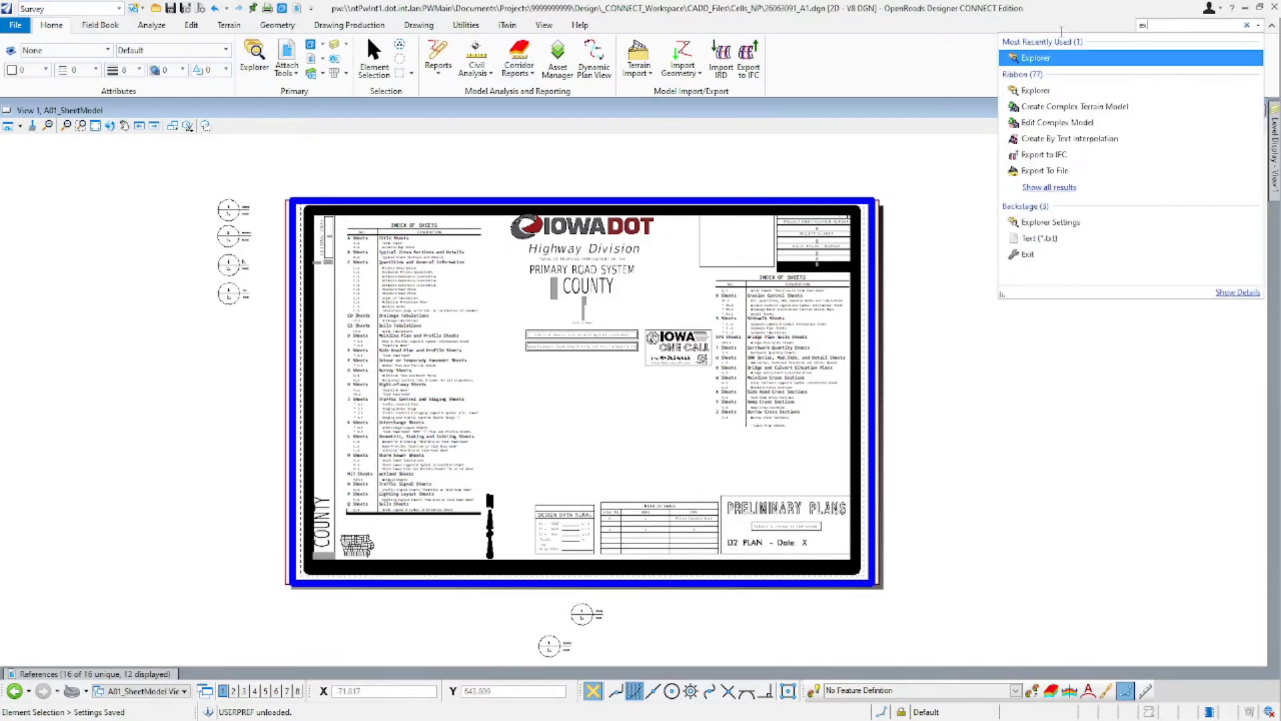
{"action": "mouse_move", "coordinate": [1044, 62]}
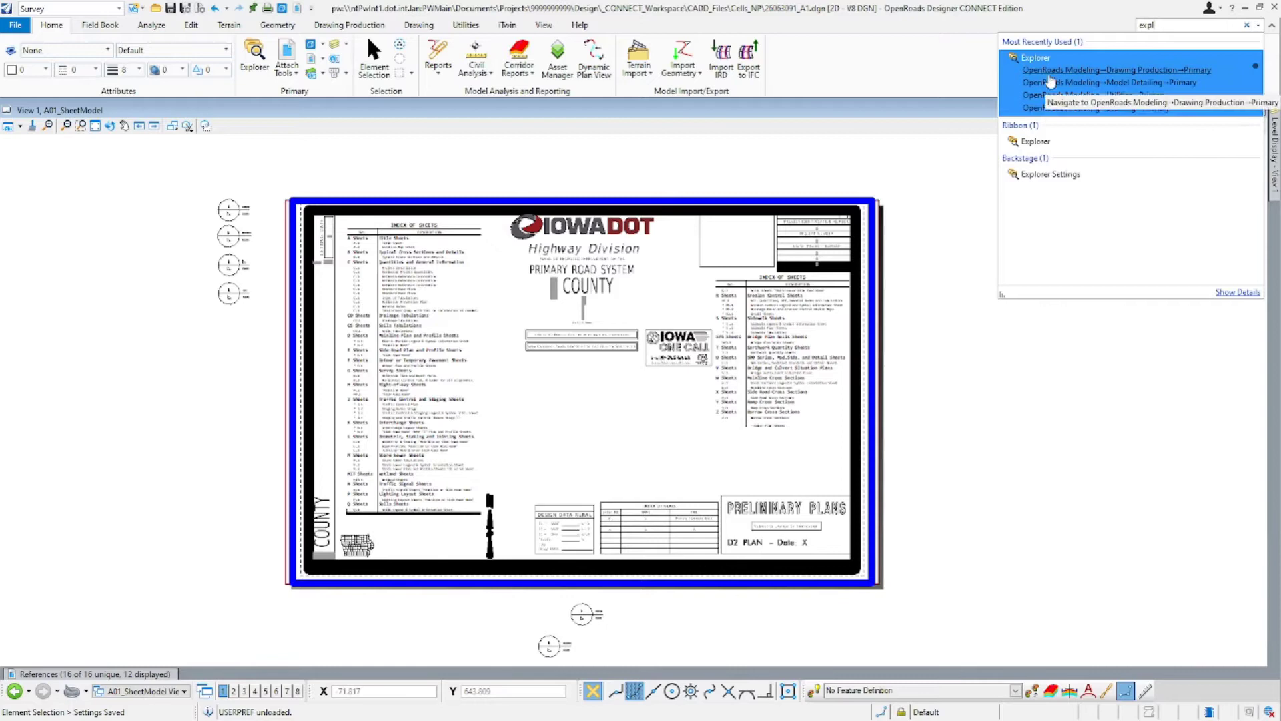
{"action": "left_click", "coordinate": [1049, 95]}
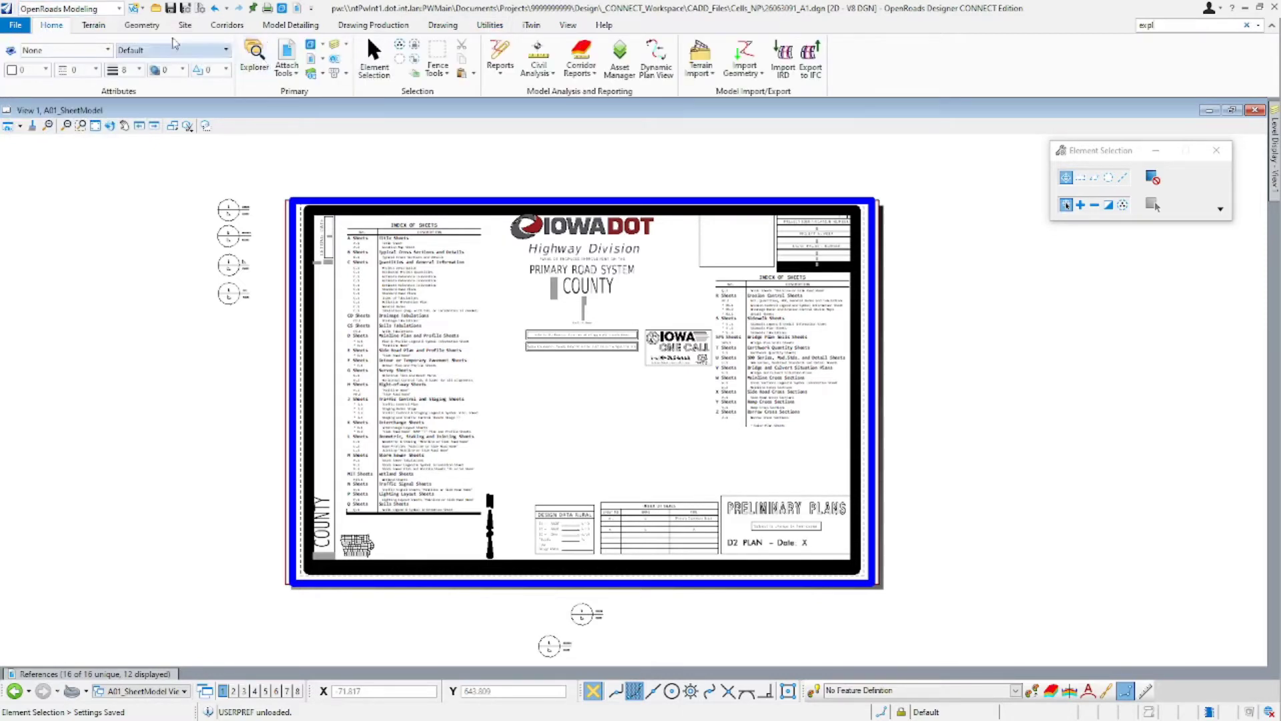
{"action": "left_click", "coordinate": [112, 9]}
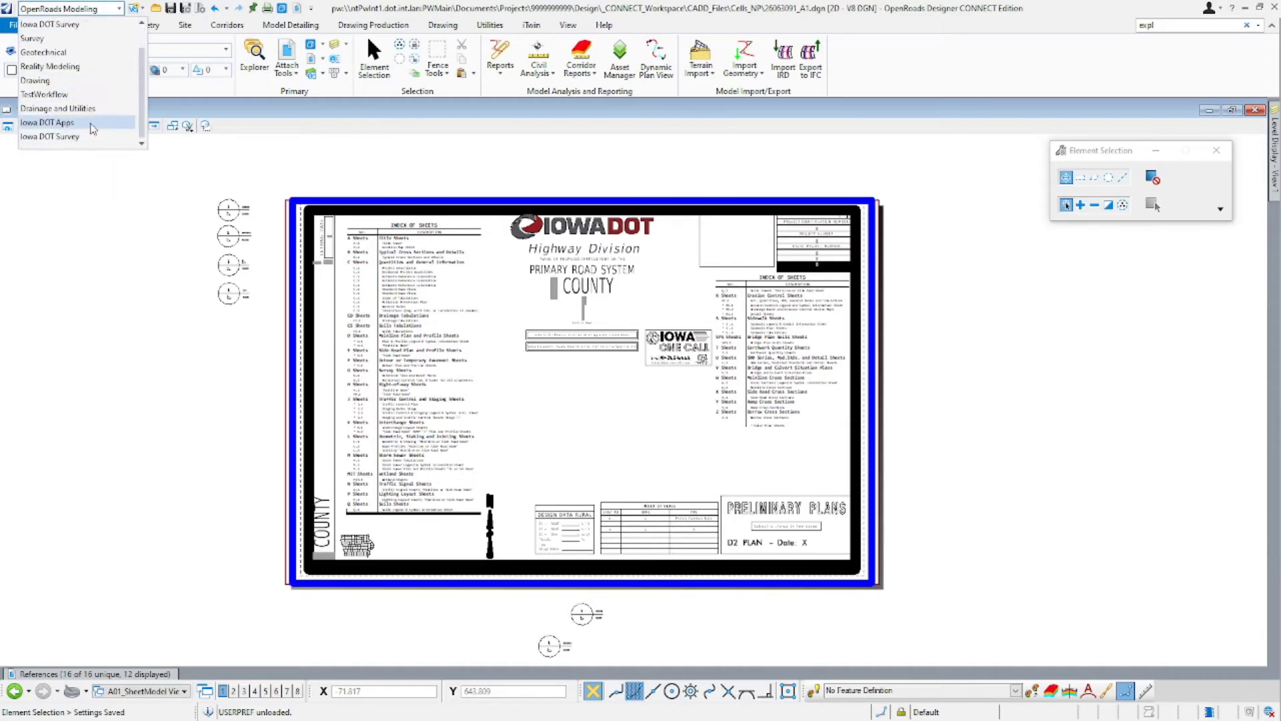
{"action": "left_click", "coordinate": [93, 129]}
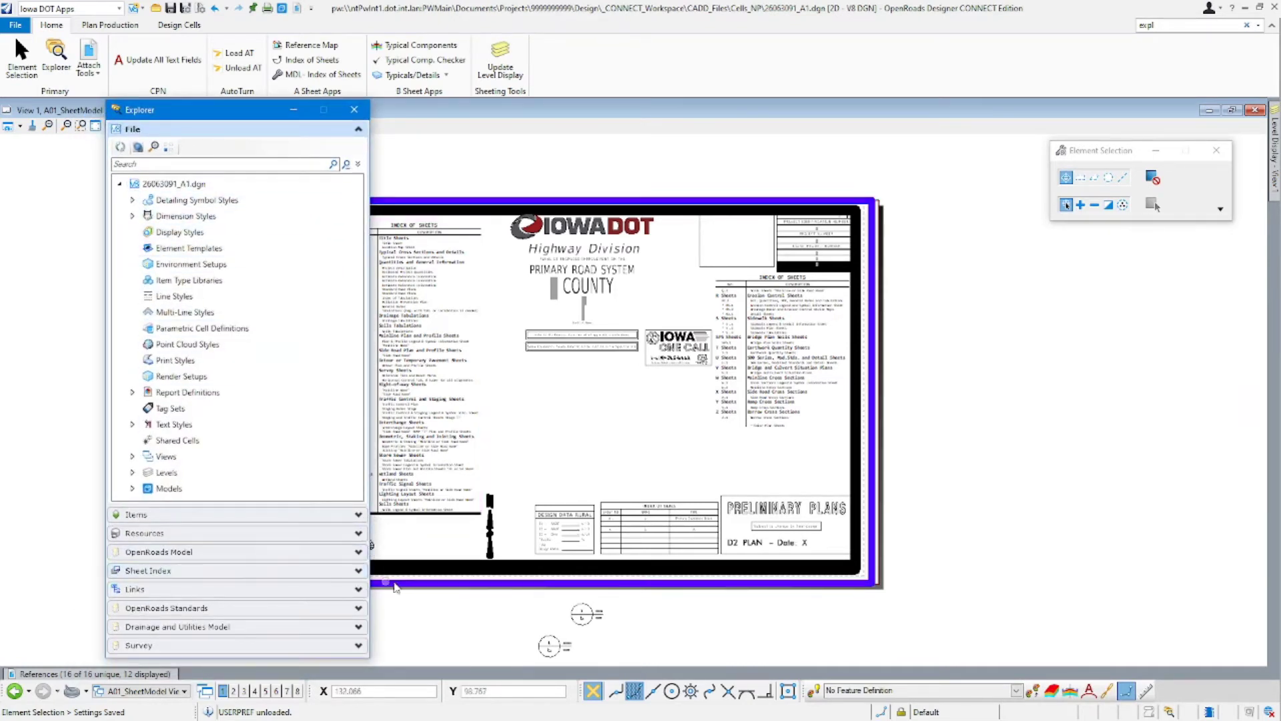
Step: Show Explorer's Sheet Index and select the IaDOT_WS (19) sheet set
{"action": "left_click", "coordinate": [358, 570]}
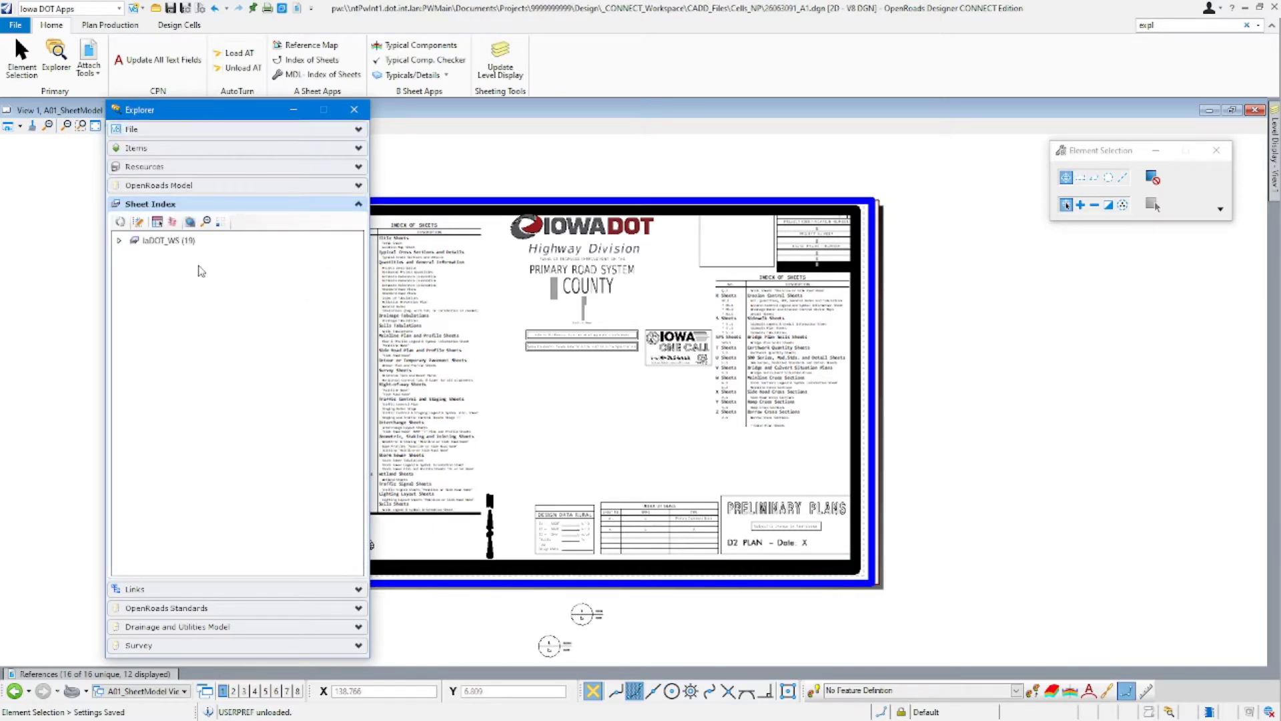
{"action": "left_click", "coordinate": [149, 244]}
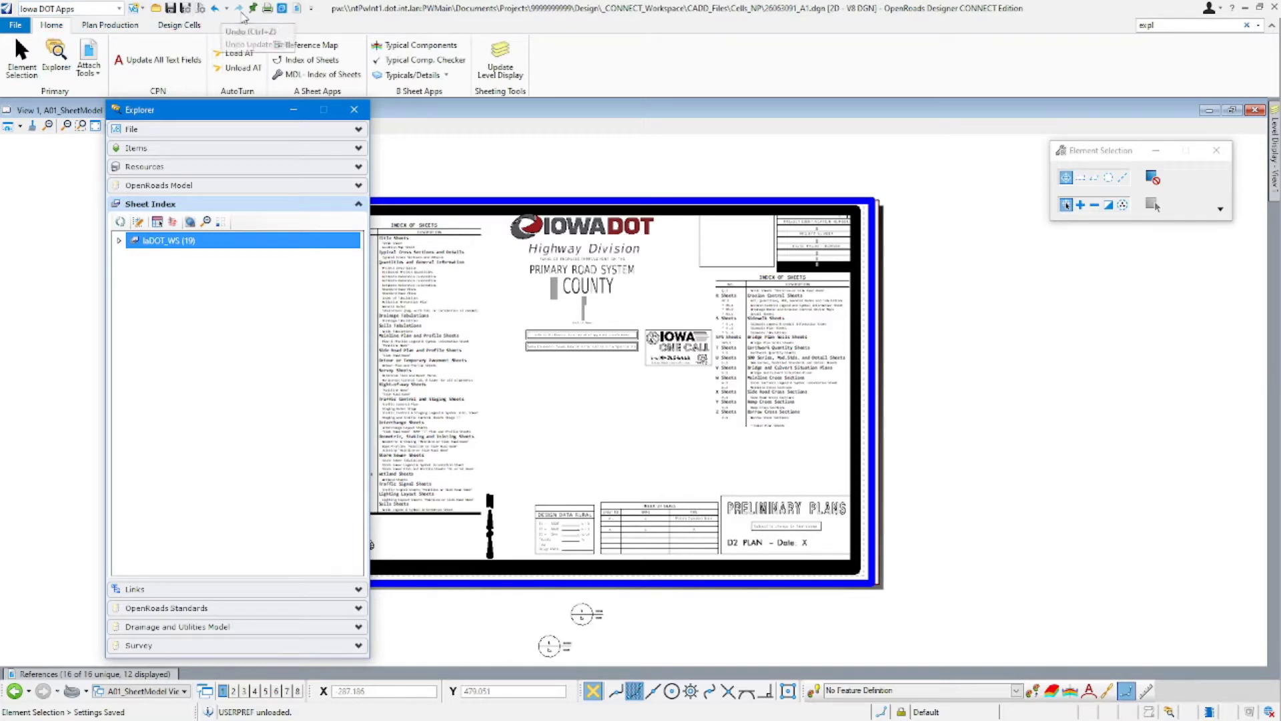
{"action": "left_click", "coordinate": [119, 9]}
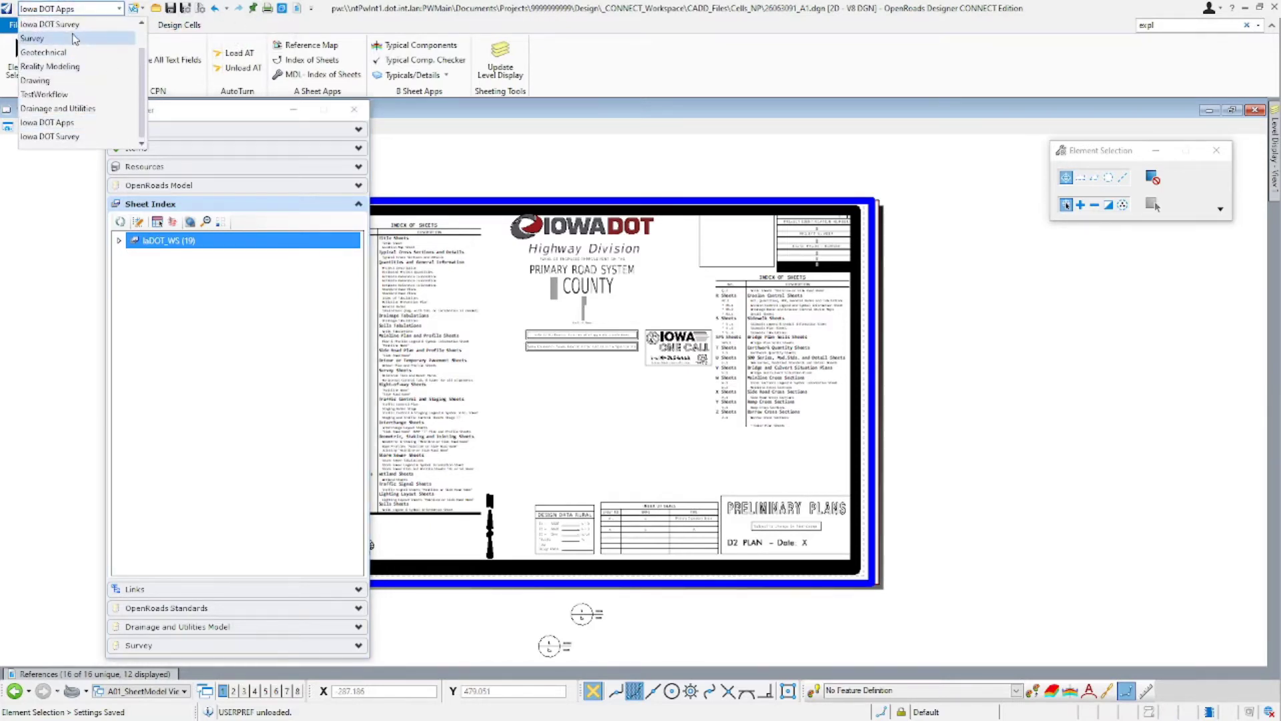
{"action": "scroll", "coordinate": [87, 50], "scroll_direction": "up", "scroll_amount": 2}
Step: Switch to OpenRoads Modeling and reposition the IaDOT_WS sheet index Properties dialog
{"action": "left_click", "coordinate": [93, 38]}
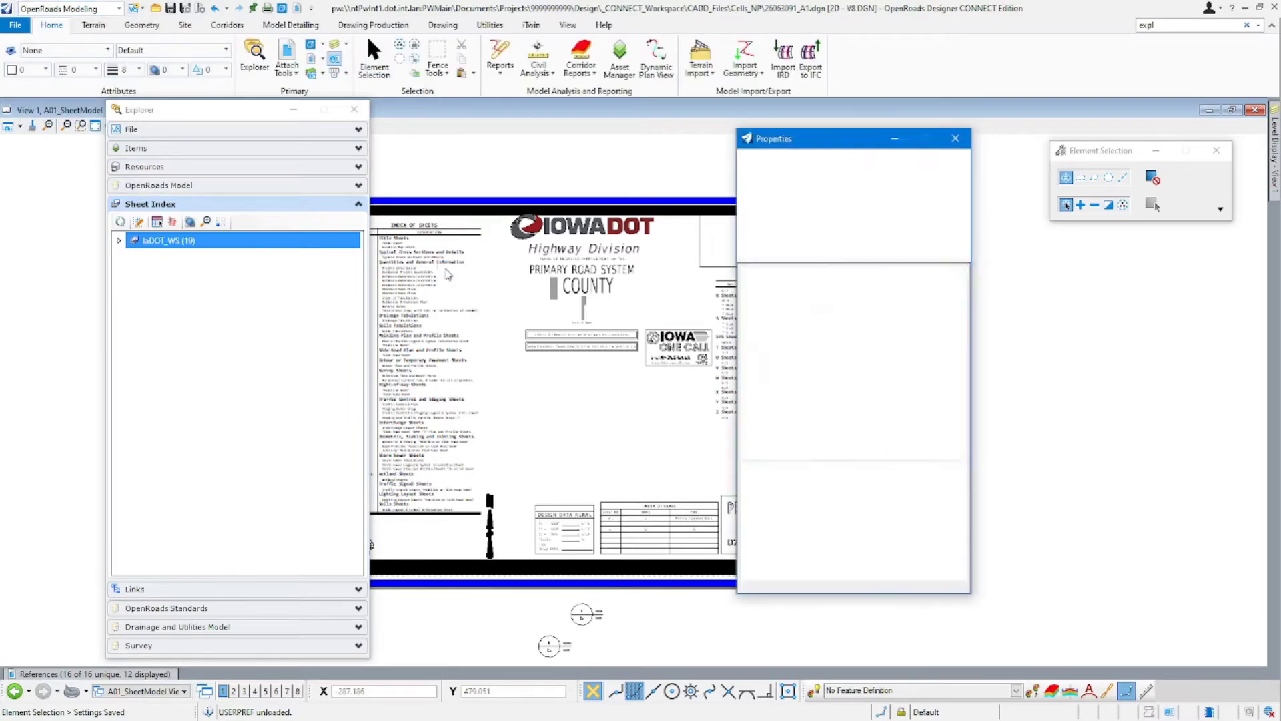
{"action": "left_click_drag", "start_coordinate": [798, 142], "coordinate": [471, 147]}
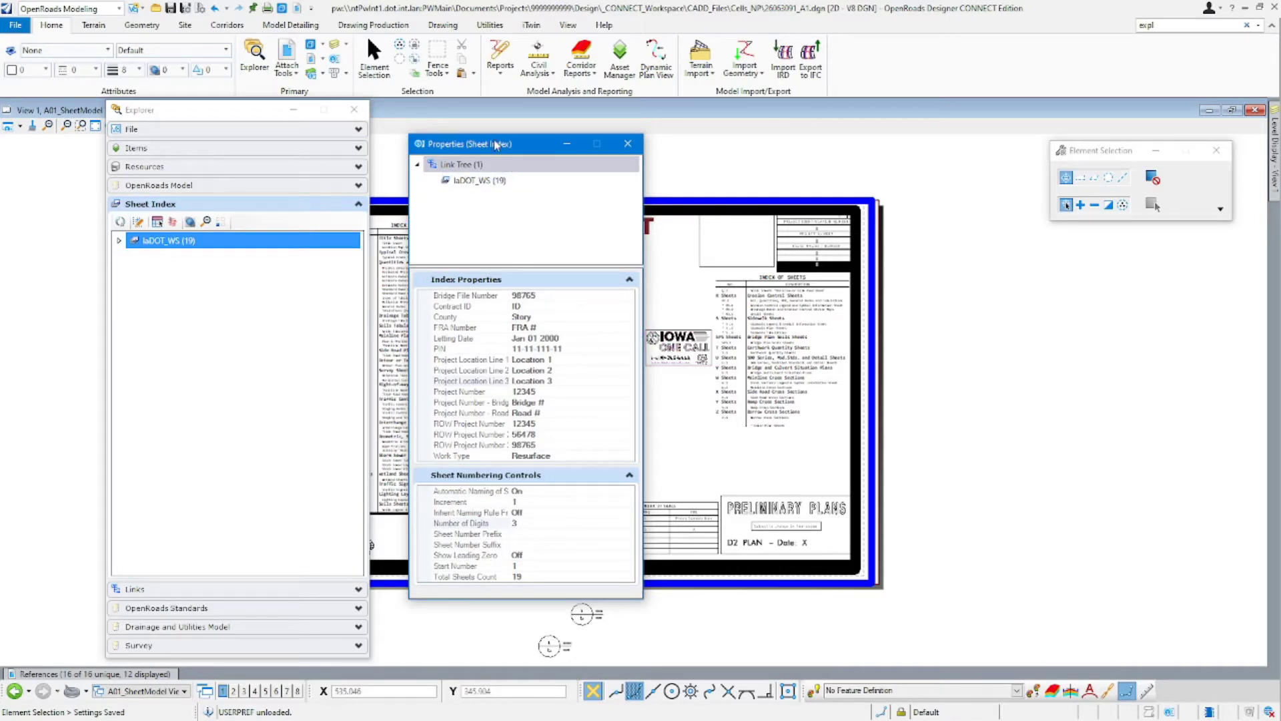
{"action": "left_click_drag", "start_coordinate": [495, 145], "coordinate": [721, 140]}
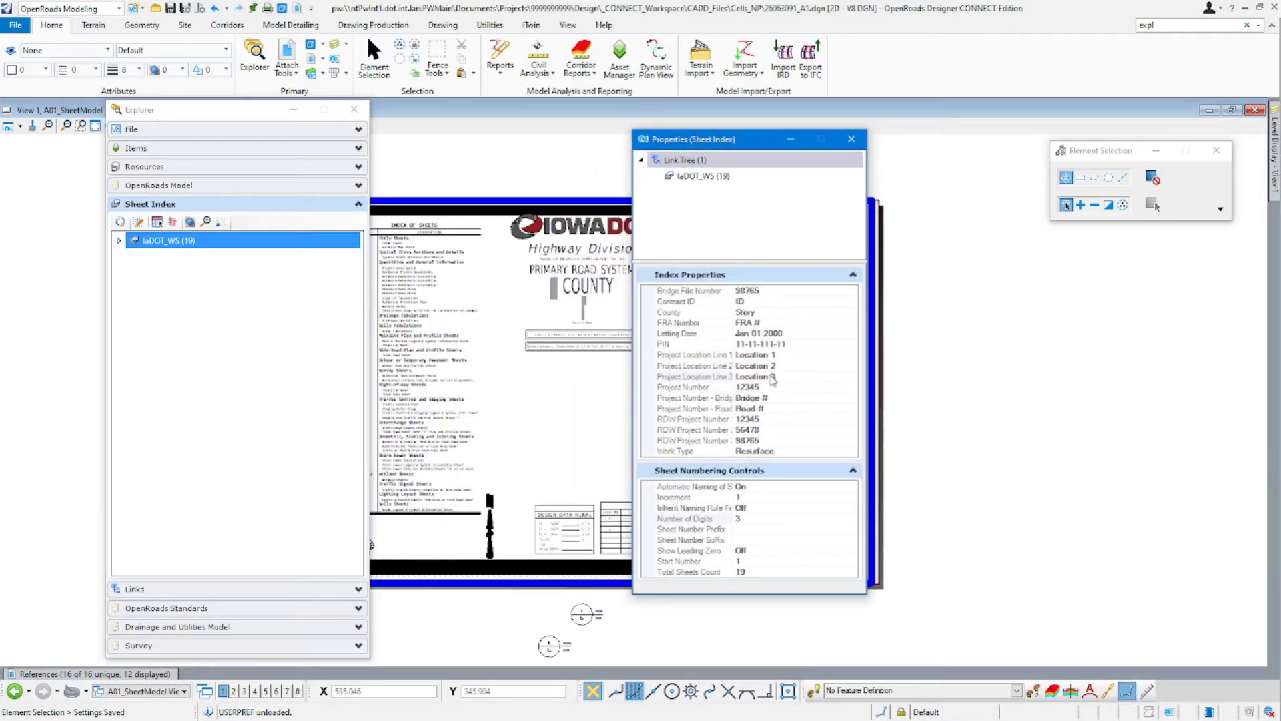
Step: Zoom and pan the sheet to bring the sheet list, index and title into view
{"action": "scroll", "coordinate": [604, 319], "scroll_direction": "up", "scroll_amount": 3}
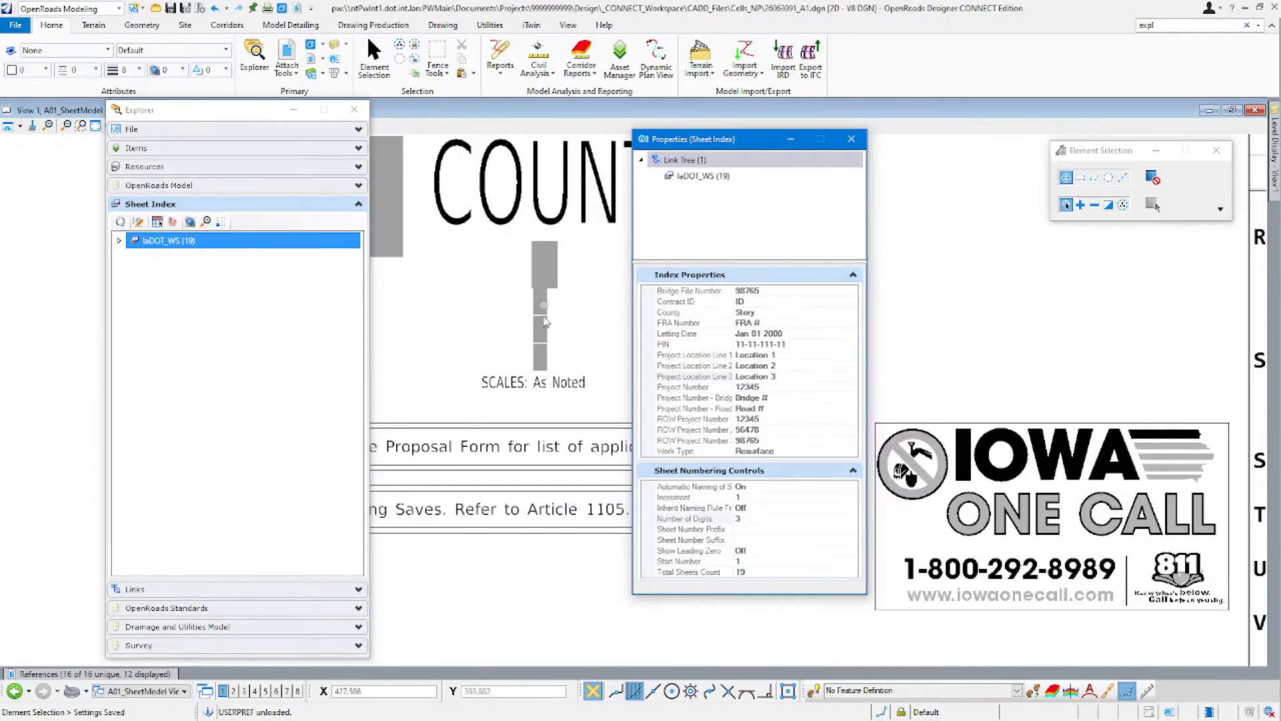
{"action": "scroll", "coordinate": [534, 354], "scroll_direction": "down", "scroll_amount": 4}
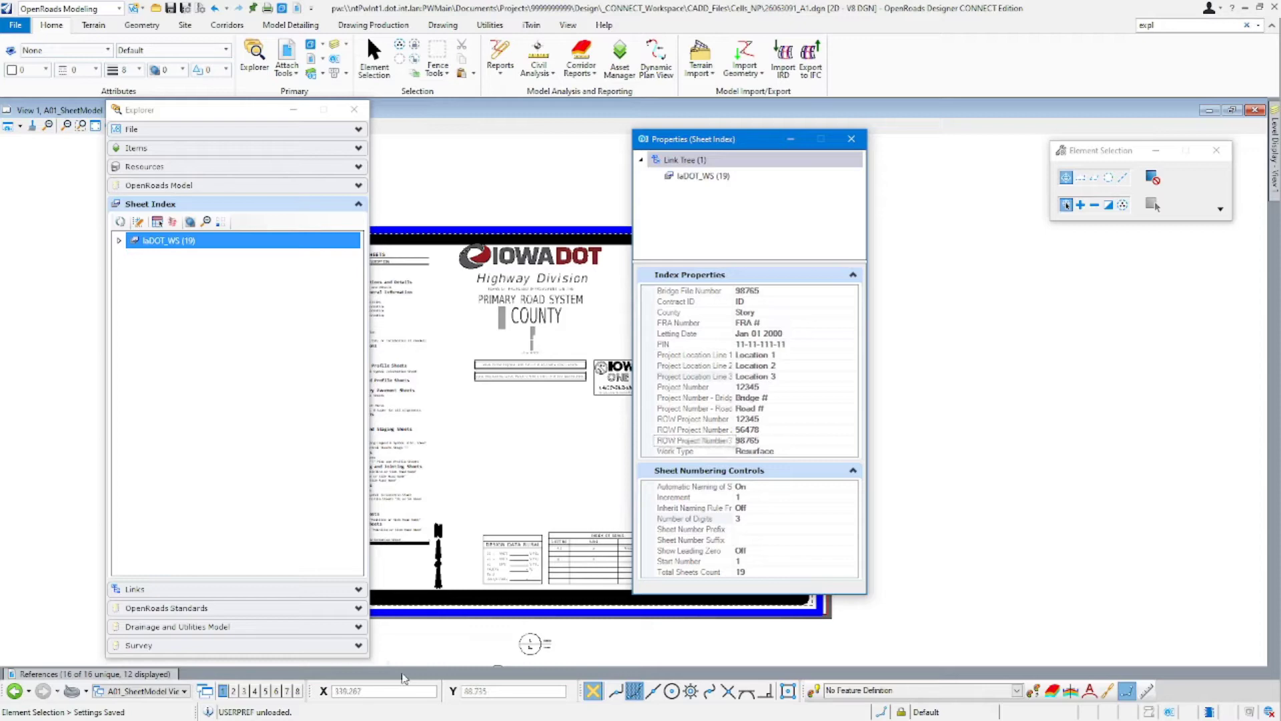
{"action": "scroll", "coordinate": [512, 471], "scroll_direction": "up", "scroll_amount": 3}
{"action": "mouse_move", "coordinate": [511, 471]}
{"action": "middle_mouse_down"}
{"action": "mouse_move", "coordinate": [515, 509]}
{"action": "mouse_move", "coordinate": [534, 497]}
{"action": "middle_mouse_up"}
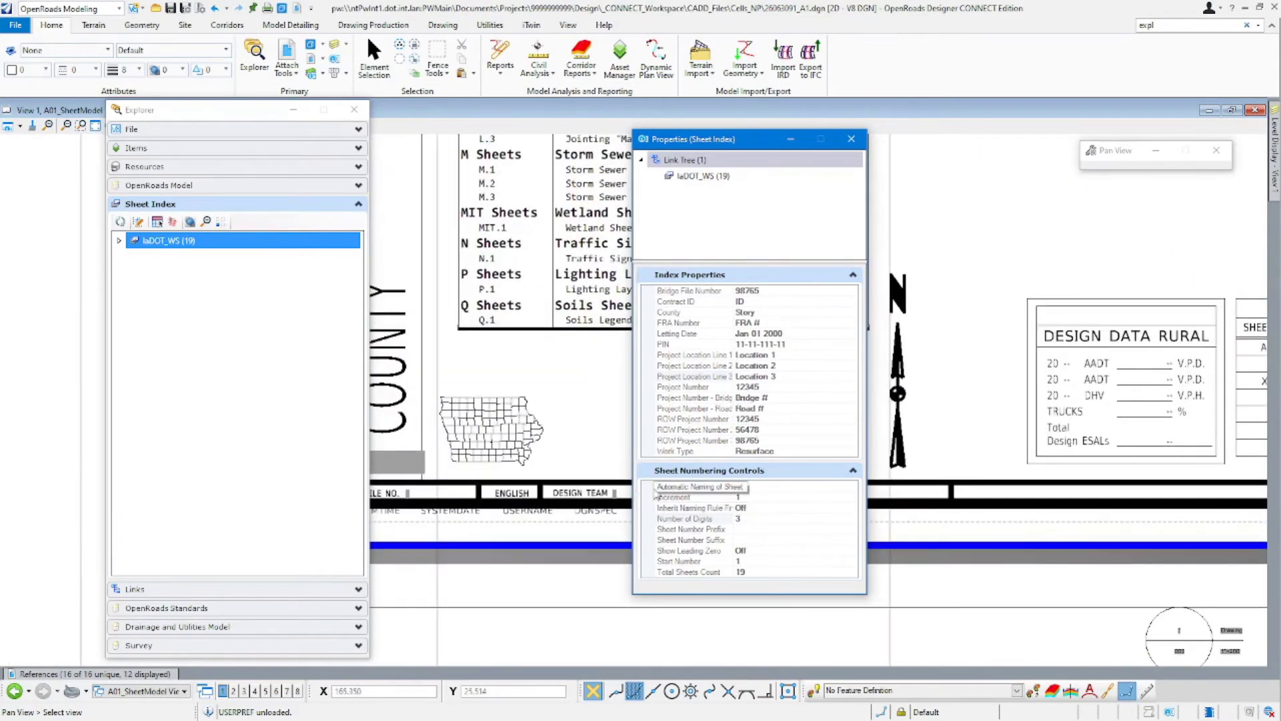
{"action": "scroll", "coordinate": [534, 497], "scroll_direction": "down", "scroll_amount": 5}
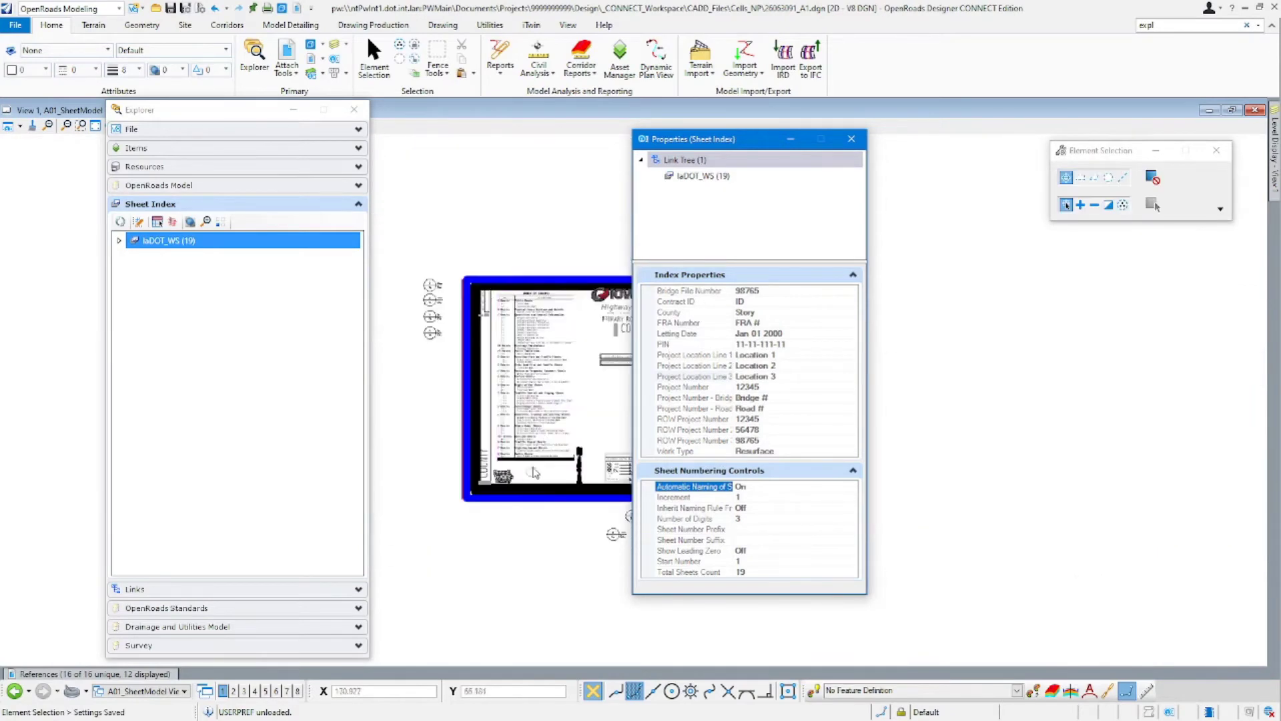
{"action": "scroll", "coordinate": [480, 300], "scroll_direction": "up", "scroll_amount": 4}
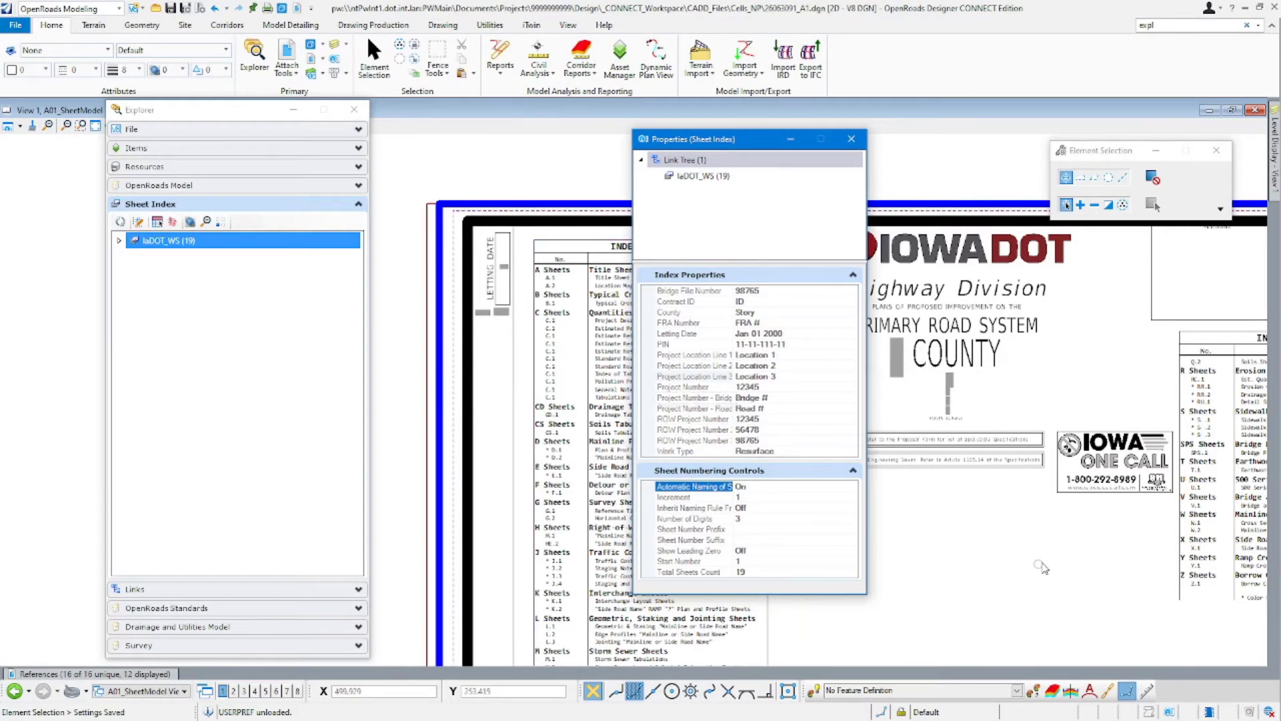
{"action": "middle_click_drag", "start_coordinate": [1041, 567], "coordinate": [649, 507]}
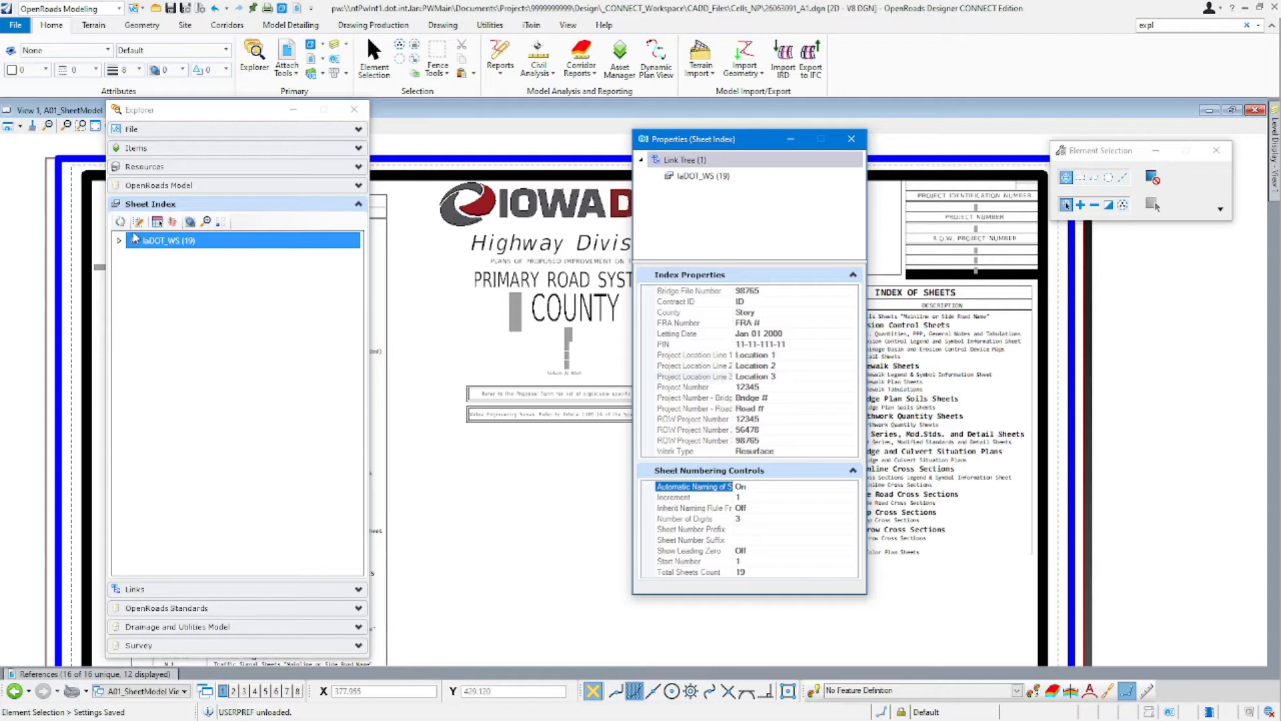
Step: Open the IaDOT_WS sheet index properties and move the dialog aside
{"action": "left_click", "coordinate": [184, 115]}
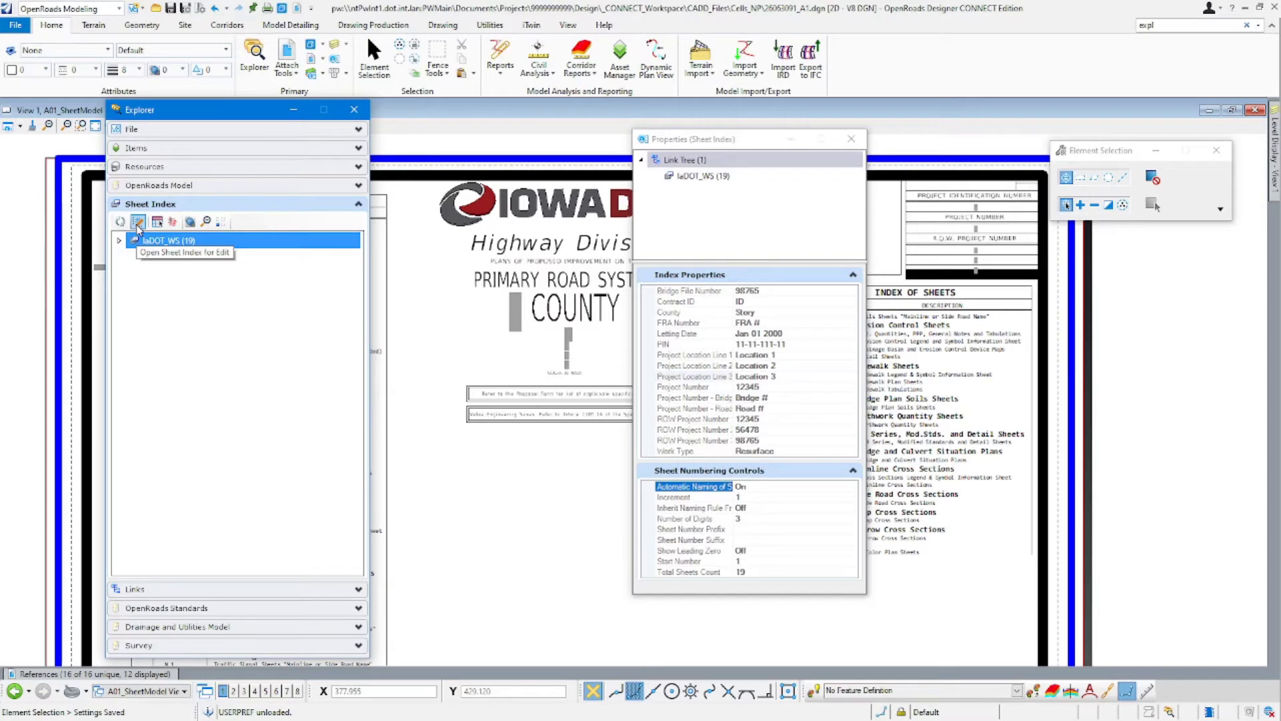
{"action": "left_click", "coordinate": [138, 223]}
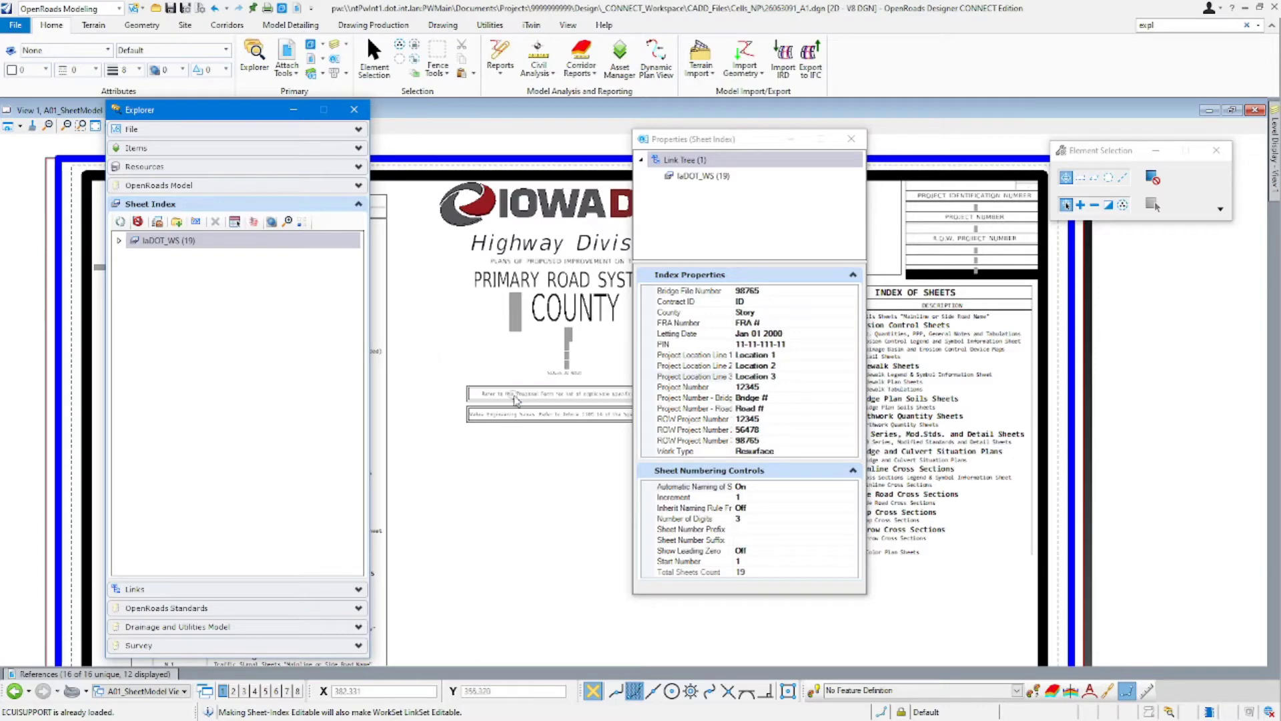
{"action": "left_click_drag", "start_coordinate": [700, 140], "coordinate": [521, 146]}
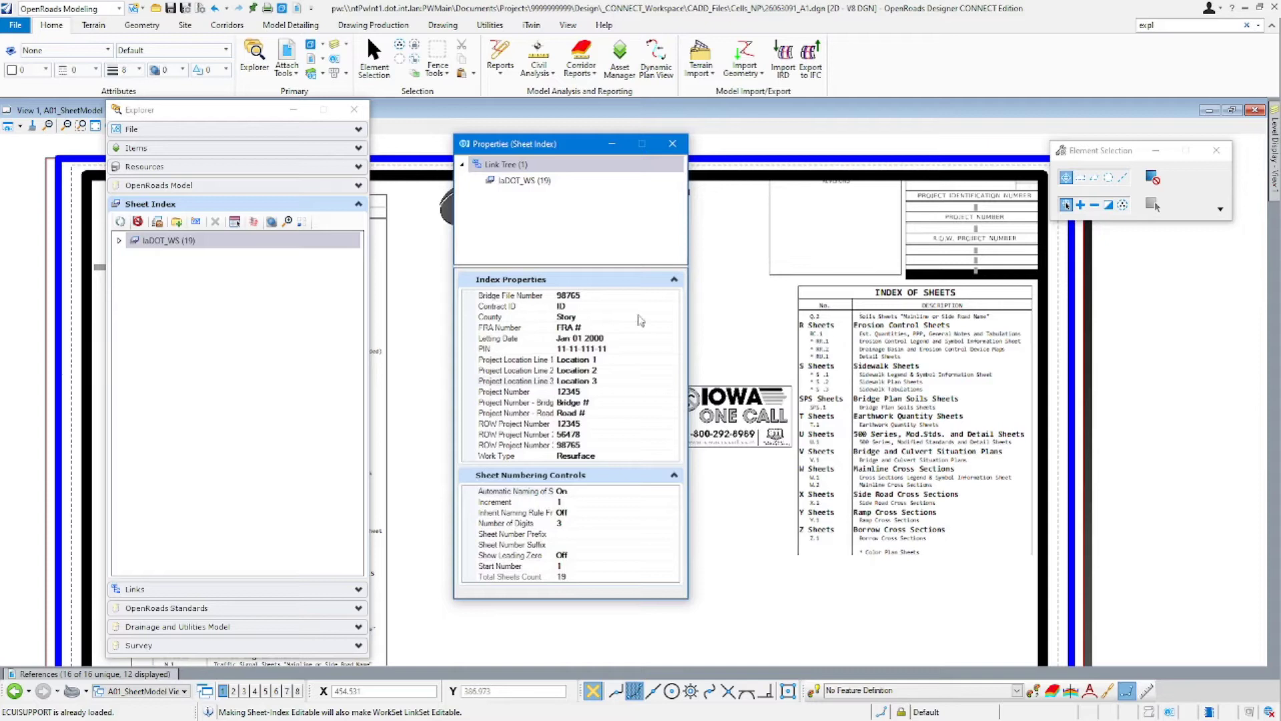
Step: Review Project Location, Work Type and project number properties, then expand the IaDOT_WS node
{"action": "left_click", "coordinate": [607, 381]}
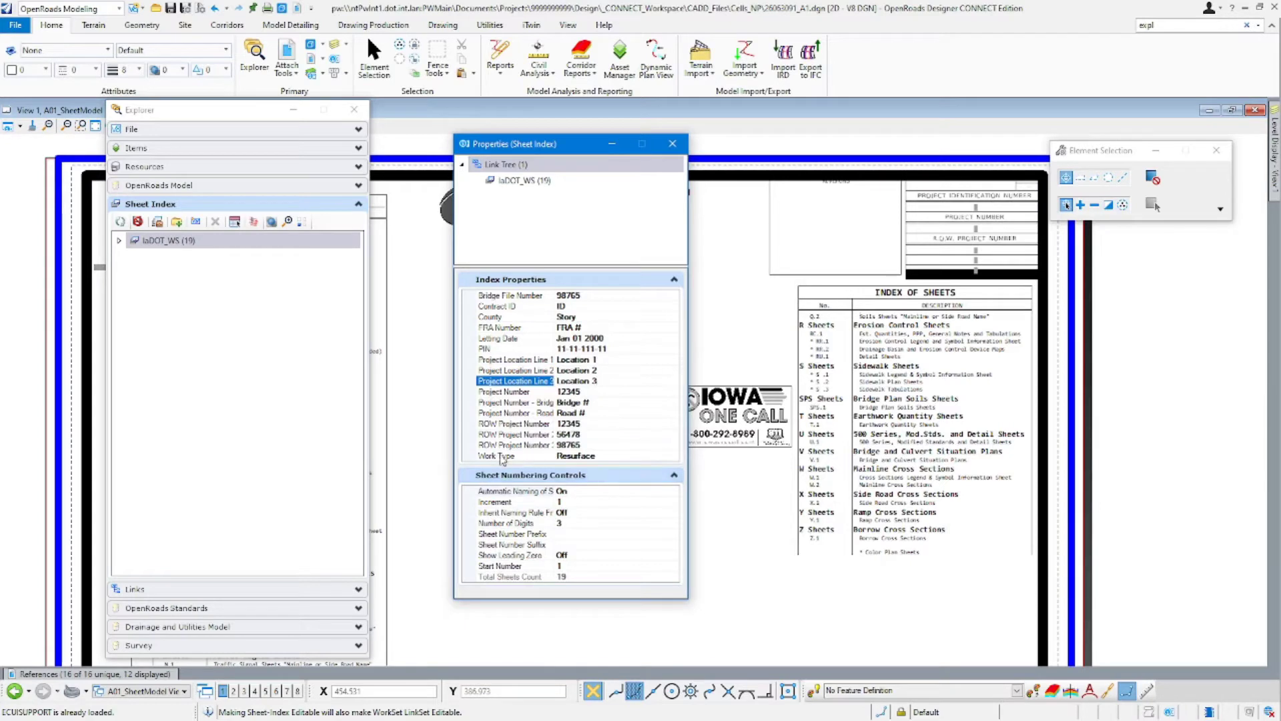
{"action": "left_click", "coordinate": [605, 455]}
{"action": "left_click", "coordinate": [603, 425]}
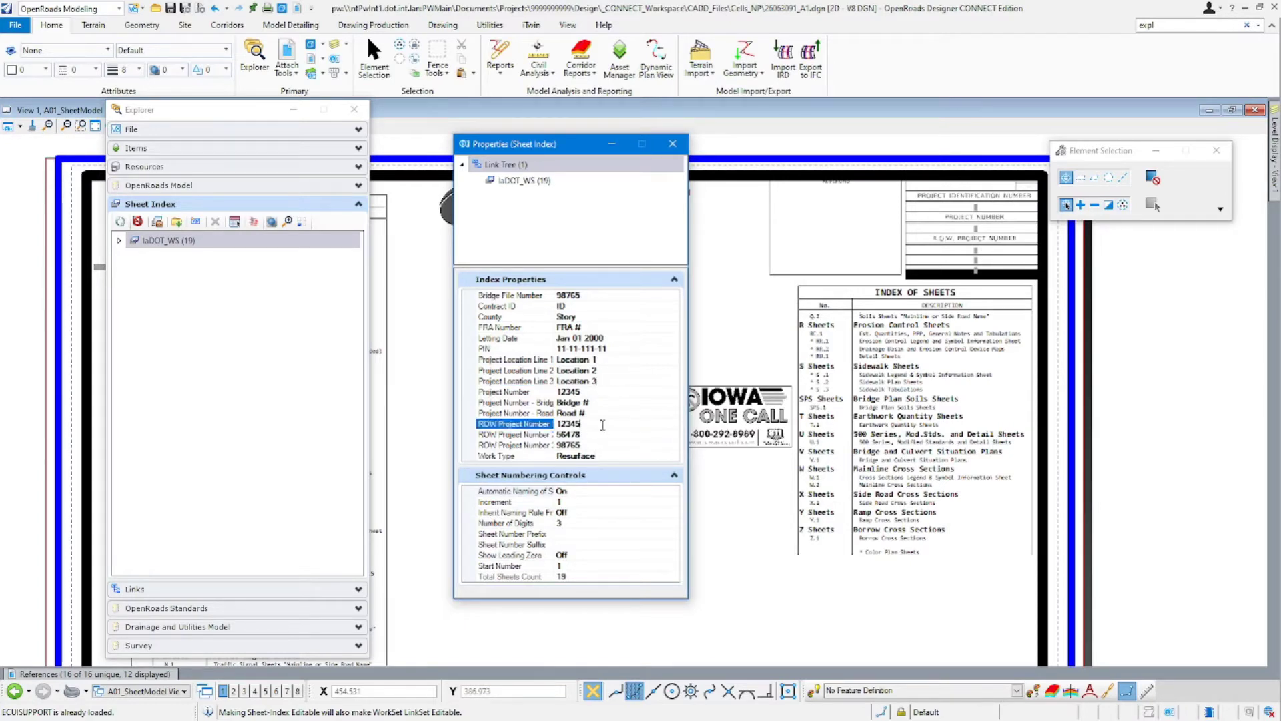
{"action": "left_click", "coordinate": [598, 395]}
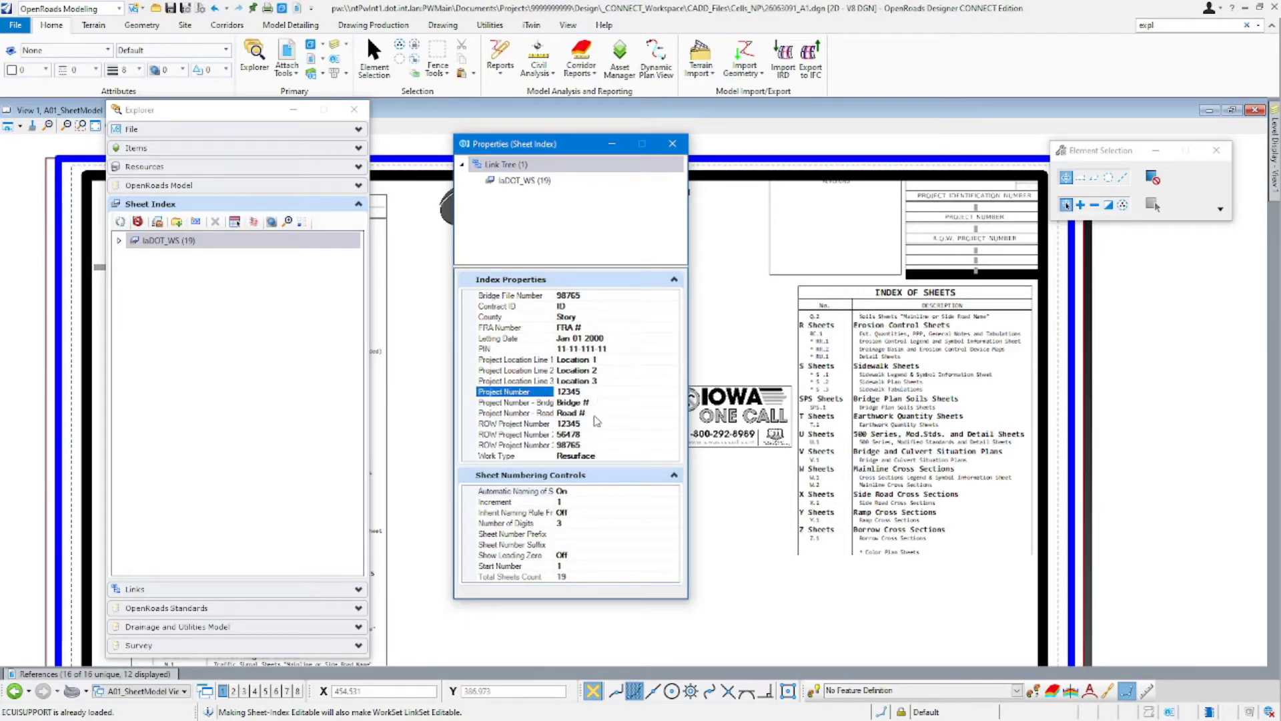
{"action": "left_click", "coordinate": [611, 413]}
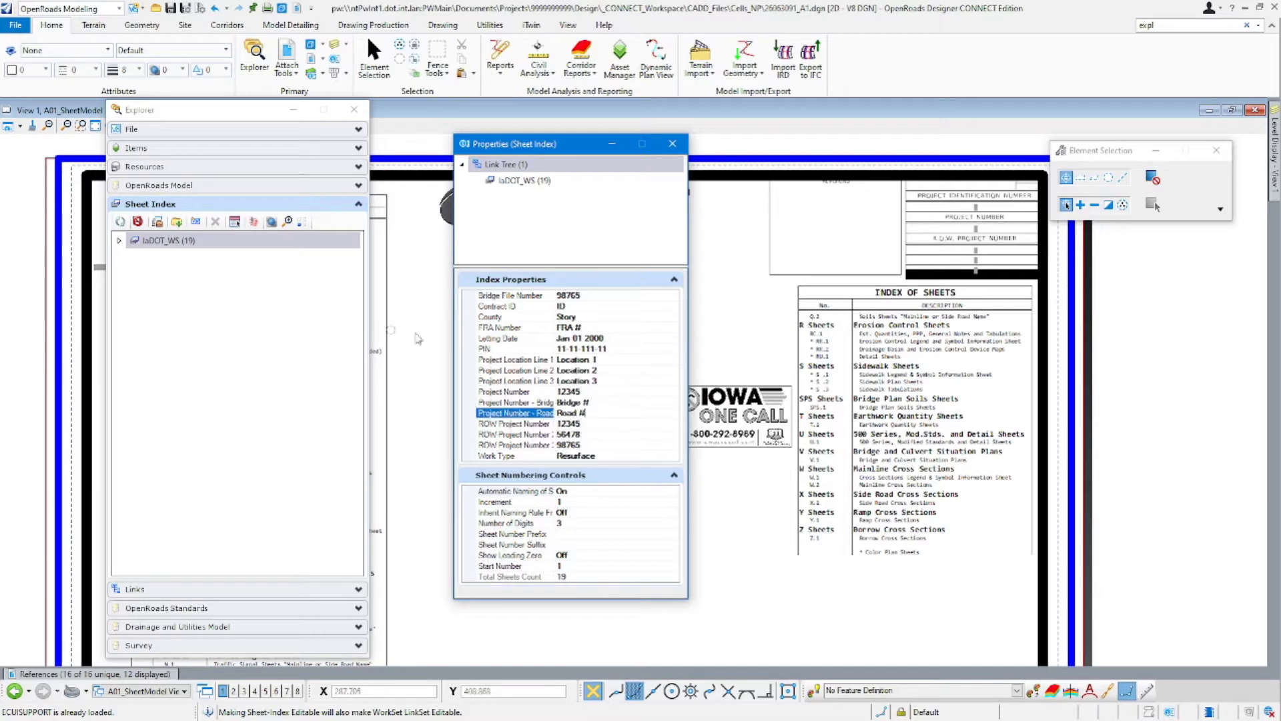
{"action": "left_click", "coordinate": [120, 241]}
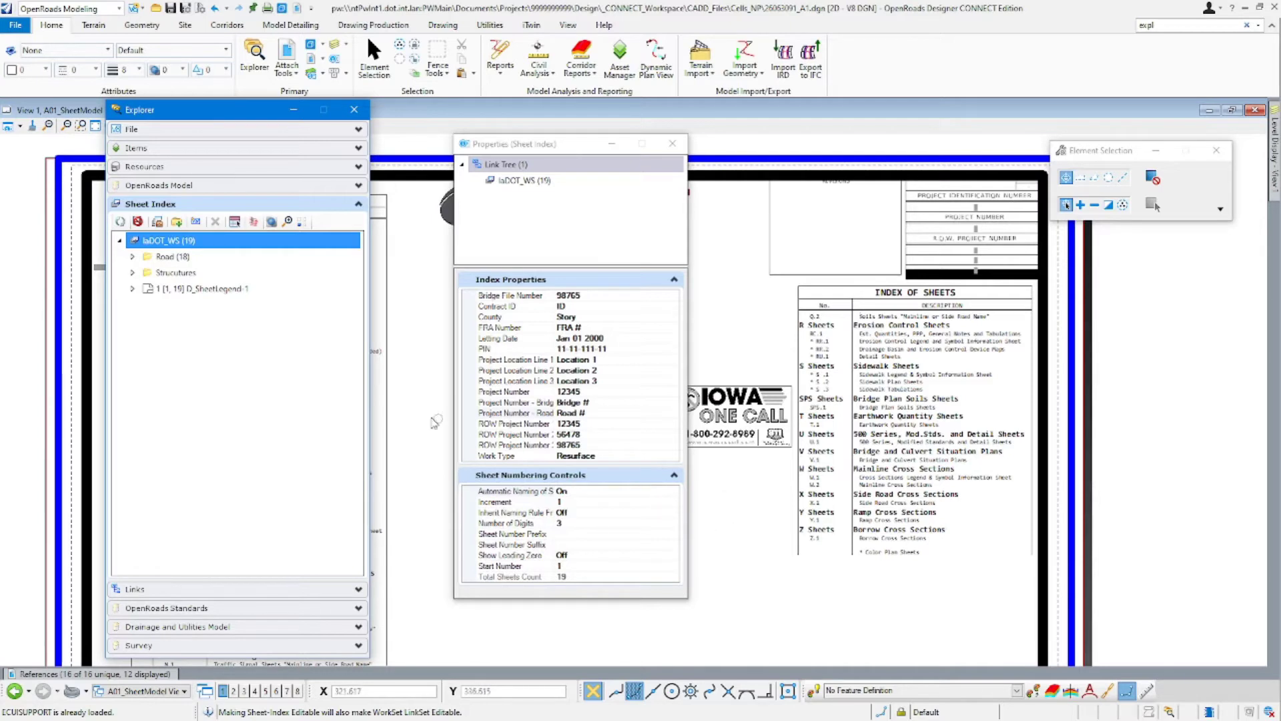
Step: Expand Road (18) to list A through T Sheets and move the Properties window right
{"action": "left_click", "coordinate": [134, 258]}
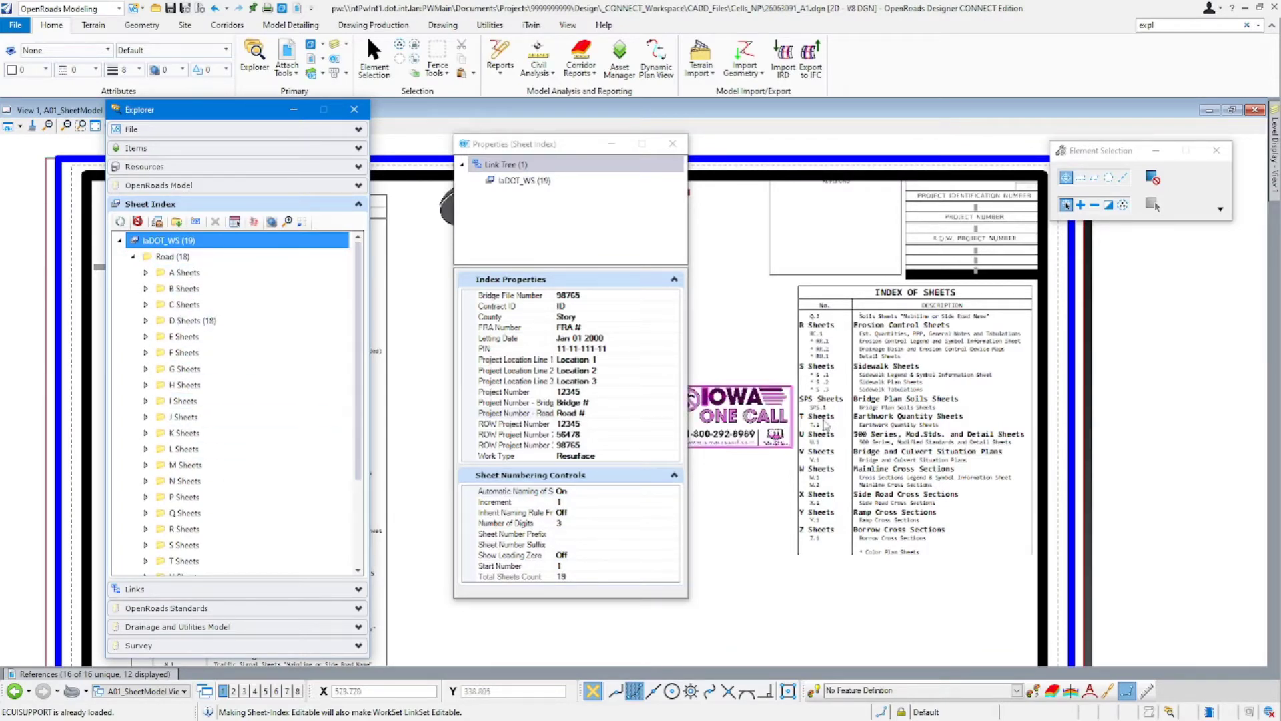
{"action": "left_click_drag", "start_coordinate": [512, 150], "coordinate": [831, 157]}
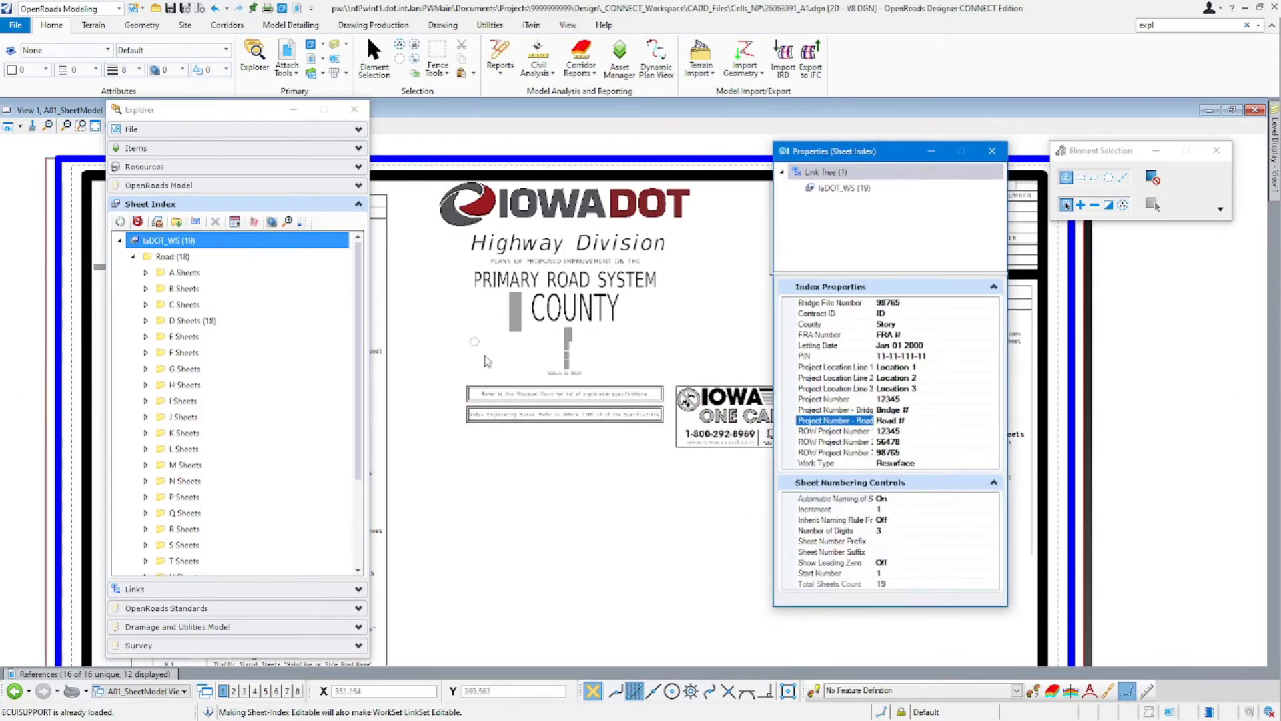
{"action": "mouse_move", "coordinate": [407, 660]}
{"action": "middle_mouse_down"}
{"action": "mouse_move", "coordinate": [579, 562]}
{"action": "mouse_move", "coordinate": [580, 510]}
{"action": "mouse_move", "coordinate": [707, 445]}
{"action": "middle_mouse_up"}
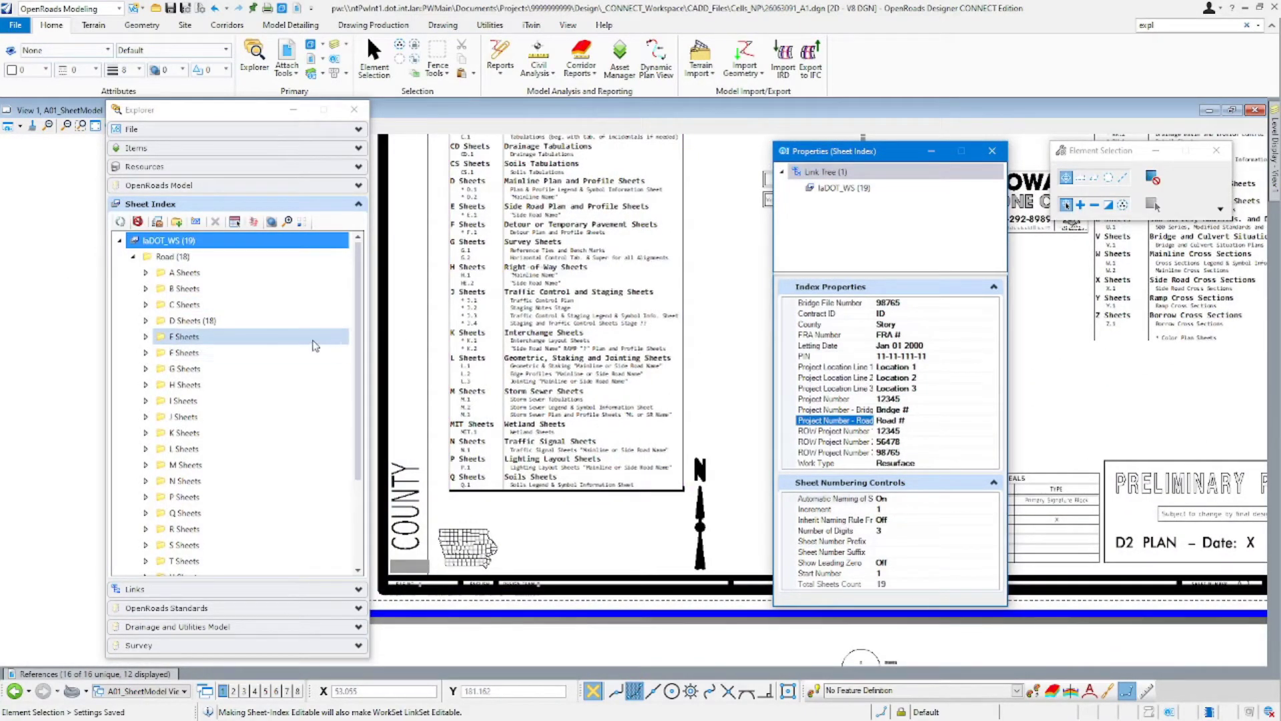
Step: Drag A01_SheetModel from the Models dialog onto the A Sheets folder
{"action": "left_click", "coordinate": [313, 51]}
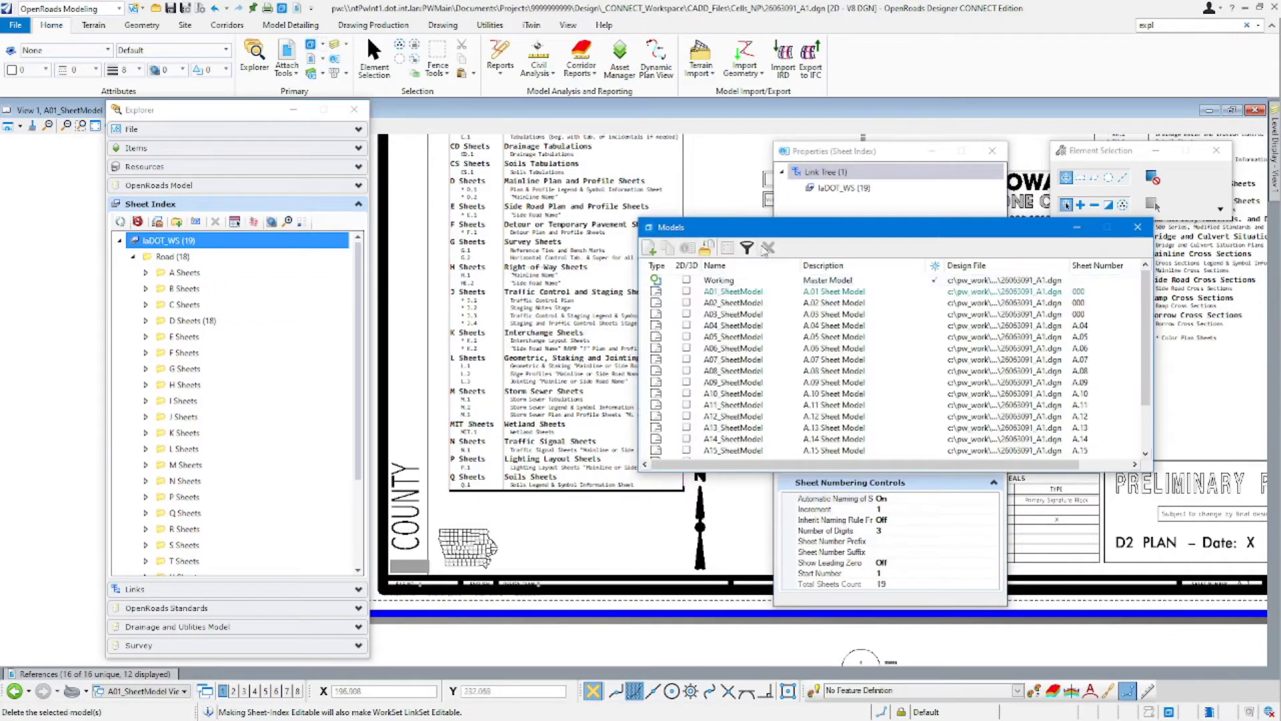
{"action": "left_click_drag", "start_coordinate": [799, 233], "coordinate": [582, 226]}
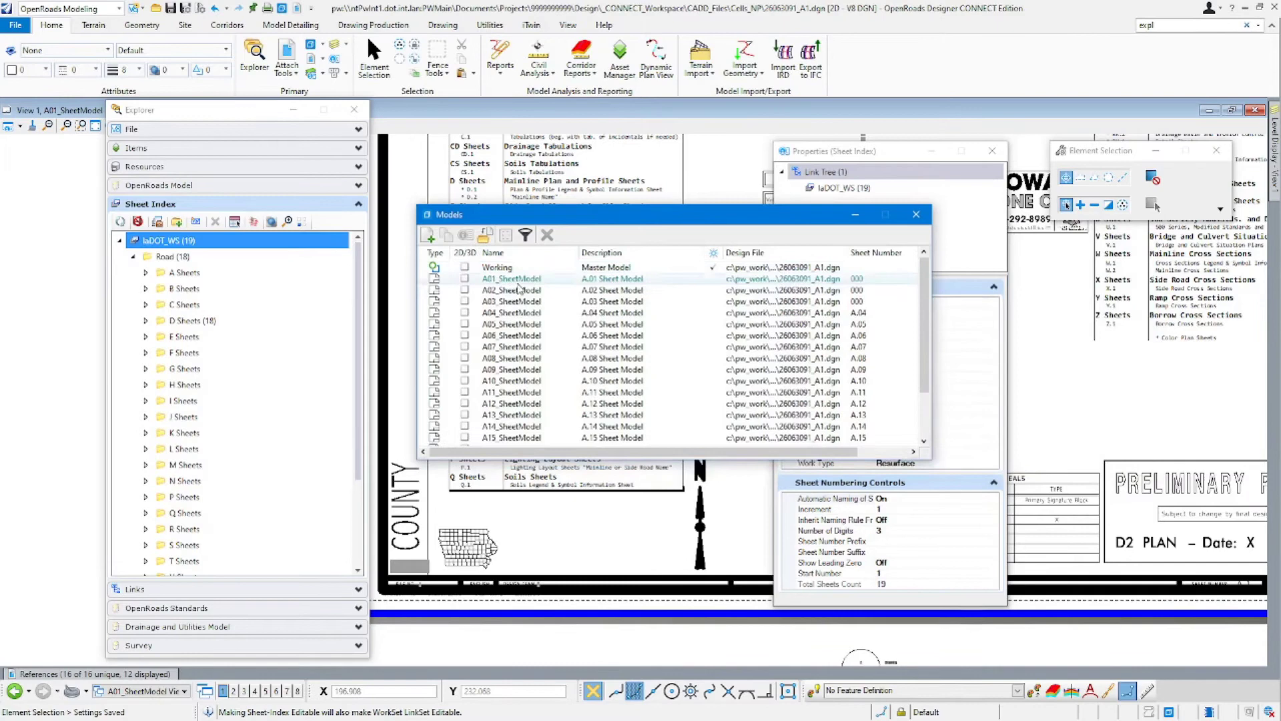
{"action": "left_click", "coordinate": [519, 279]}
{"action": "left_click", "coordinate": [532, 220]}
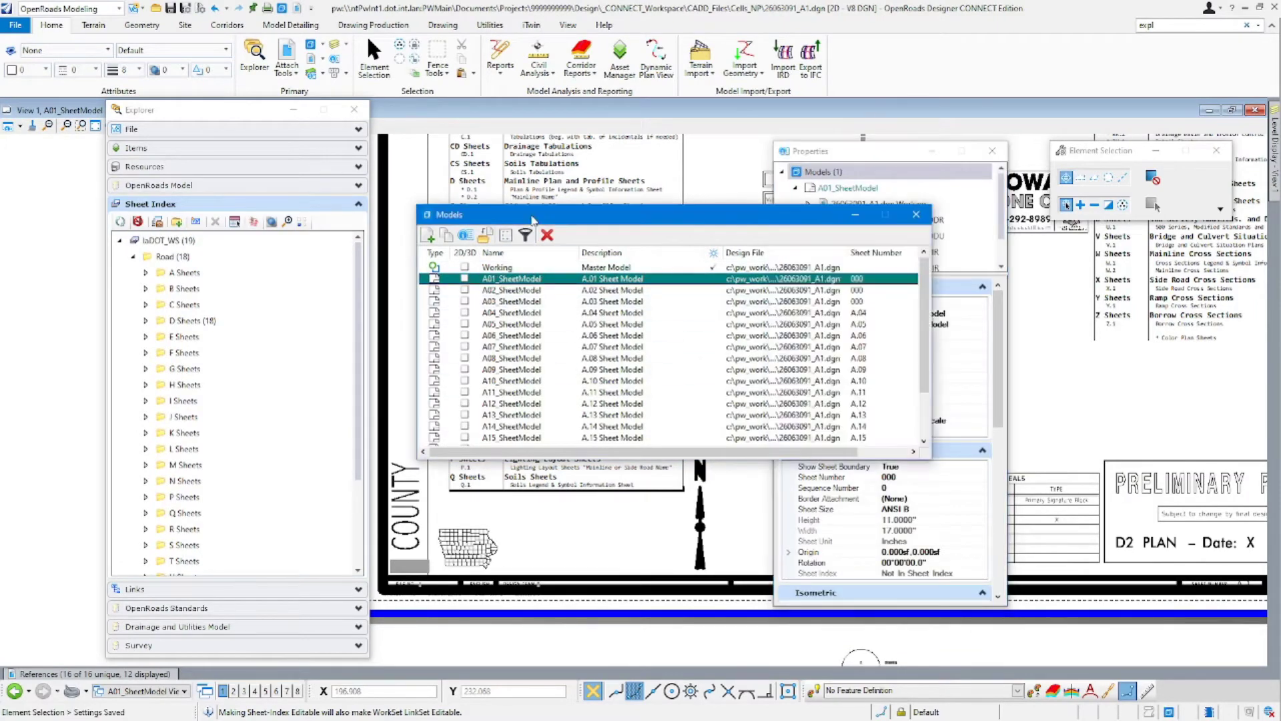
{"action": "left_click_drag", "start_coordinate": [515, 283], "coordinate": [189, 281]}
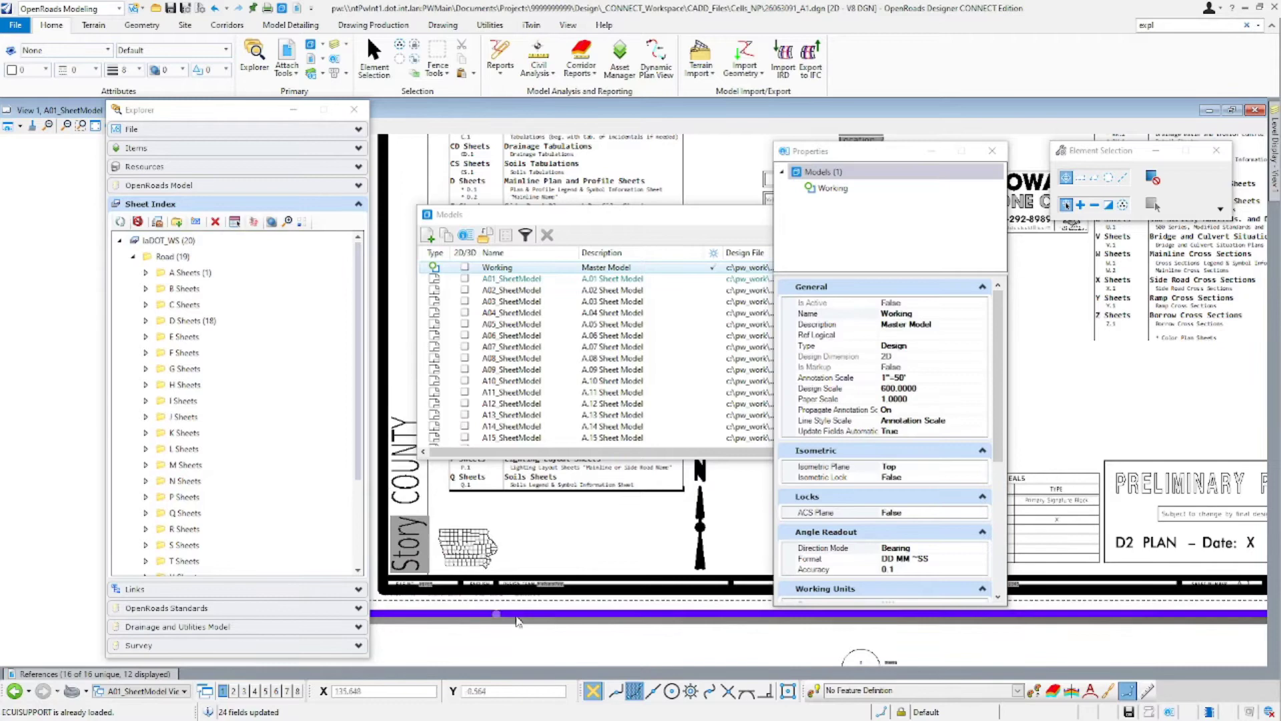
Step: Select the A Sheets folder and add a space after the slash in its Design Team value
{"action": "scroll", "coordinate": [518, 622], "scroll_direction": "up", "scroll_amount": 2}
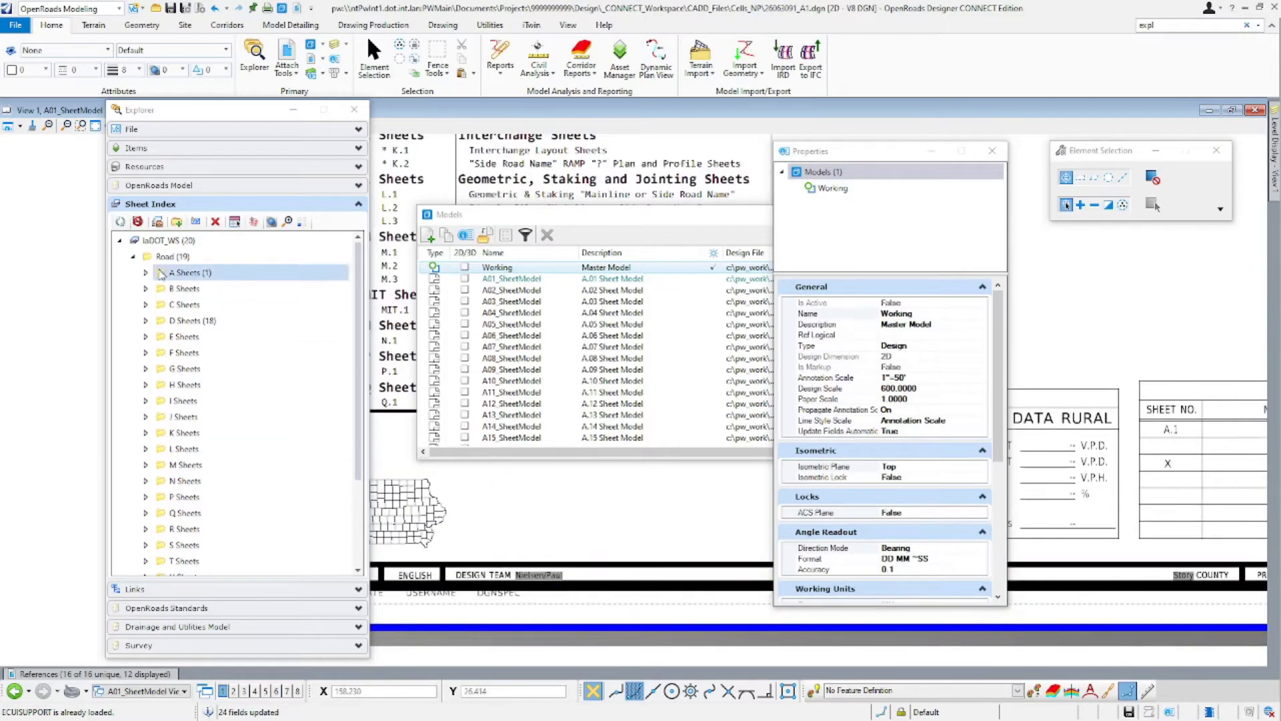
{"action": "left_click", "coordinate": [145, 272]}
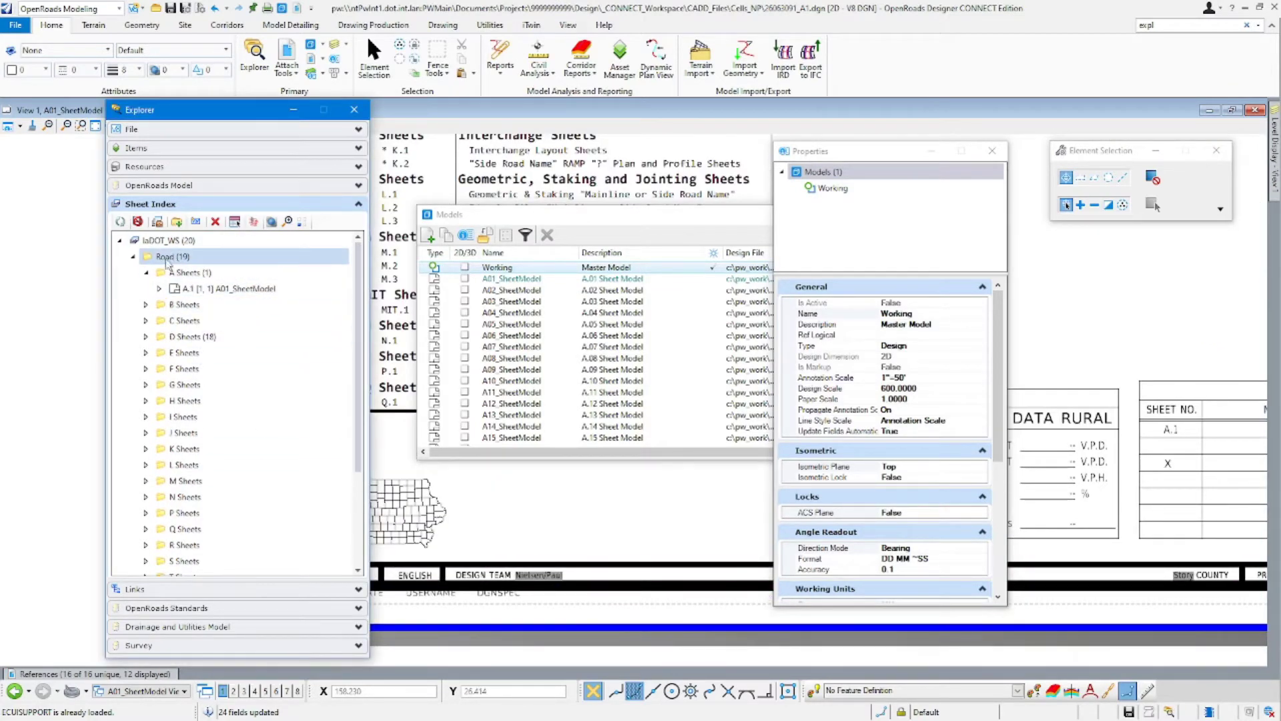
{"action": "left_click", "coordinate": [170, 271]}
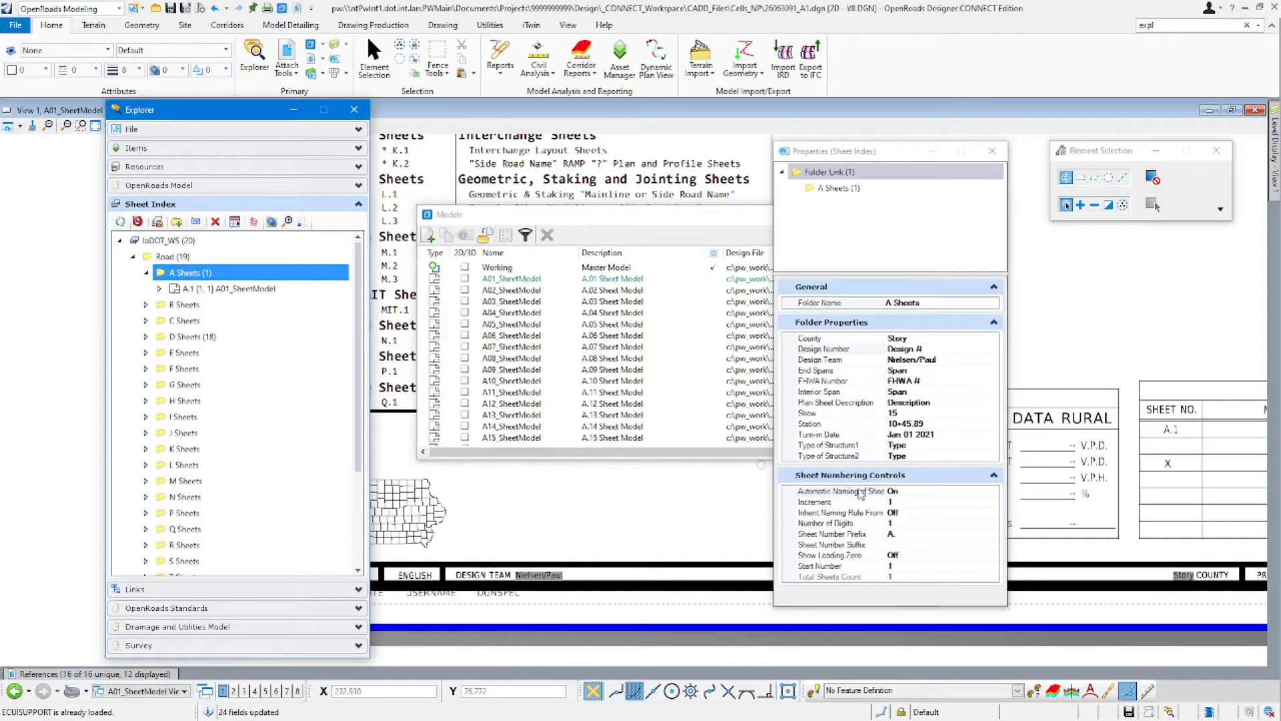
{"action": "left_click", "coordinate": [948, 360]}
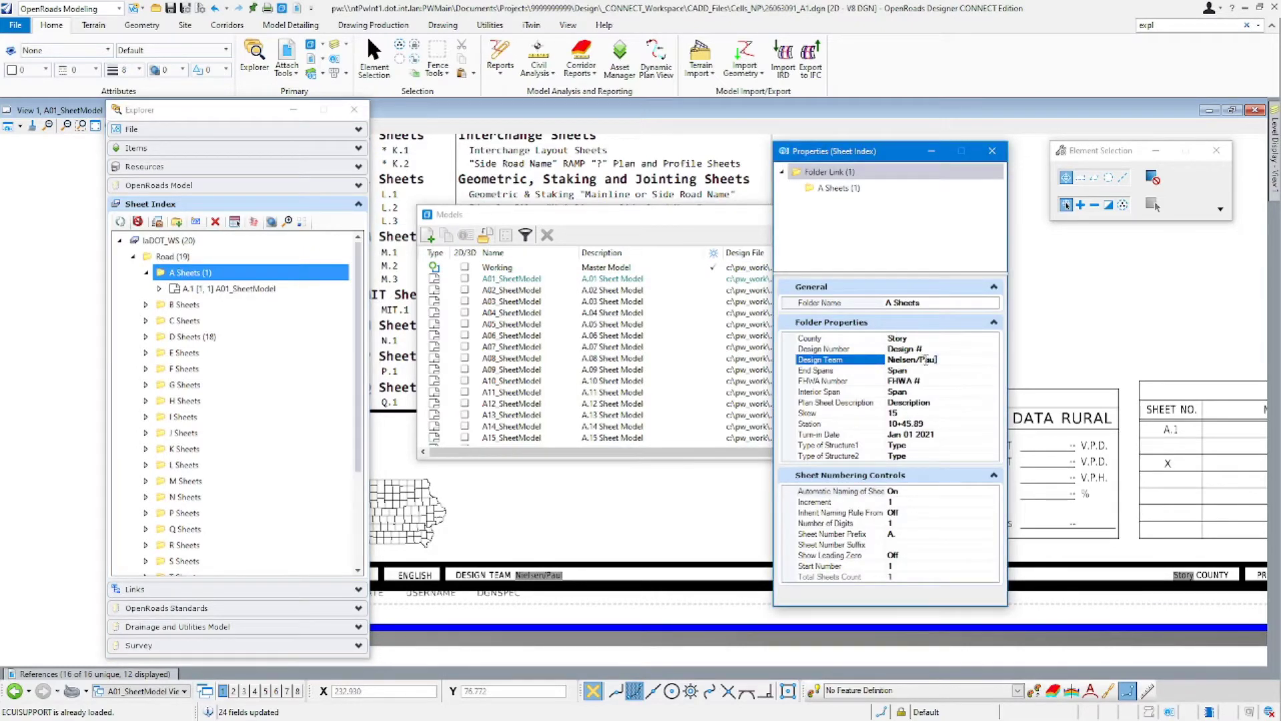
{"action": "left_click", "coordinate": [915, 474]}
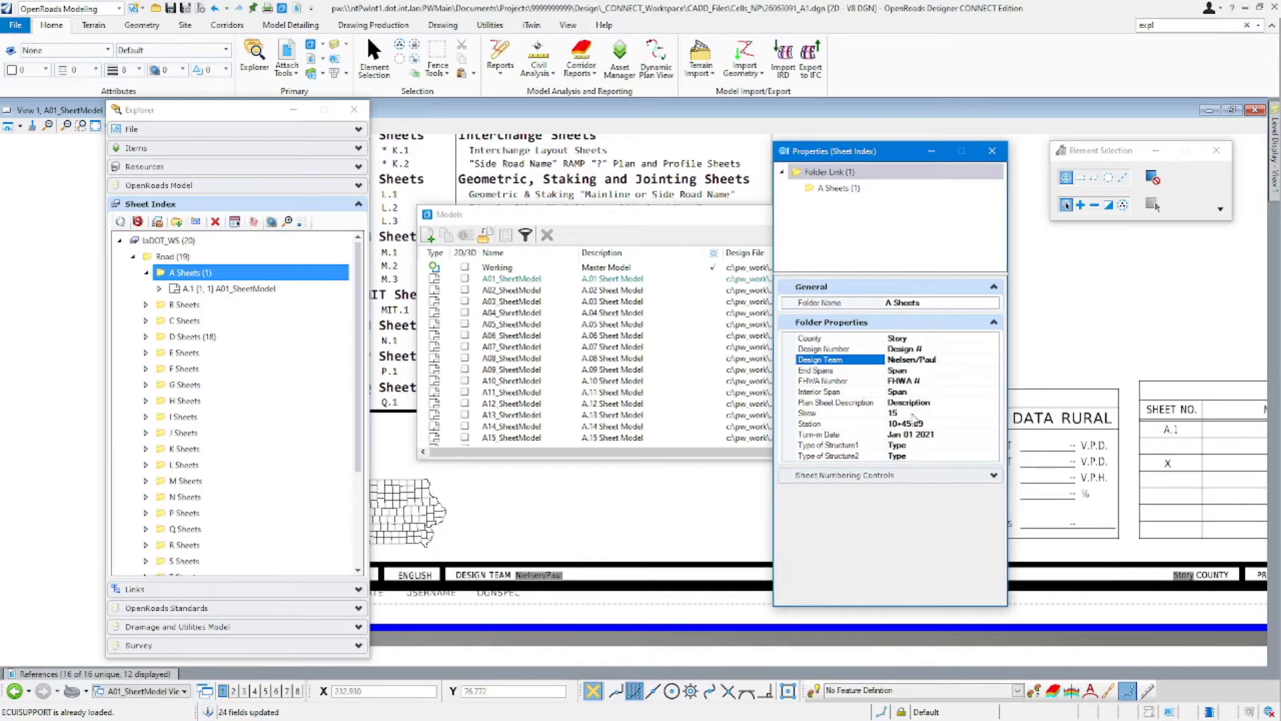
{"action": "left_click", "coordinate": [975, 435]}
{"action": "left_click", "coordinate": [909, 401]}
{"action": "left_click", "coordinate": [924, 360]}
{"action": "key", "text": "Right"}
{"action": "key", "text": "Return"}
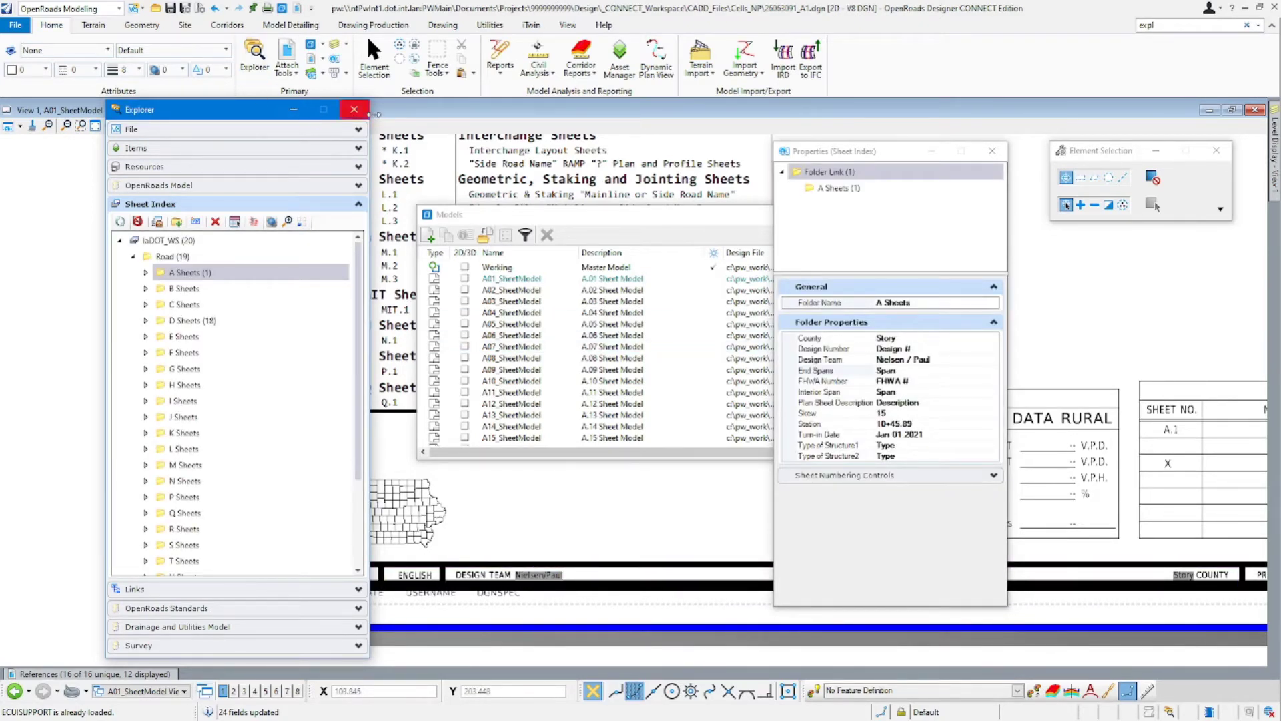
Step: Under Iowa DOT Apps, run Update All Text Fields on A01_SheetModel only
{"action": "left_click", "coordinate": [76, 8]}
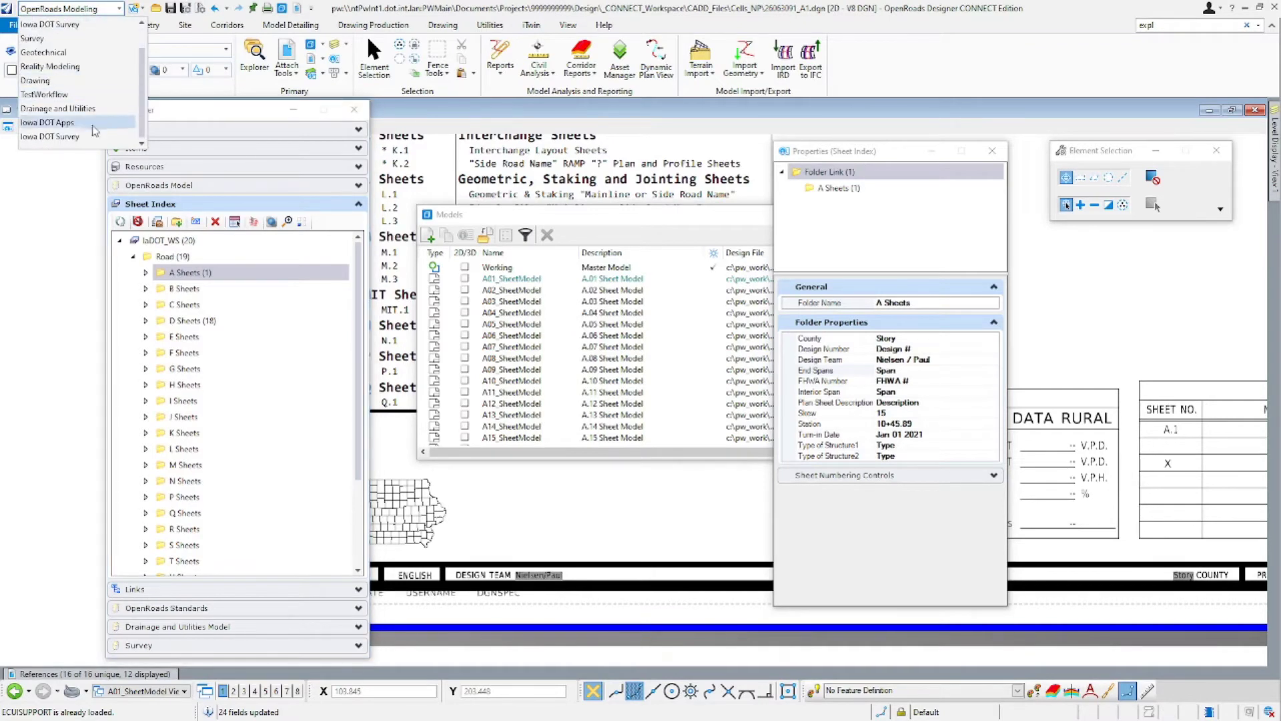
{"action": "left_click", "coordinate": [93, 125]}
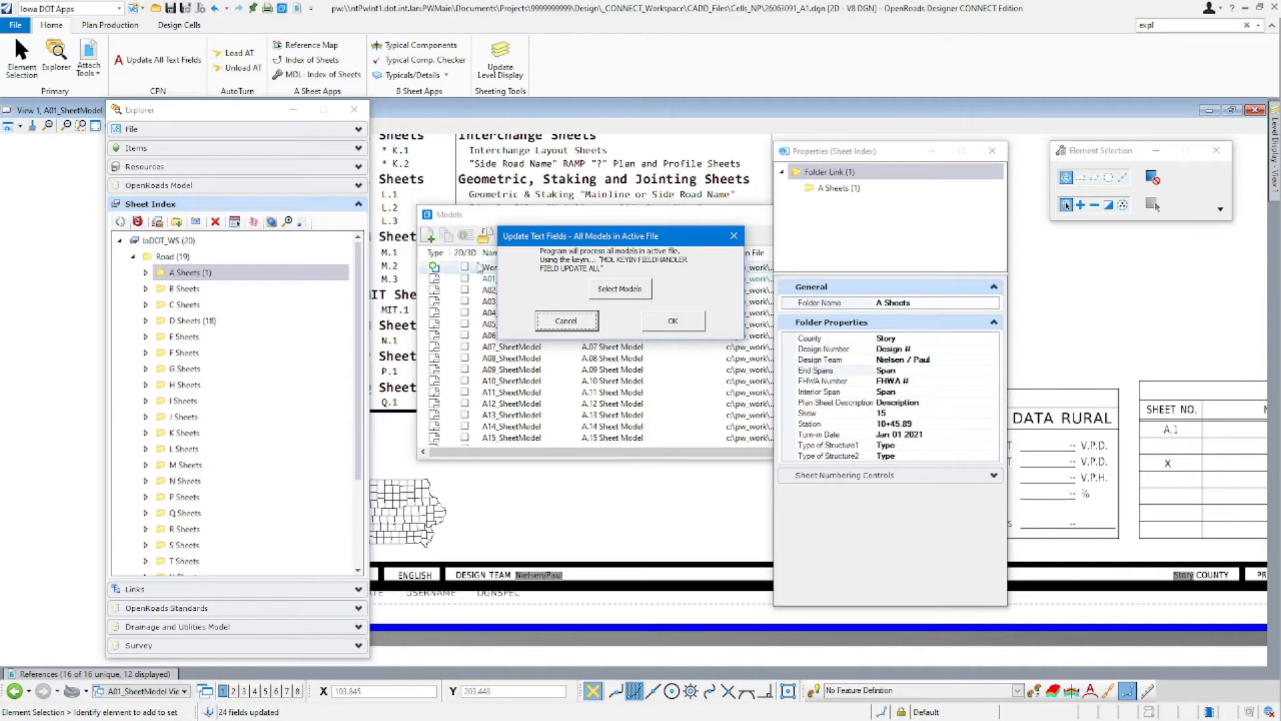
{"action": "left_click", "coordinate": [621, 296]}
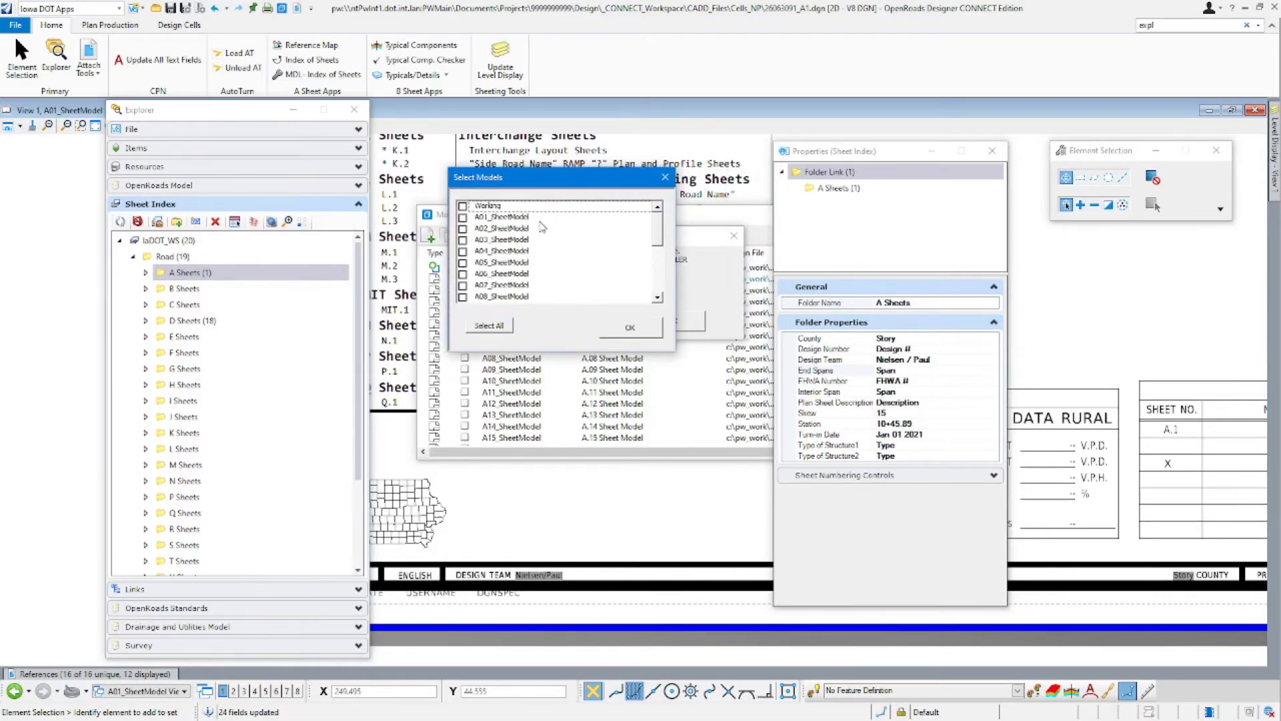
{"action": "left_click", "coordinate": [461, 218]}
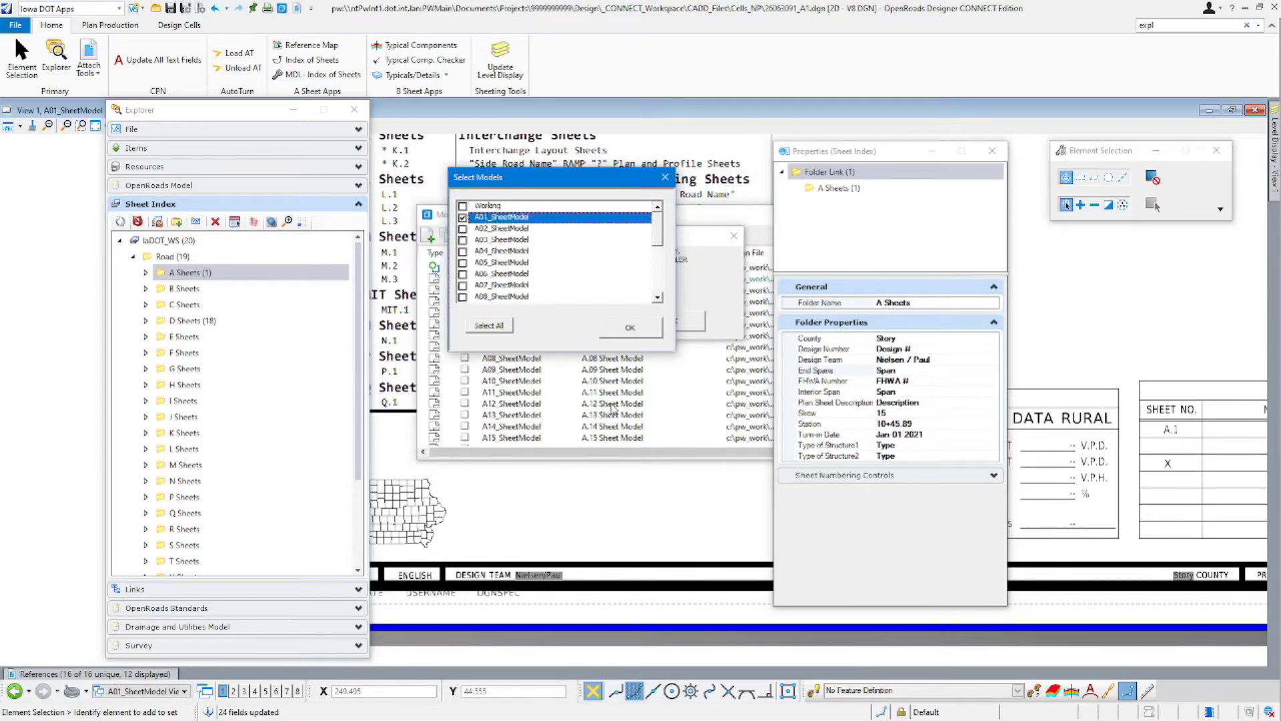
{"action": "left_click", "coordinate": [633, 330]}
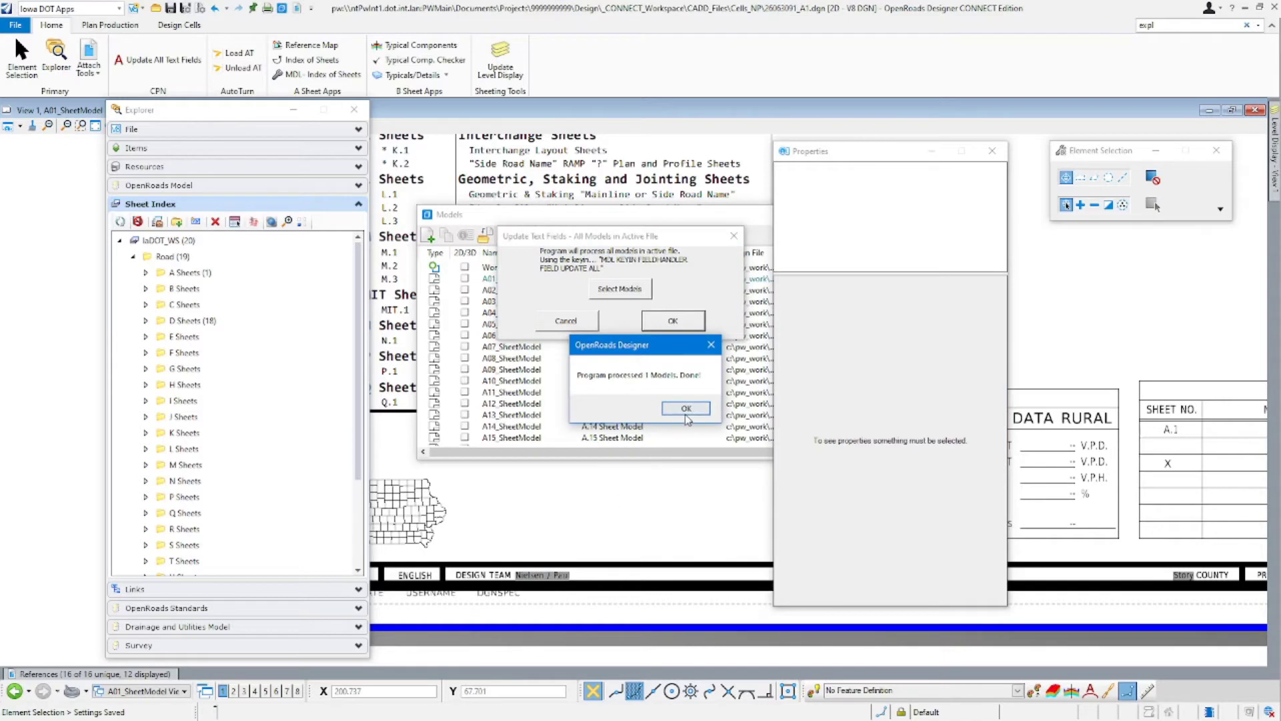
{"action": "left_click", "coordinate": [686, 407]}
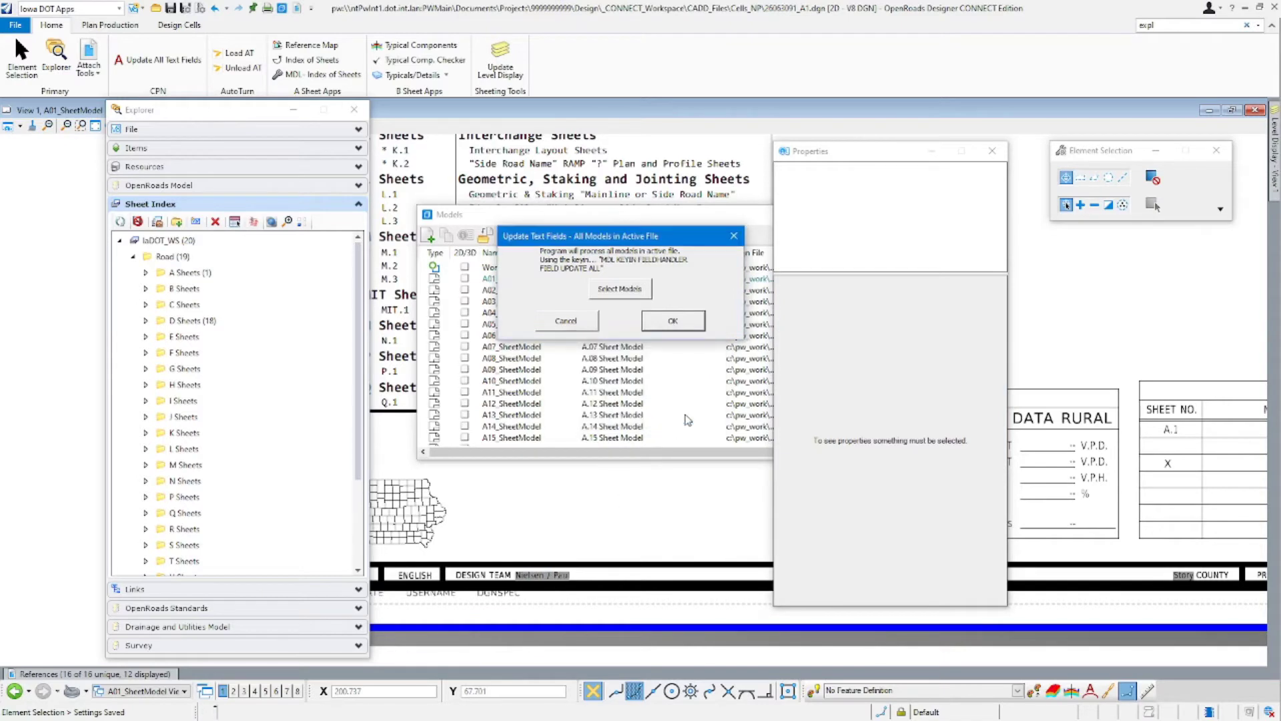
{"action": "left_click", "coordinate": [560, 327]}
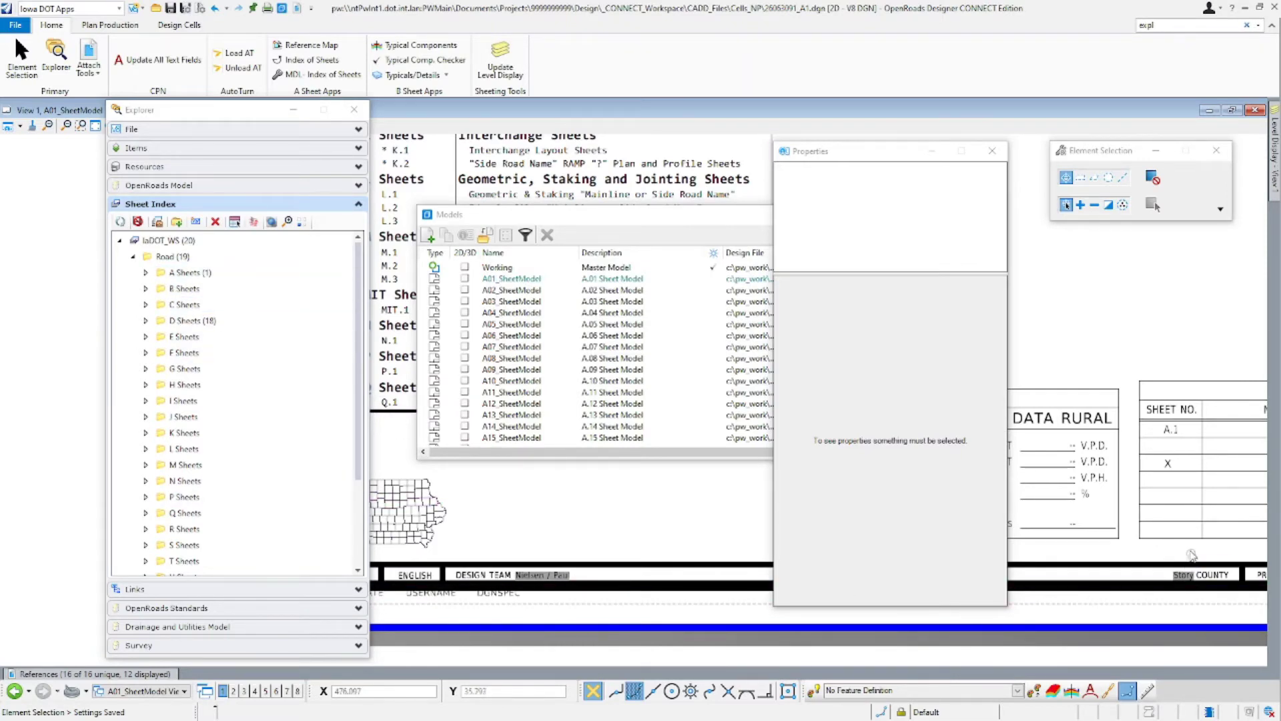
Step: Pan the drawing left, then expand and select the D Sheets (18) folder
{"action": "mouse_move", "coordinate": [1191, 555]}
{"action": "middle_mouse_down"}
{"action": "mouse_move", "coordinate": [774, 504]}
{"action": "mouse_move", "coordinate": [667, 549]}
{"action": "mouse_move", "coordinate": [592, 551]}
{"action": "middle_mouse_up"}
{"action": "right_click", "coordinate": [591, 551]}
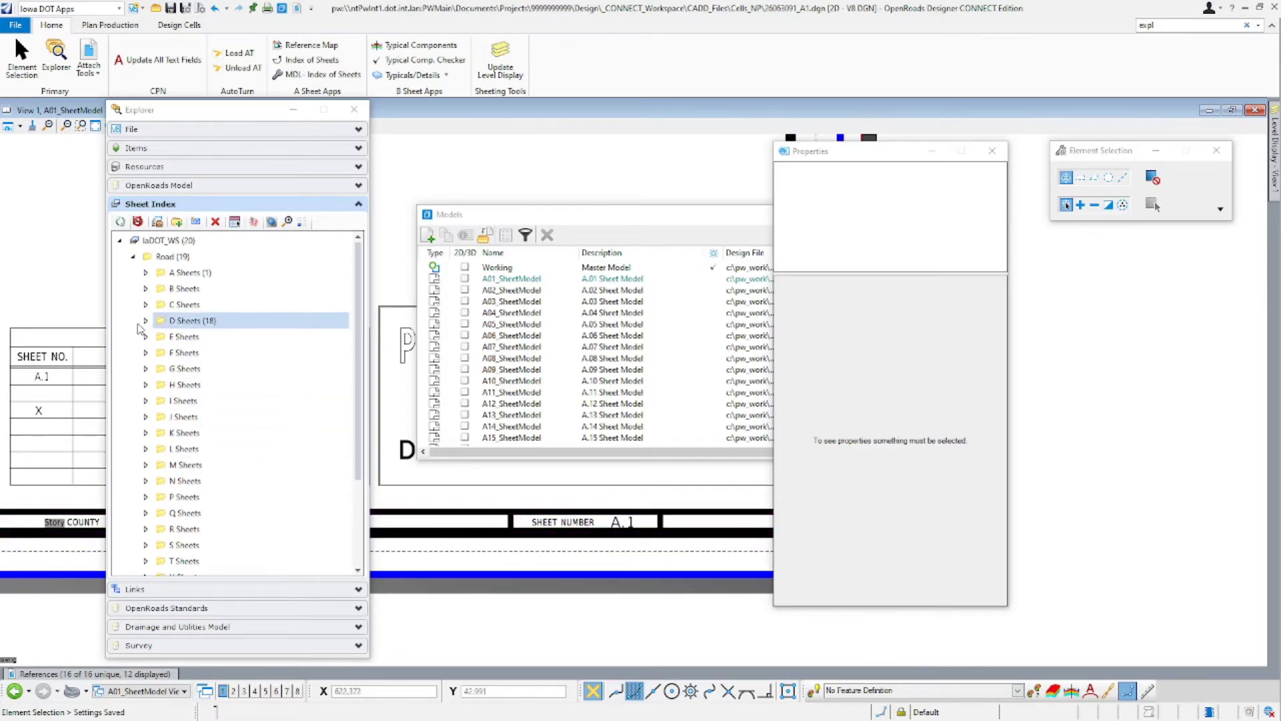
{"action": "left_click", "coordinate": [145, 321]}
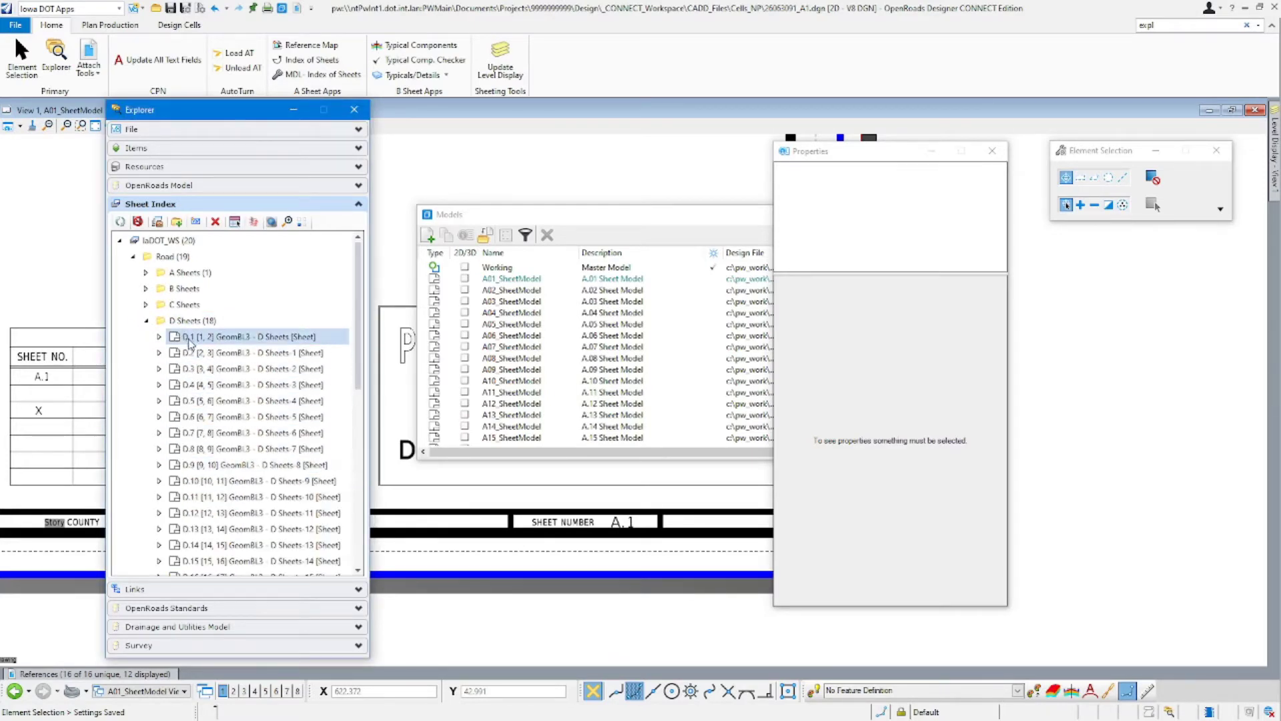
{"action": "left_click", "coordinate": [187, 322]}
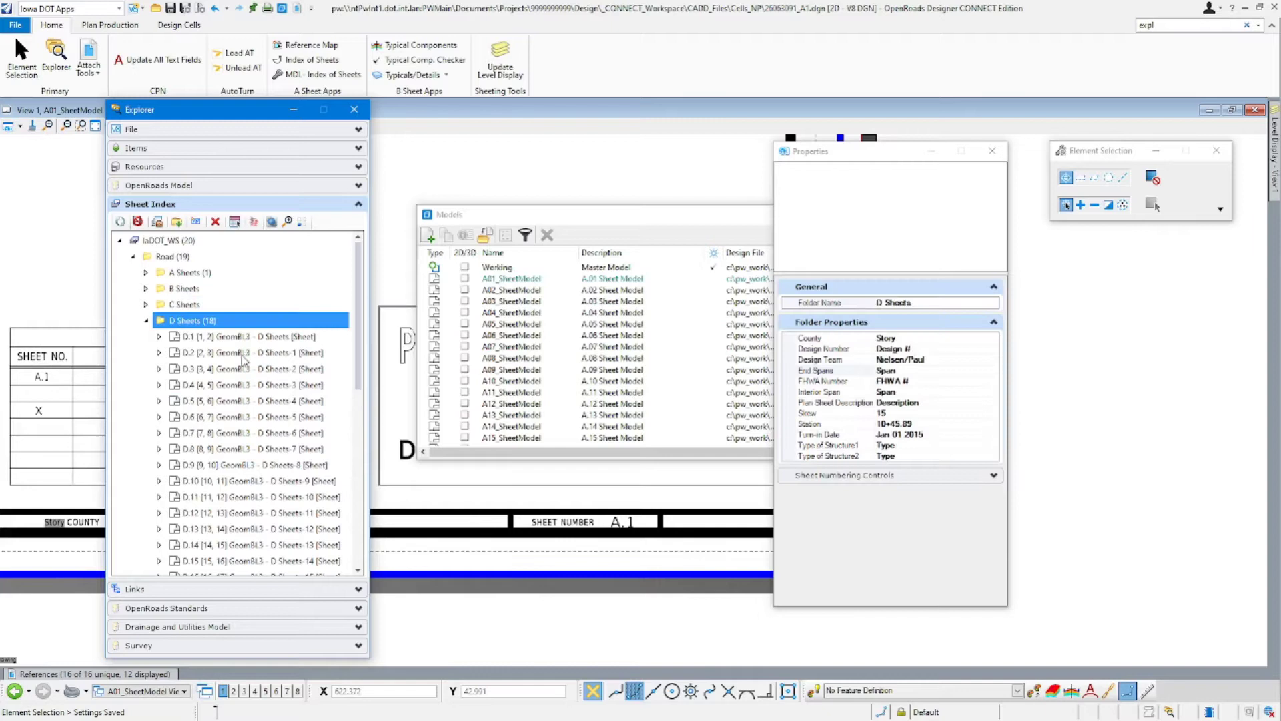
Step: Change Start Number under D Sheets' Sheet Numbering Controls from 1 to 2
{"action": "left_click_drag", "start_coordinate": [833, 158], "coordinate": [484, 158]}
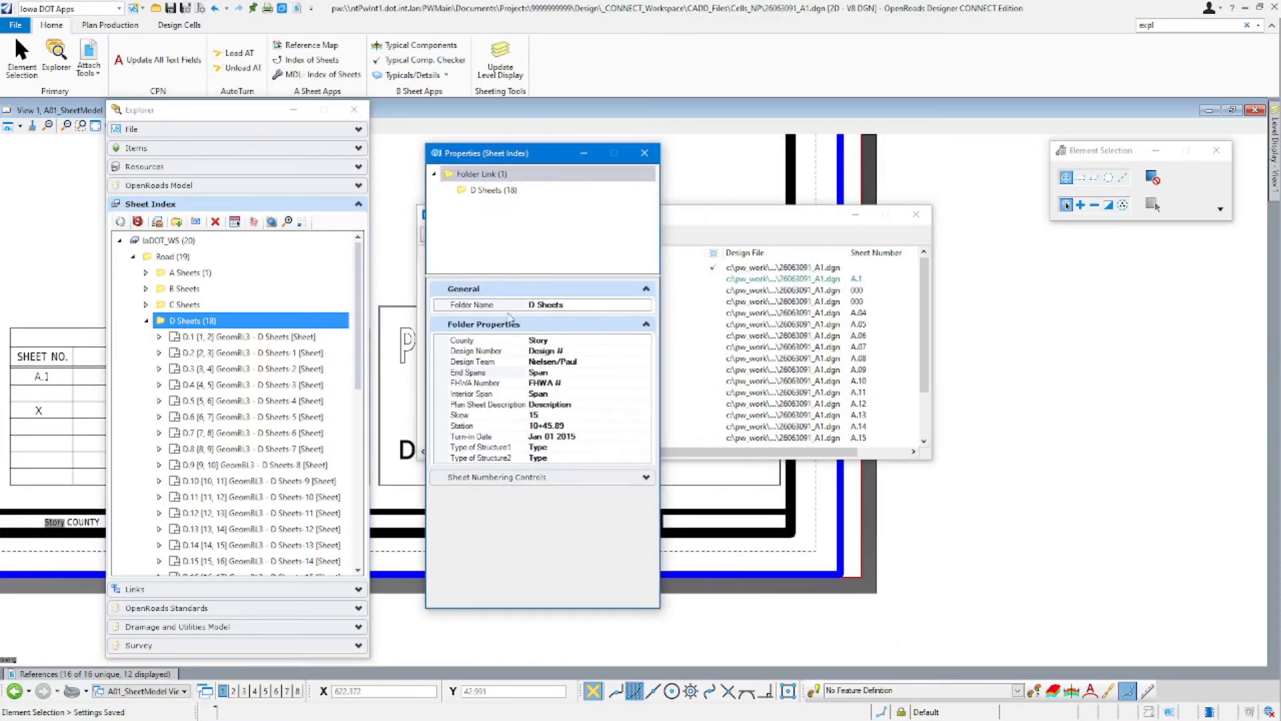
{"action": "left_click", "coordinate": [645, 476]}
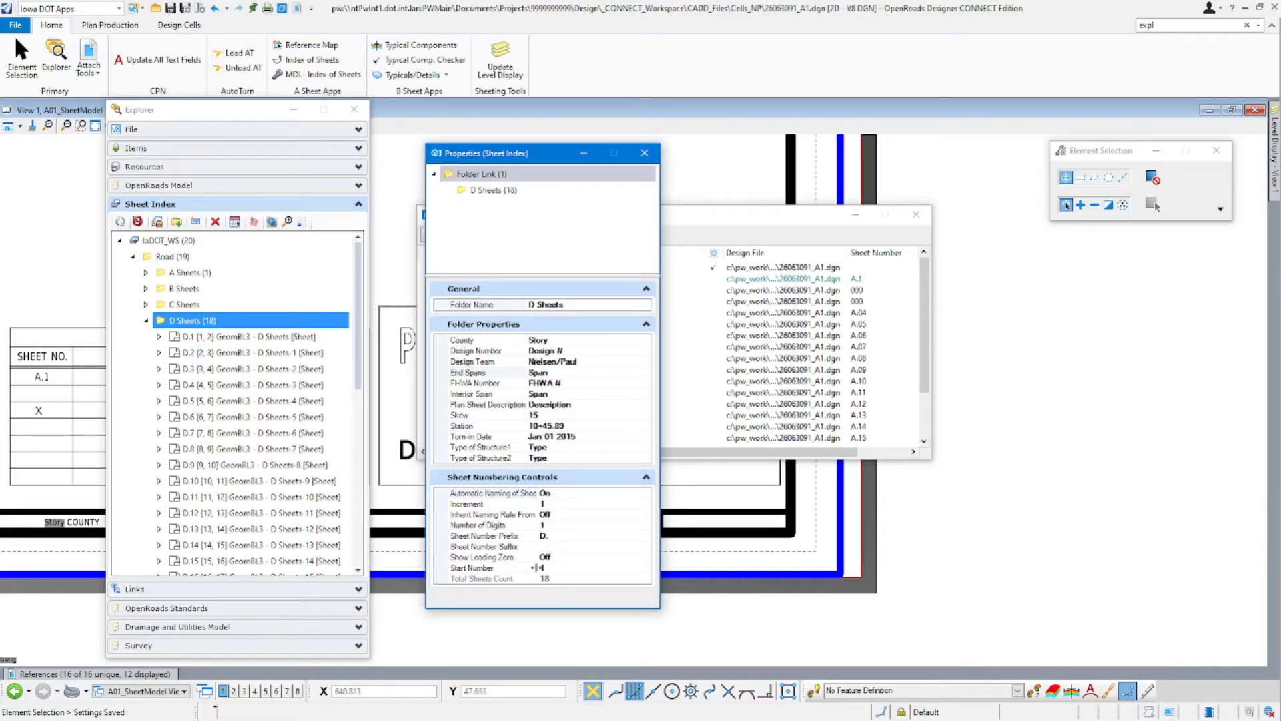
{"action": "left_click", "coordinate": [554, 569]}
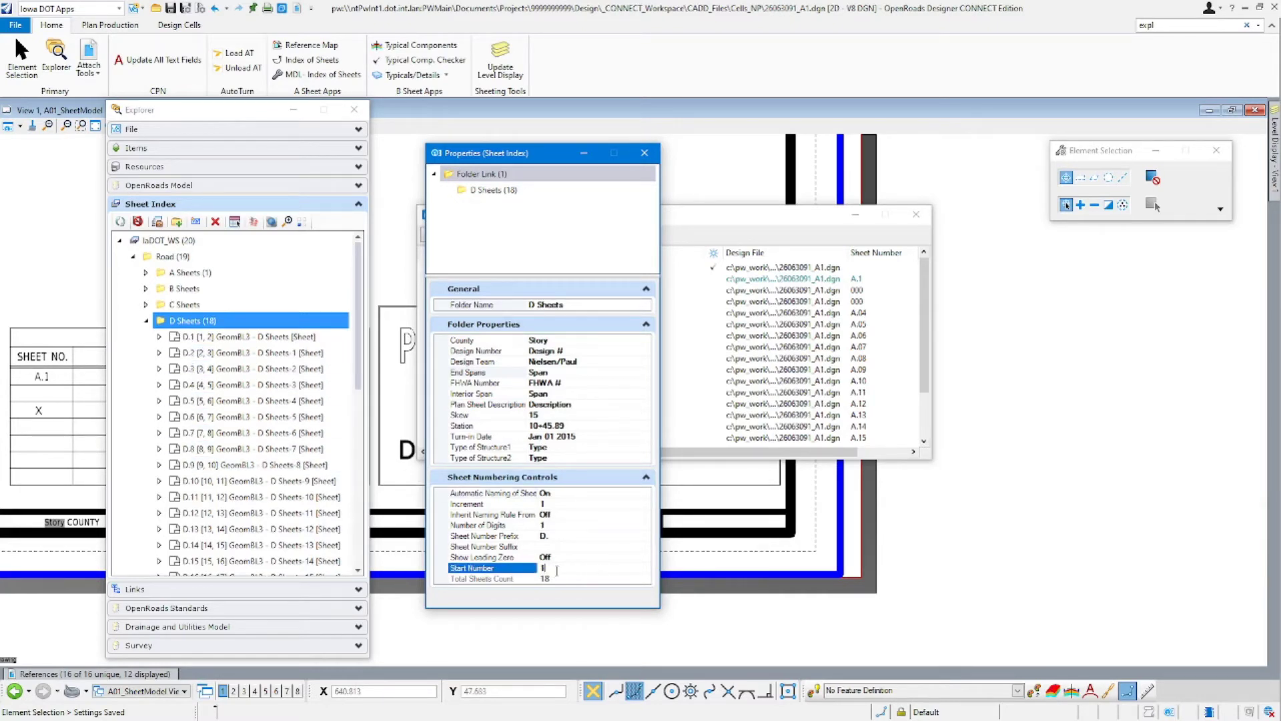
{"action": "double_click", "coordinate": [542, 567]}
{"action": "key", "text": "Return"}
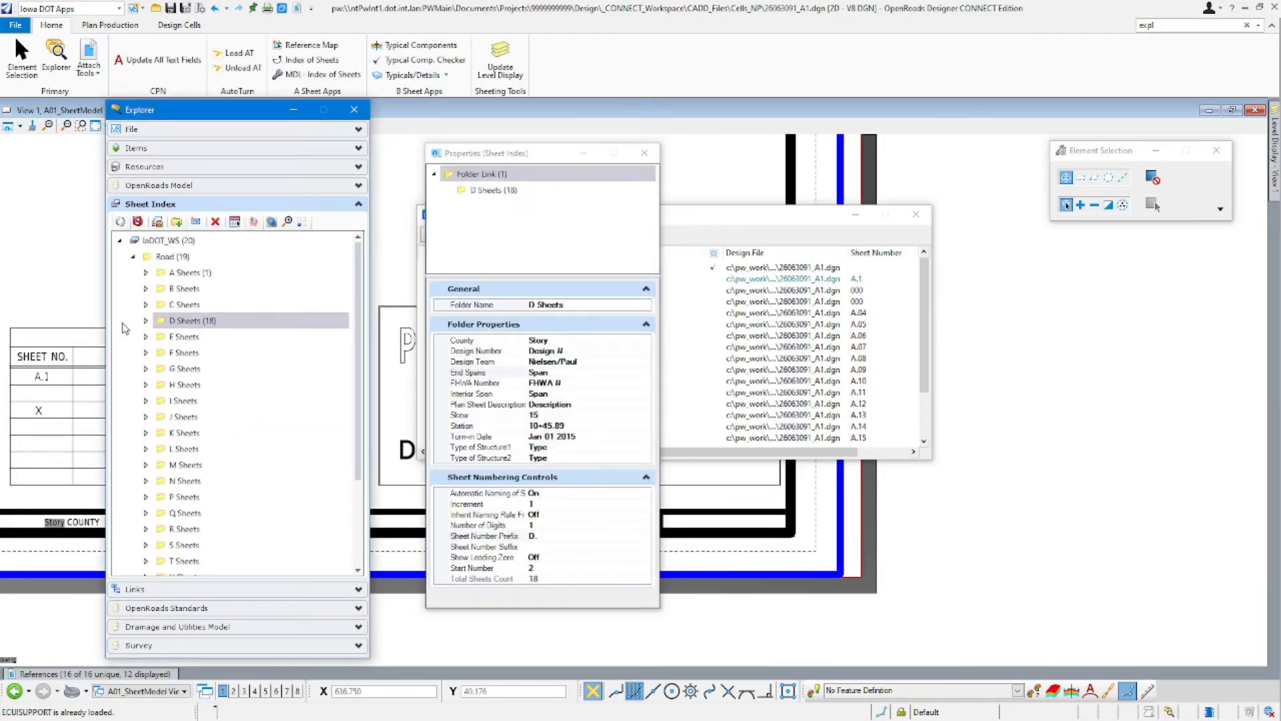
Step: Drag the D Sheets-1 sheet (D.3) to the bottom of D Sheets so it becomes D.19
{"action": "left_click", "coordinate": [146, 320]}
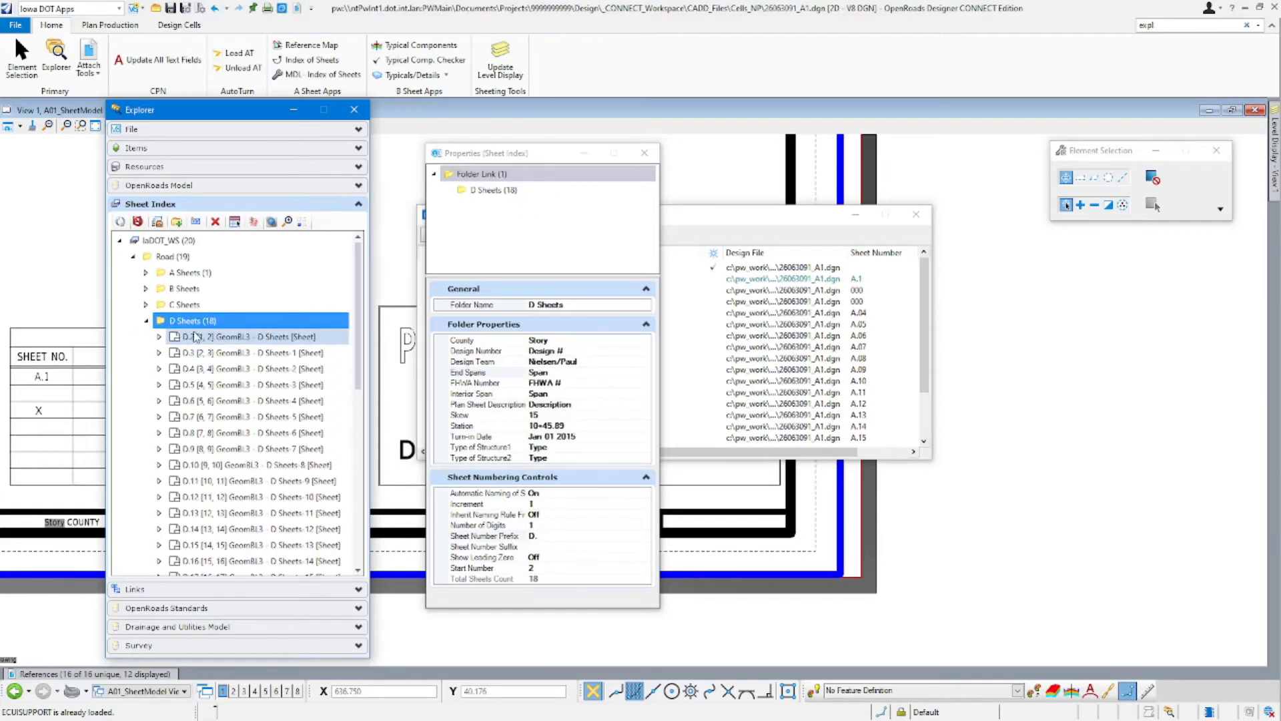
{"action": "scroll", "coordinate": [201, 353], "scroll_direction": "down", "scroll_amount": 3}
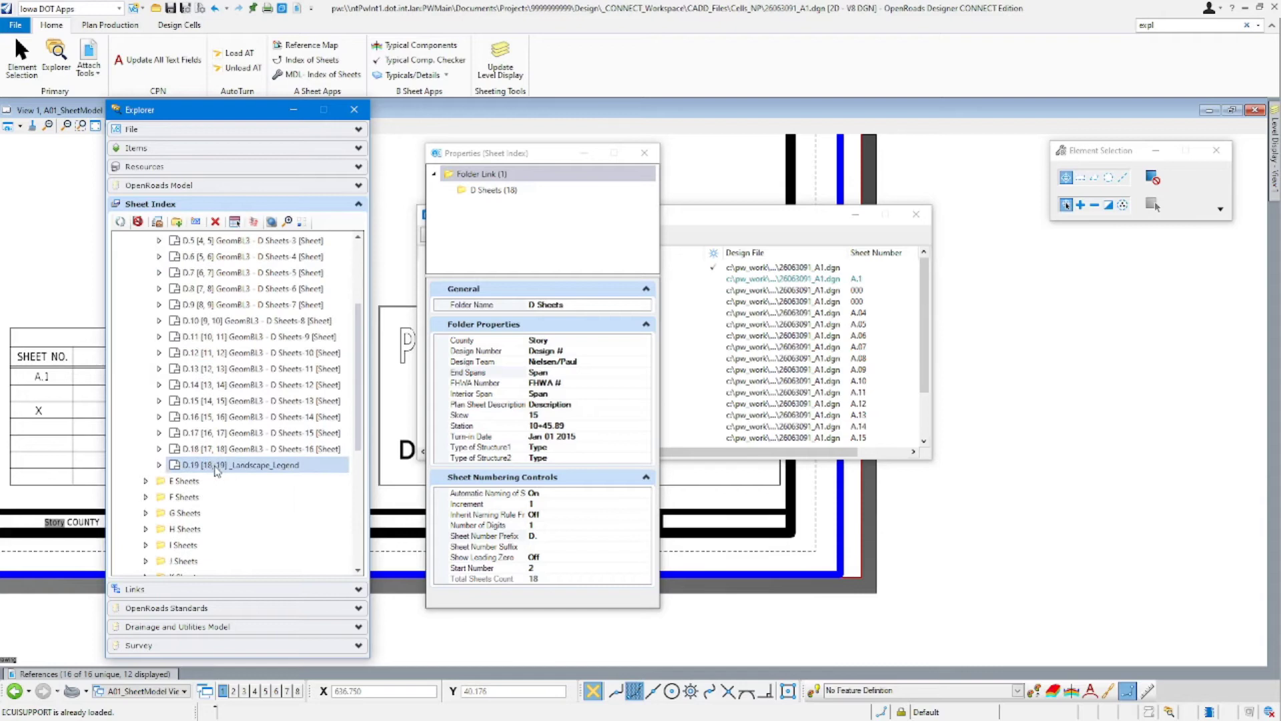
{"action": "scroll", "coordinate": [216, 467], "scroll_direction": "up", "scroll_amount": 3}
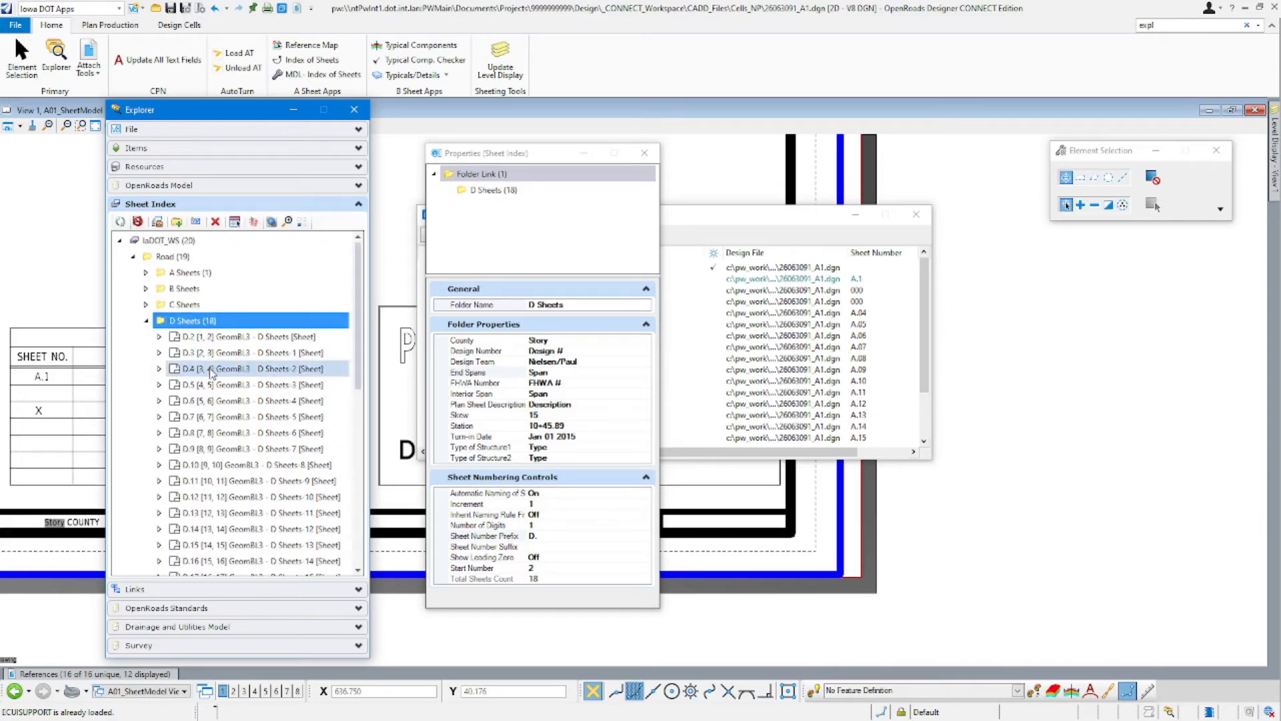
{"action": "scroll", "coordinate": [176, 324], "scroll_direction": "down", "scroll_amount": 1}
{"action": "scroll", "coordinate": [179, 319], "scroll_direction": "up", "scroll_amount": 1}
{"action": "left_click", "coordinate": [212, 353]}
{"action": "mouse_move", "coordinate": [212, 353]}
{"action": "left_mouse_down"}
{"action": "mouse_move", "coordinate": [208, 330]}
{"action": "mouse_move", "coordinate": [197, 337]}
{"action": "left_mouse_up"}
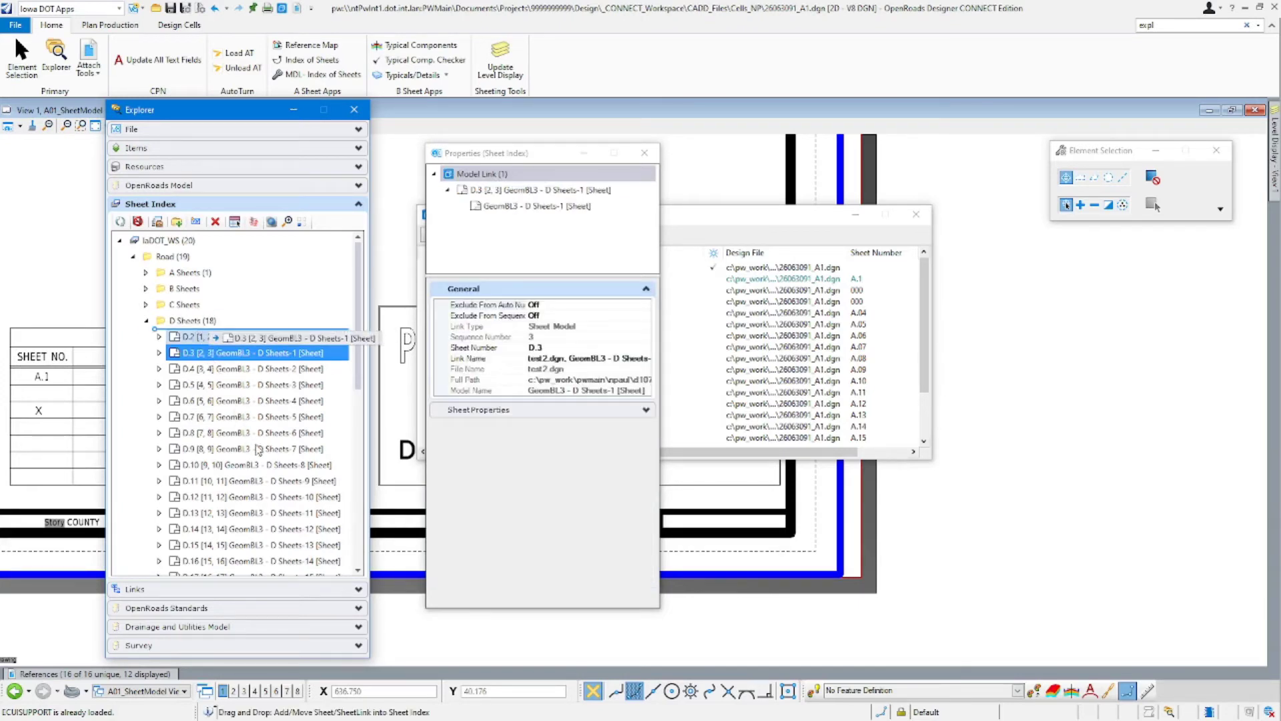
{"action": "left_click_drag", "start_coordinate": [265, 467], "coordinate": [261, 467]}
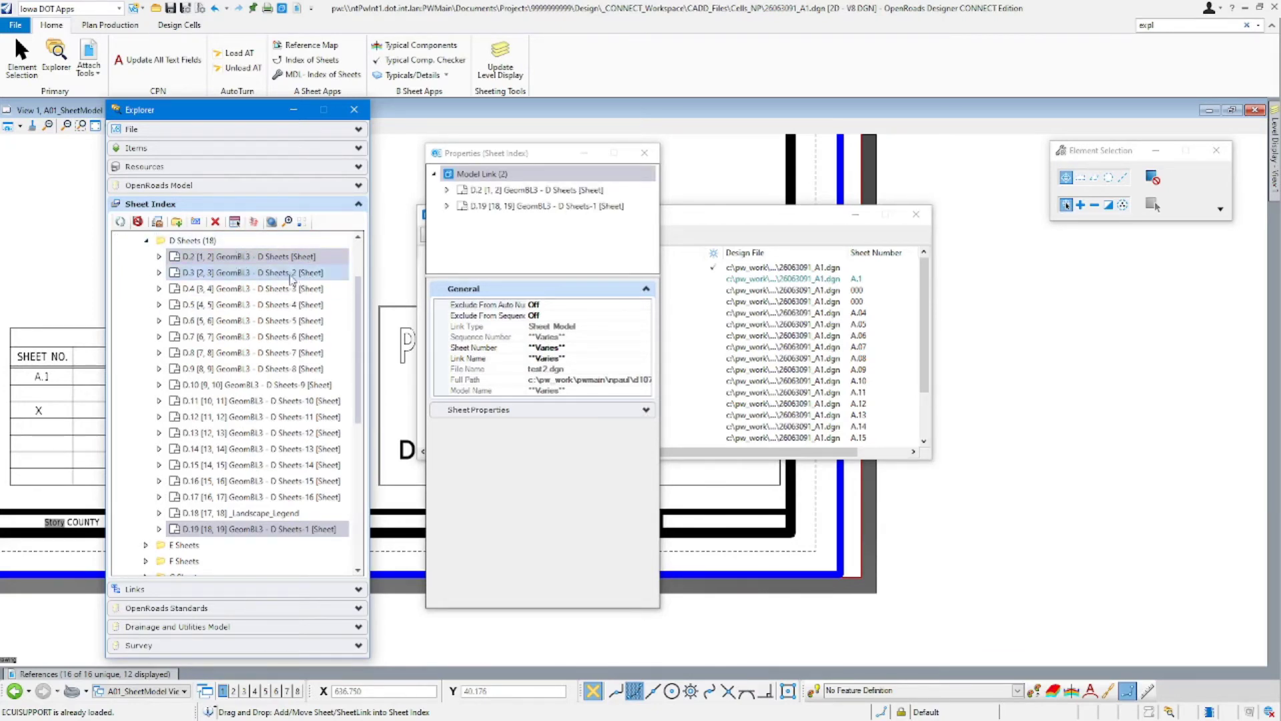
{"action": "scroll", "coordinate": [193, 277], "scroll_direction": "up", "scroll_amount": 1}
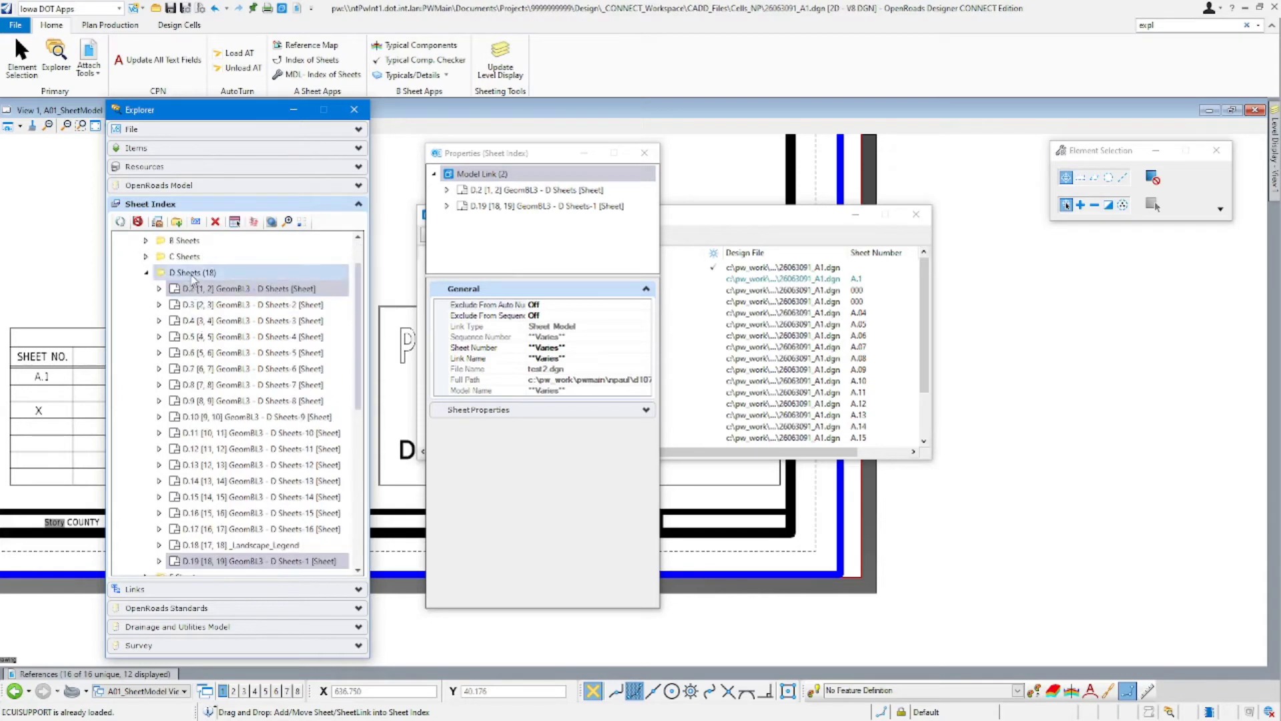
Step: Add a new subfolder under D Sheets and rename it from Untitled to 'Legend'
{"action": "left_click", "coordinate": [193, 273]}
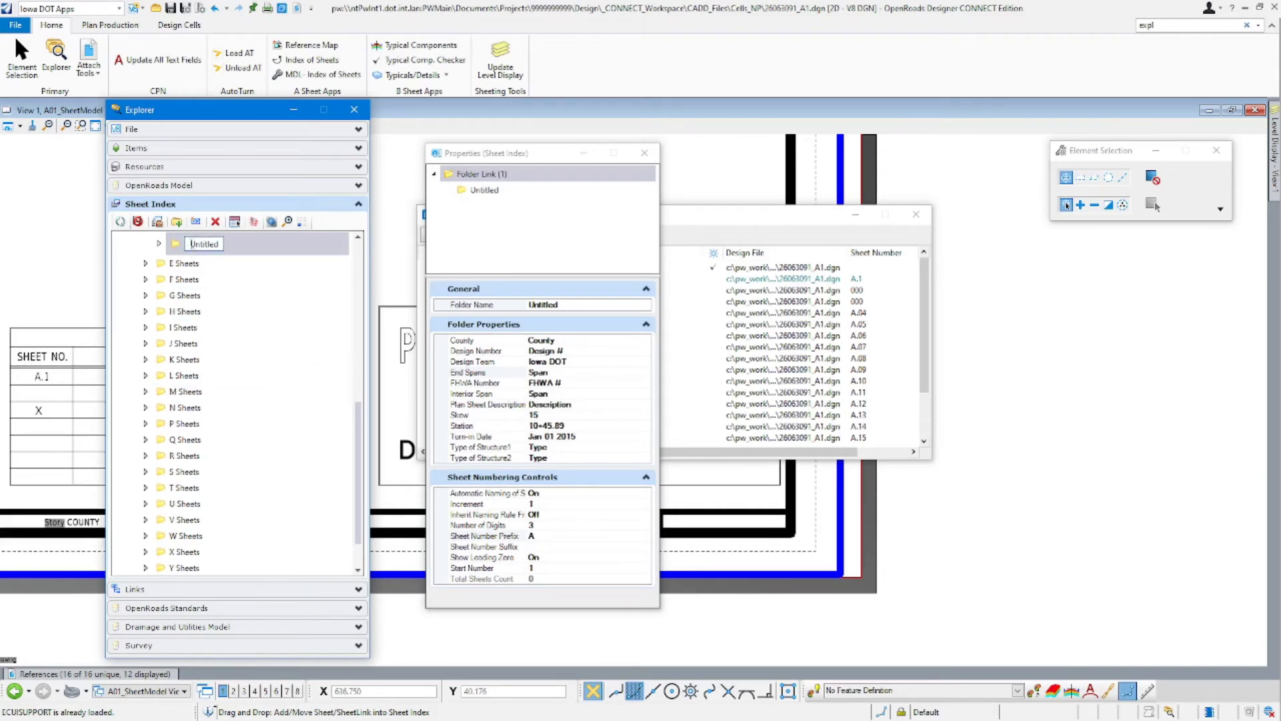
{"action": "left_click", "coordinate": [194, 244]}
{"action": "double_click", "coordinate": [192, 243]}
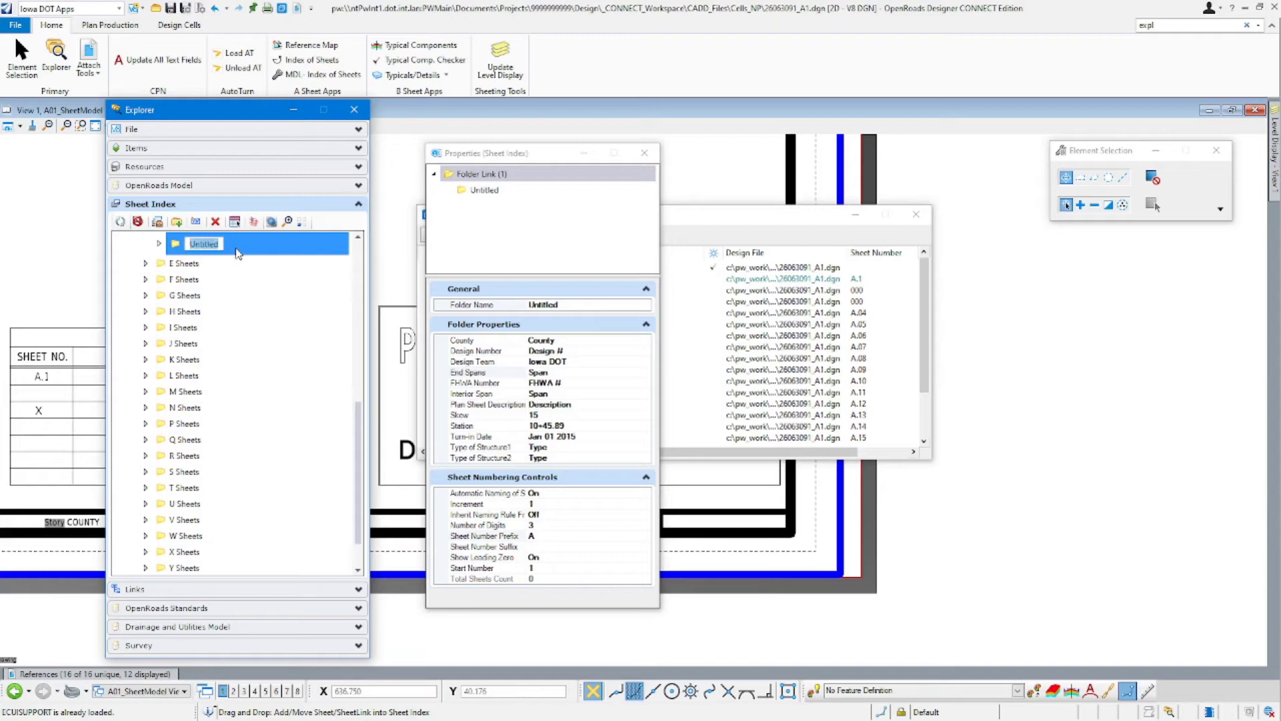
{"action": "type", "text": "Legend"}
{"action": "key", "text": "Return"}
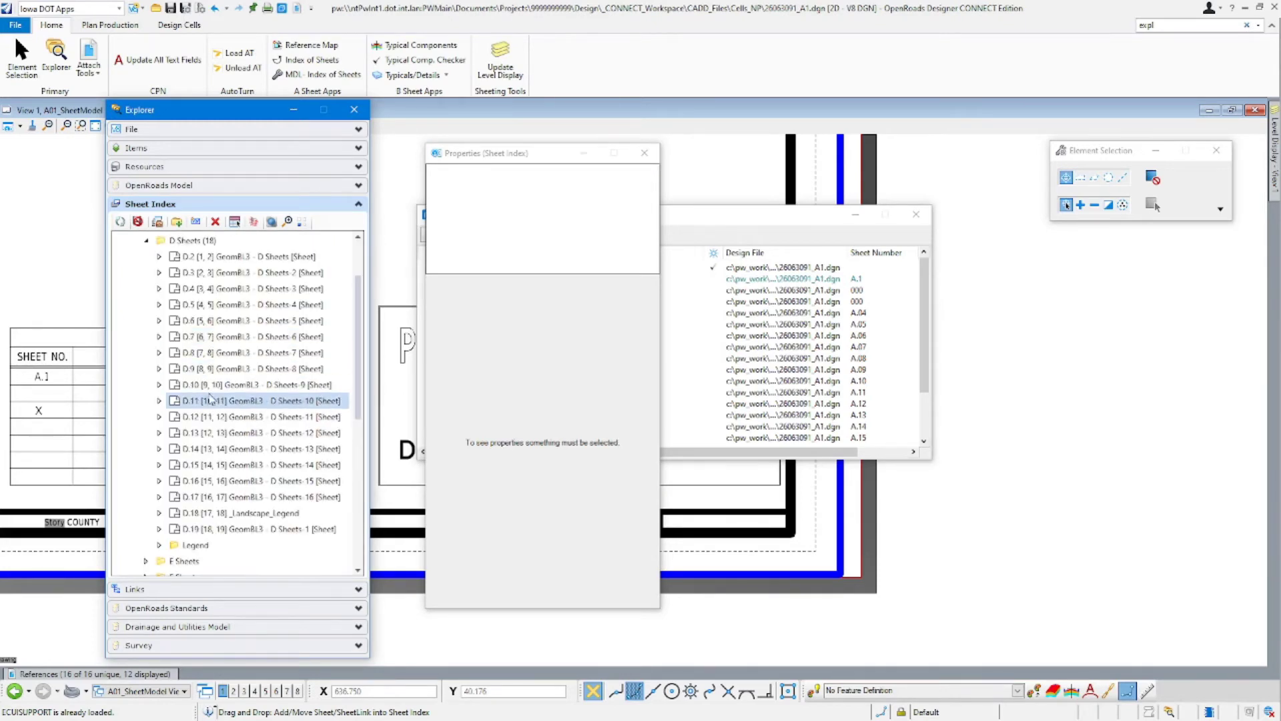
Step: Set the Legend folder's Number of Digits from 3 to 1, then drag the Legend row in the tree
{"action": "left_click", "coordinate": [188, 452]}
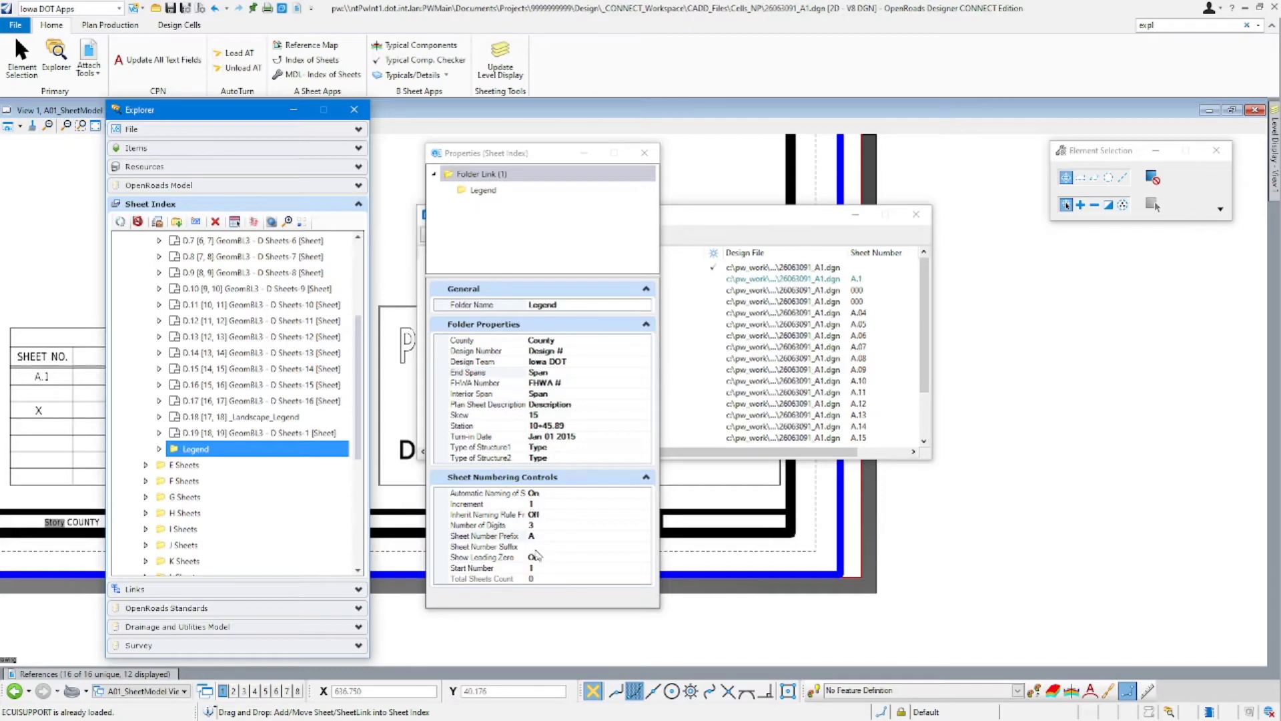
{"action": "left_click", "coordinate": [585, 516]}
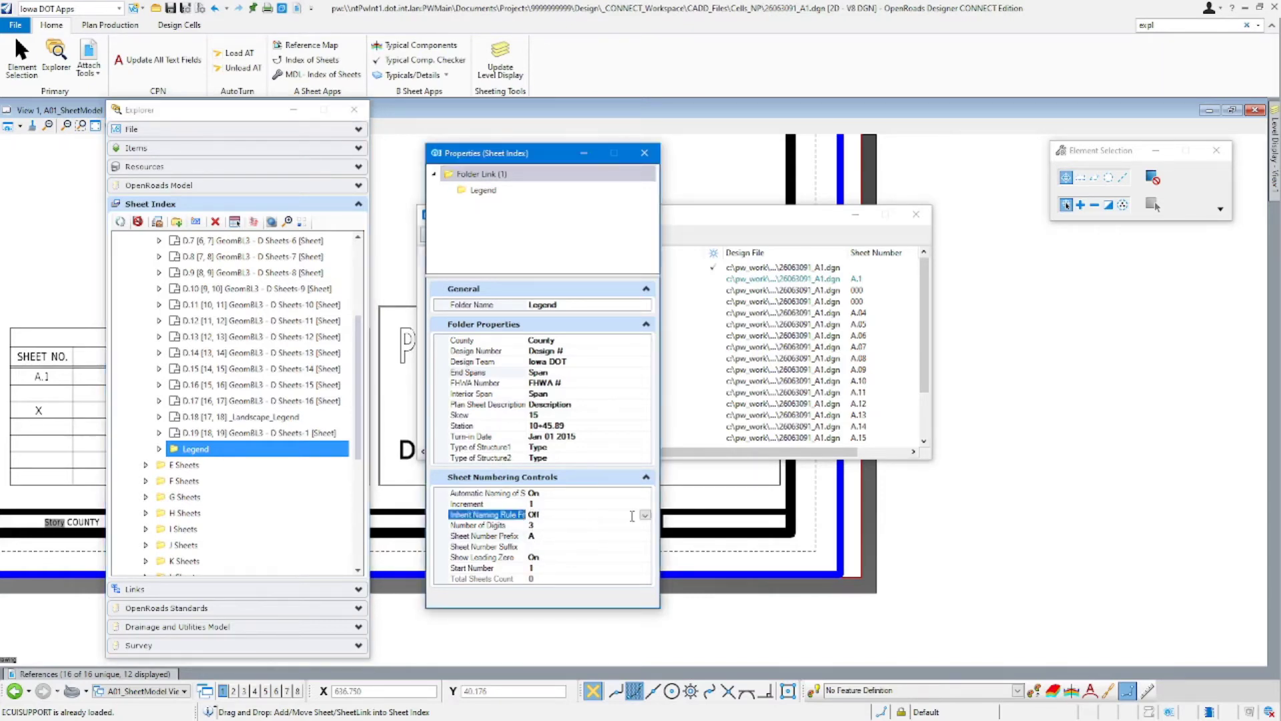
{"action": "left_click", "coordinate": [545, 526]}
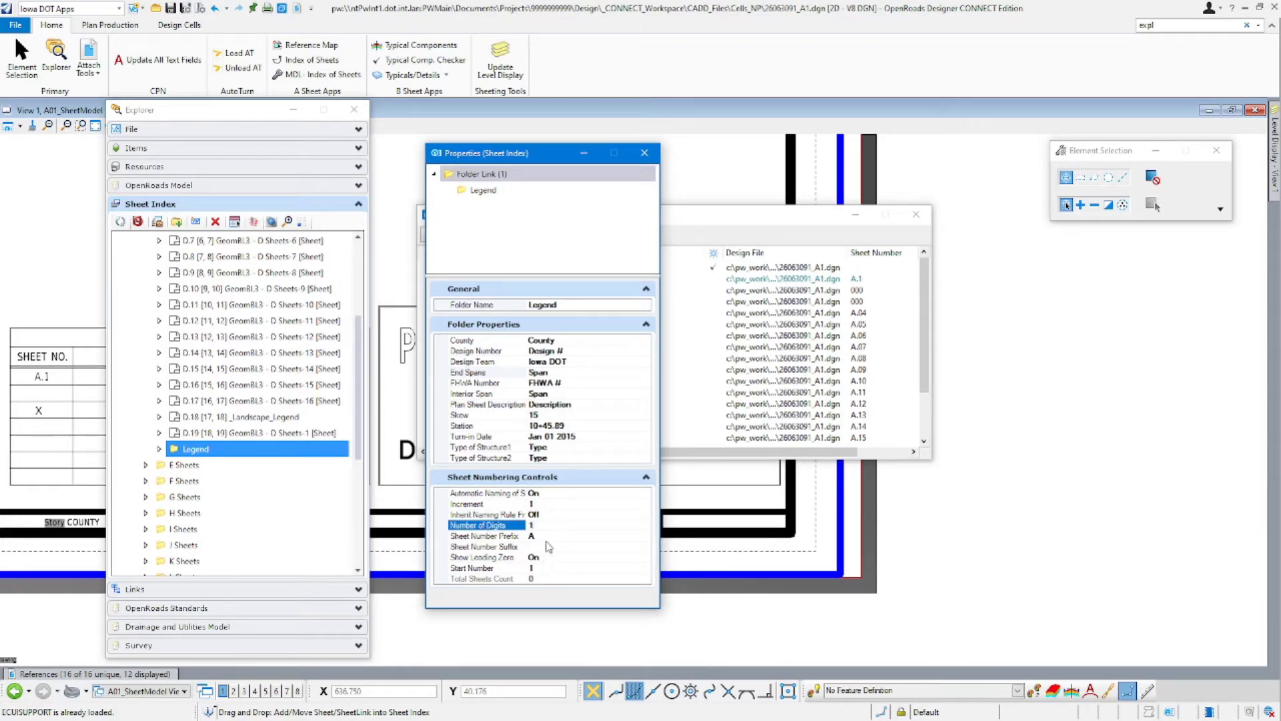
{"action": "left_click", "coordinate": [548, 546]}
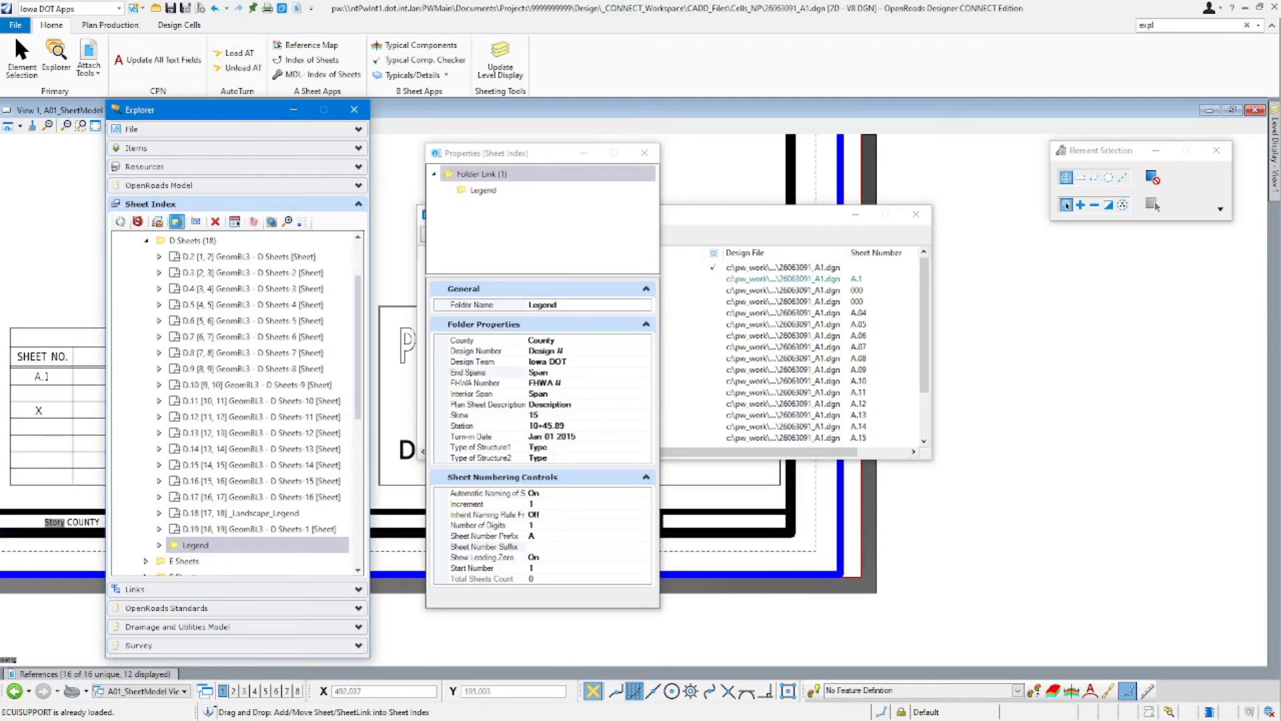
{"action": "left_click", "coordinate": [177, 222]}
{"action": "left_click_drag", "start_coordinate": [191, 250], "coordinate": [235, 282]}
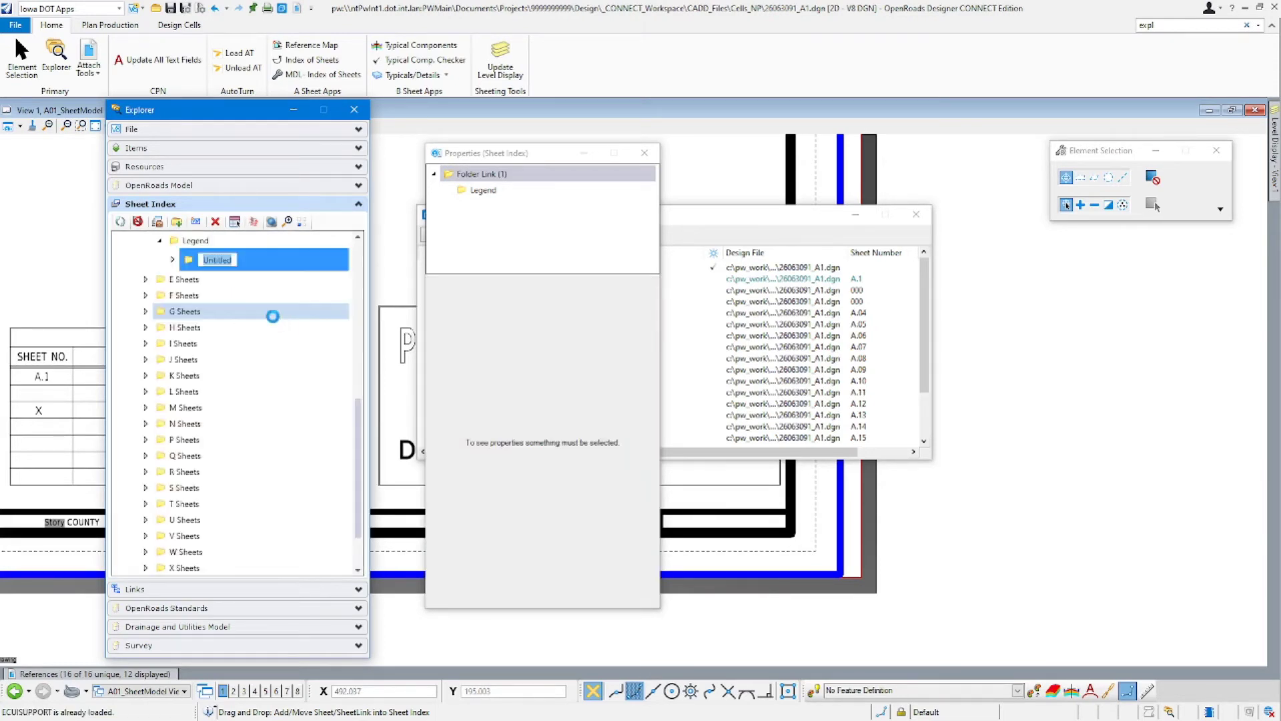
Step: Delete the stray Untitled folder, then select the Legend folder
{"action": "left_click", "coordinate": [205, 241]}
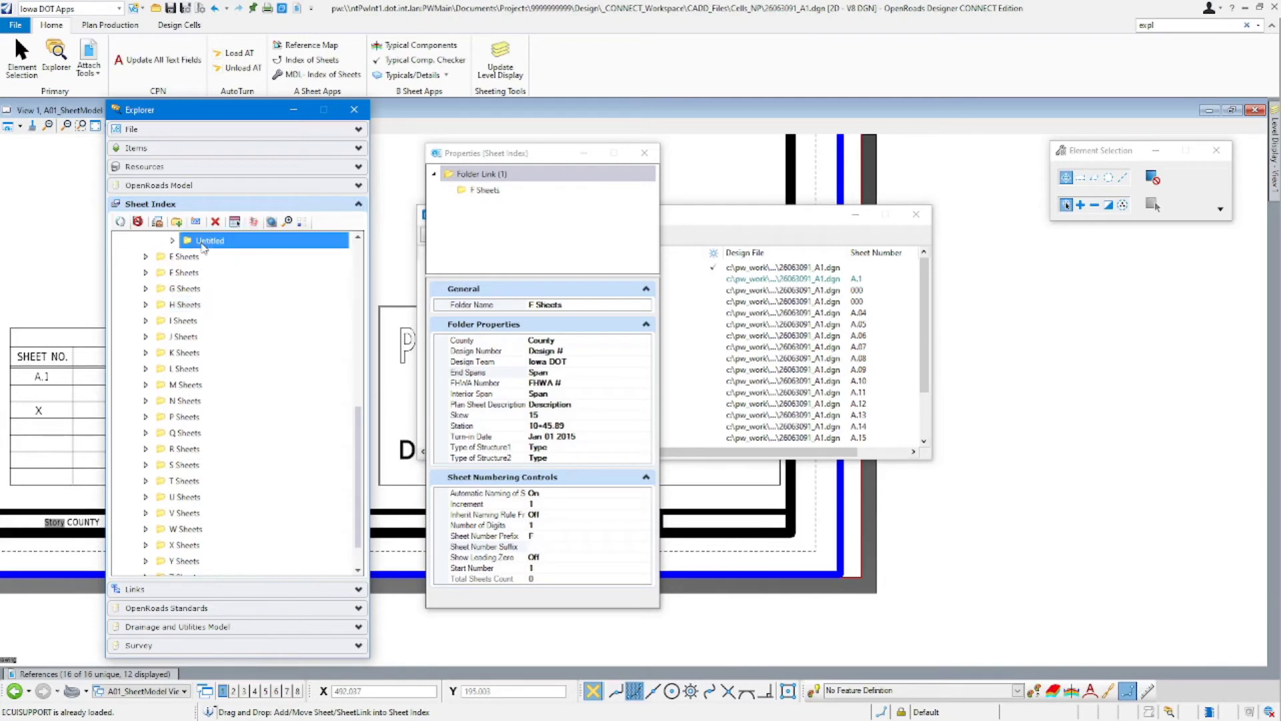
{"action": "left_click", "coordinate": [215, 222]}
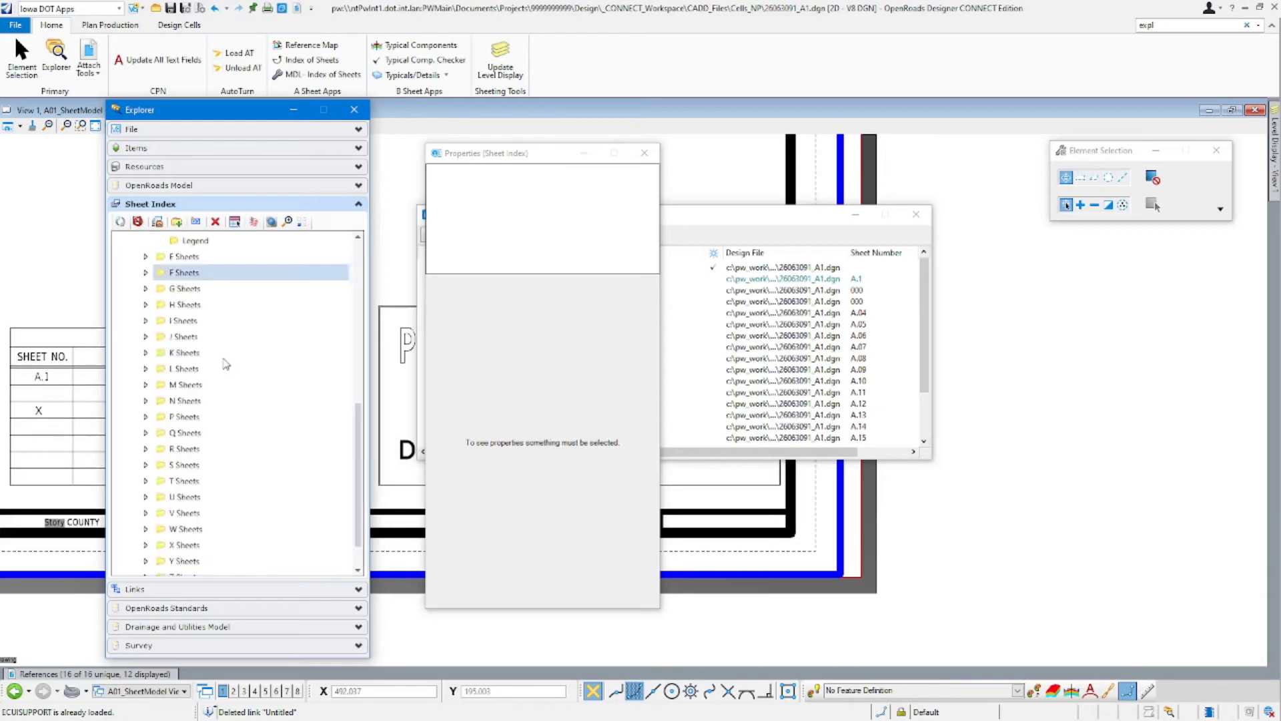
{"action": "left_click", "coordinate": [193, 338]}
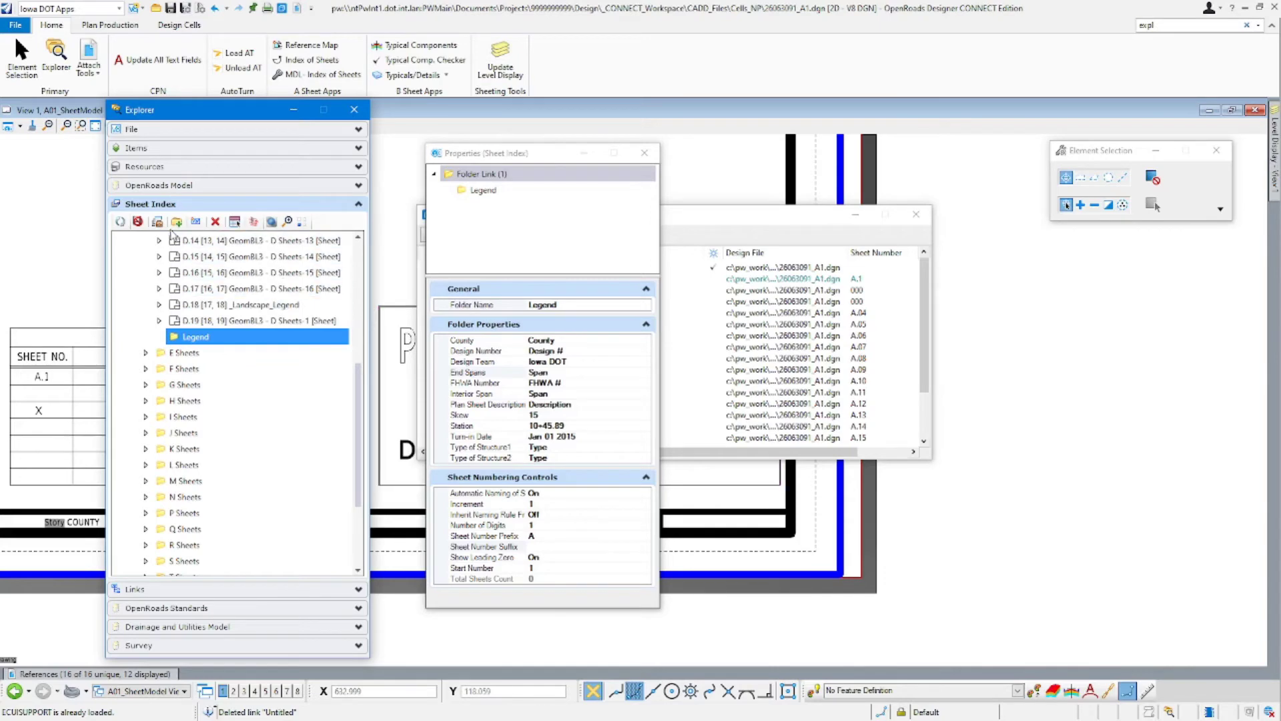
Step: Start adding sheets to Legend from the 26063091_D1.dgn design file
{"action": "left_click", "coordinate": [194, 223]}
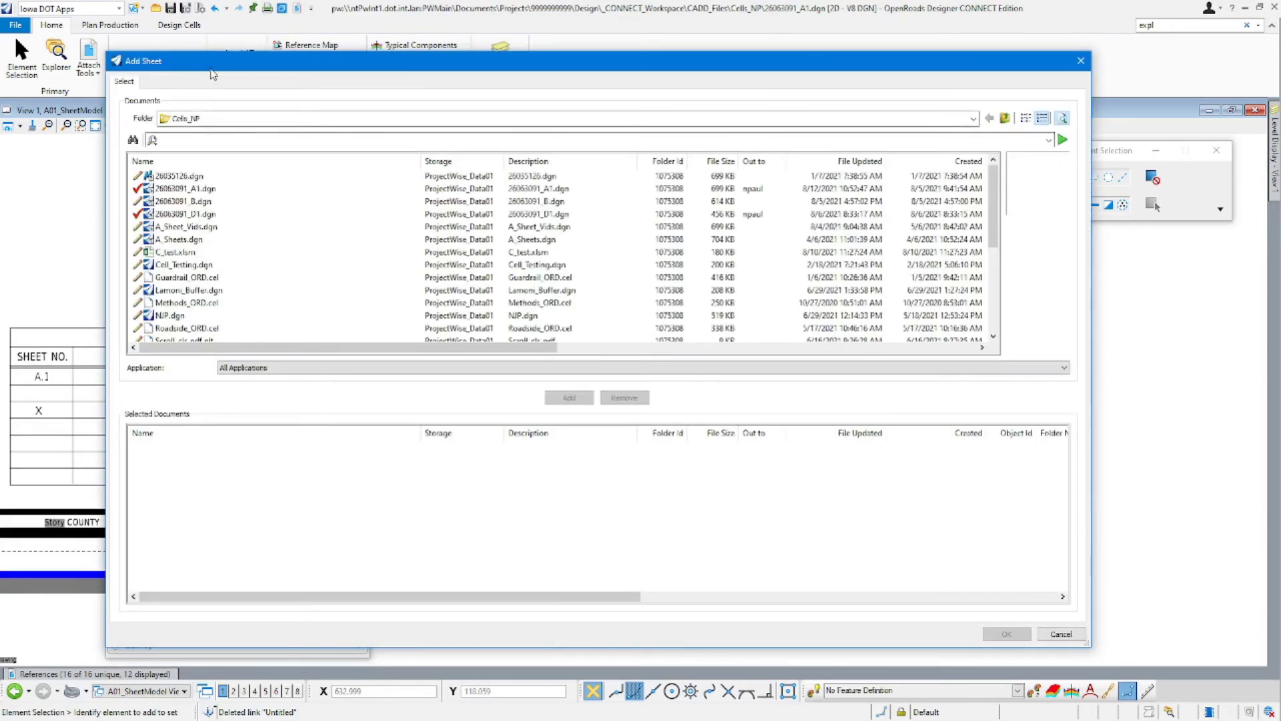
{"action": "left_click_drag", "start_coordinate": [213, 75], "coordinate": [347, 110]}
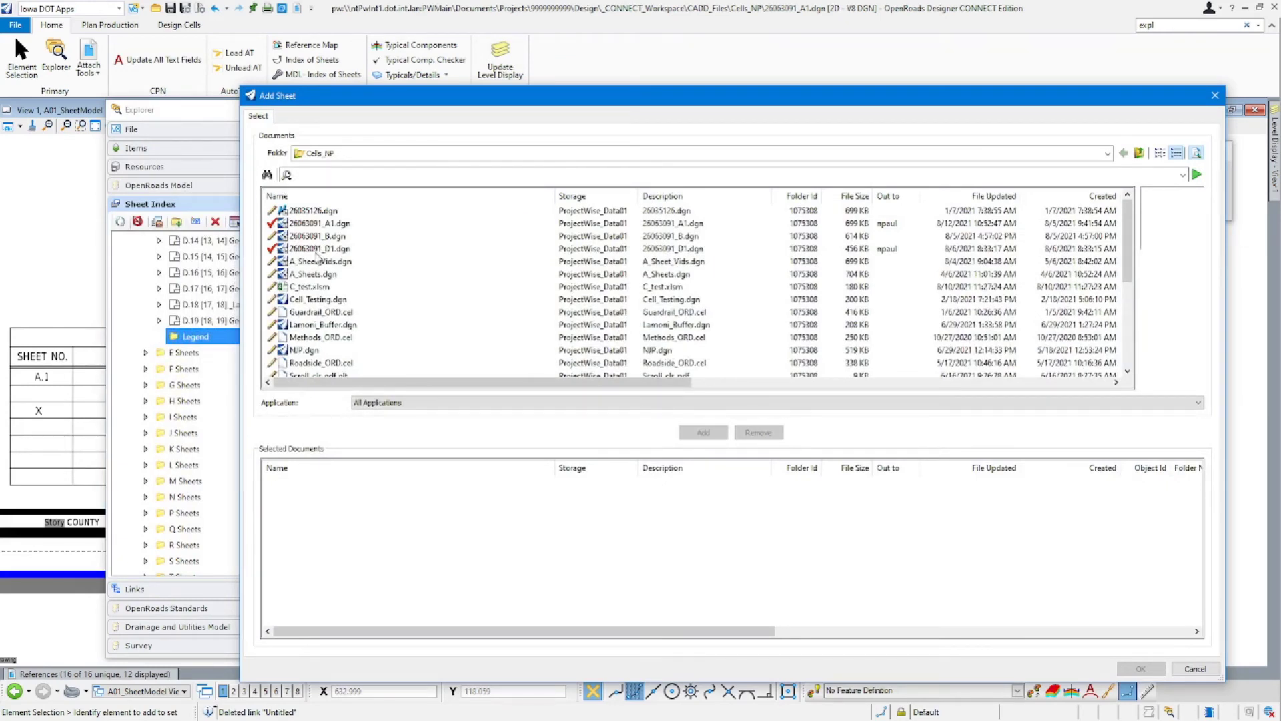
{"action": "left_click", "coordinate": [319, 249]}
{"action": "left_click", "coordinate": [703, 432]}
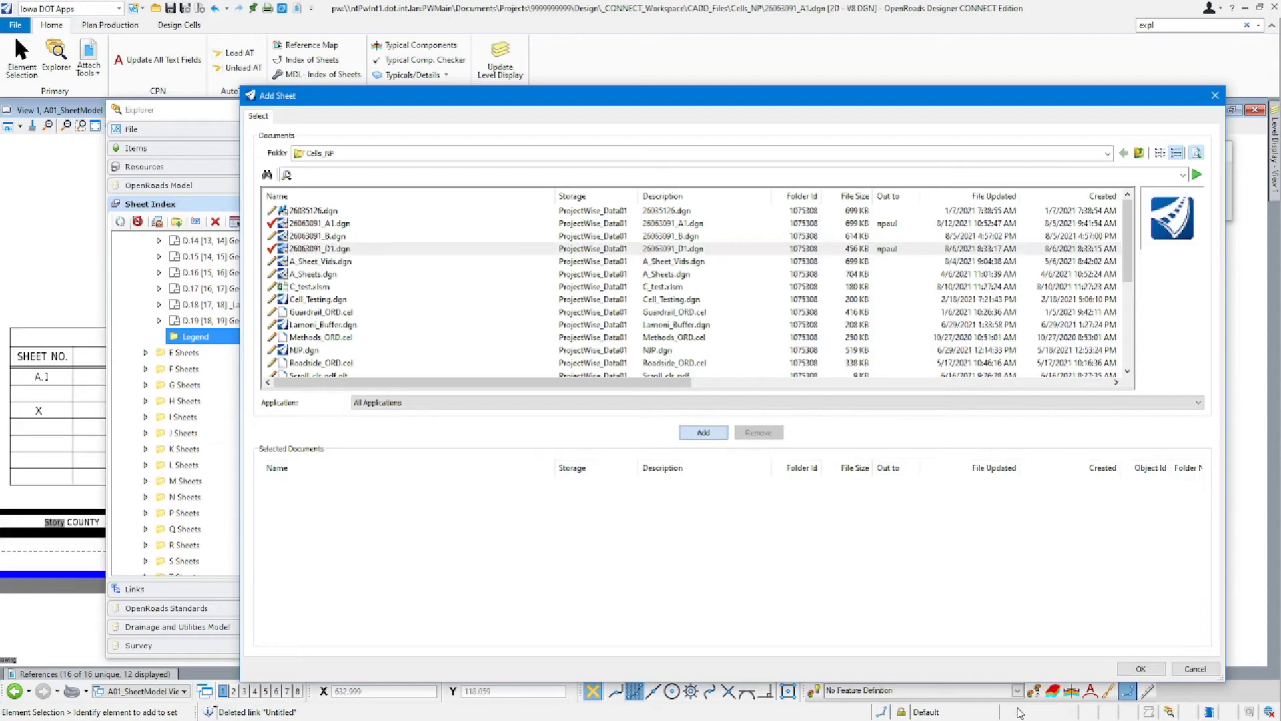
{"action": "left_click", "coordinate": [1140, 669]}
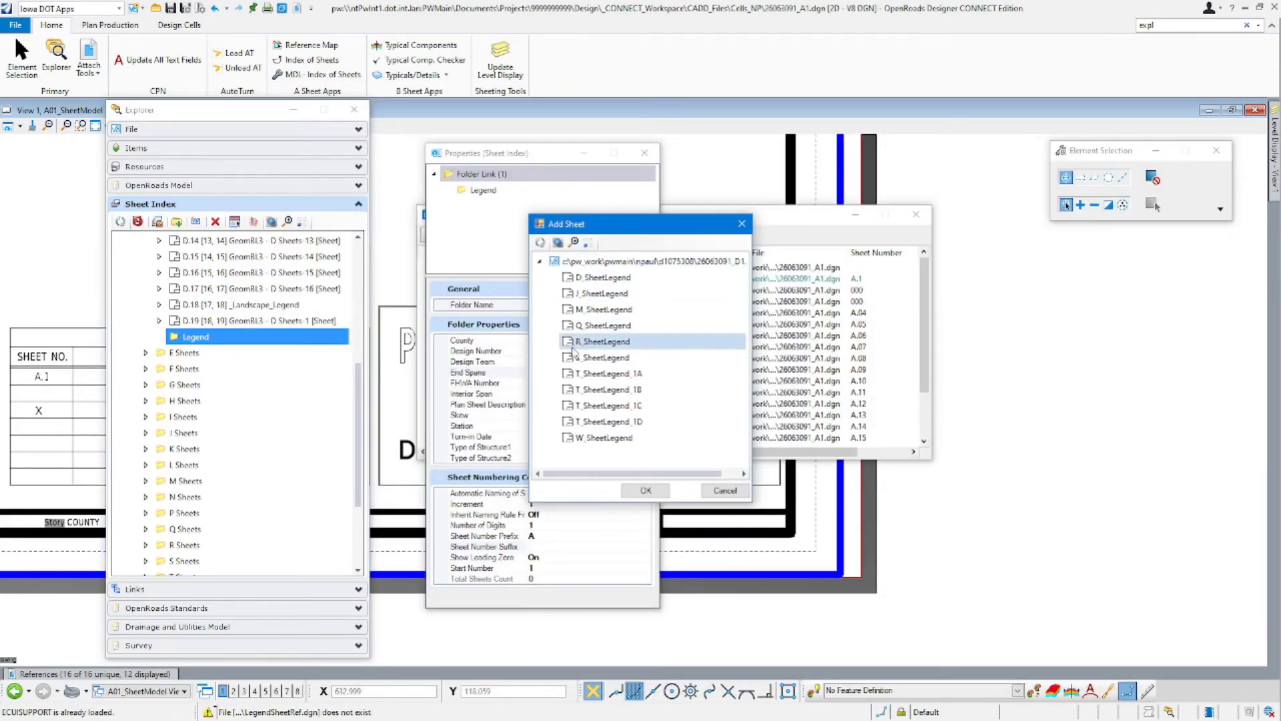
Step: Add only the D_SheetLegend model as a sheet, then free the file without checking it in
{"action": "left_click", "coordinate": [654, 261]}
{"action": "left_click", "coordinate": [648, 278]}
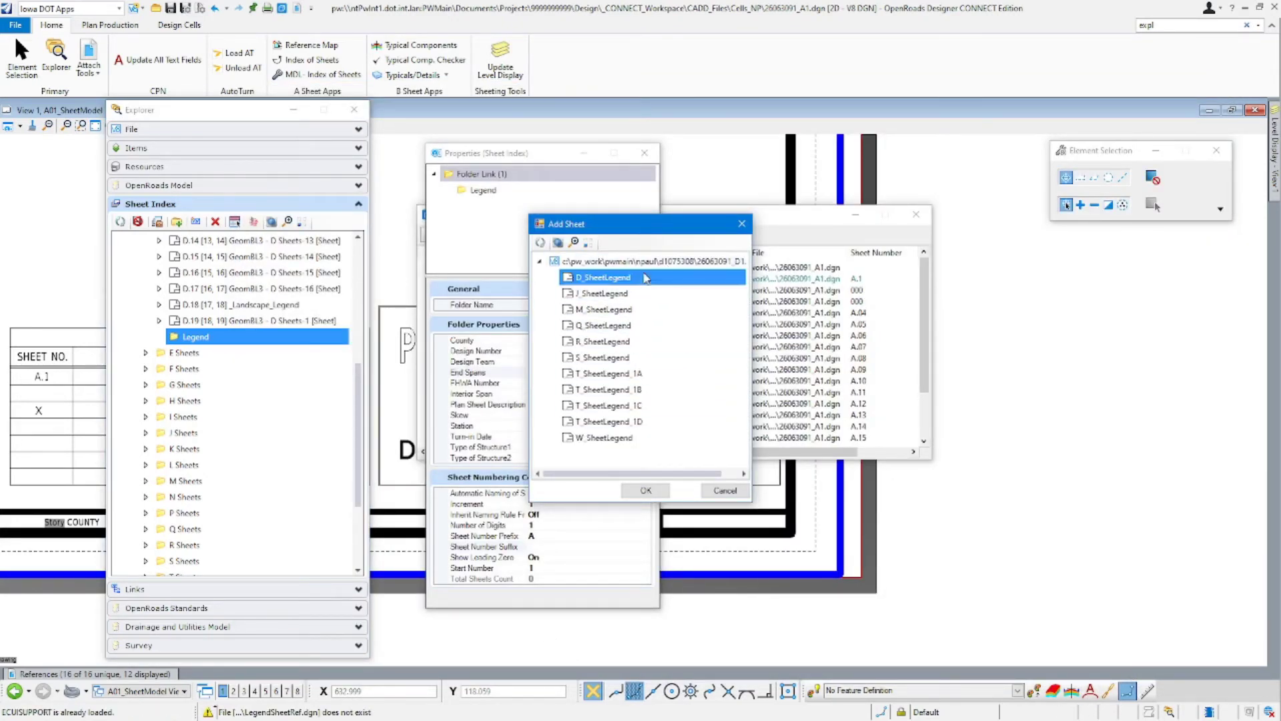
{"action": "left_click", "coordinate": [614, 389], "text": "shift"}
{"action": "left_click", "coordinate": [609, 283]}
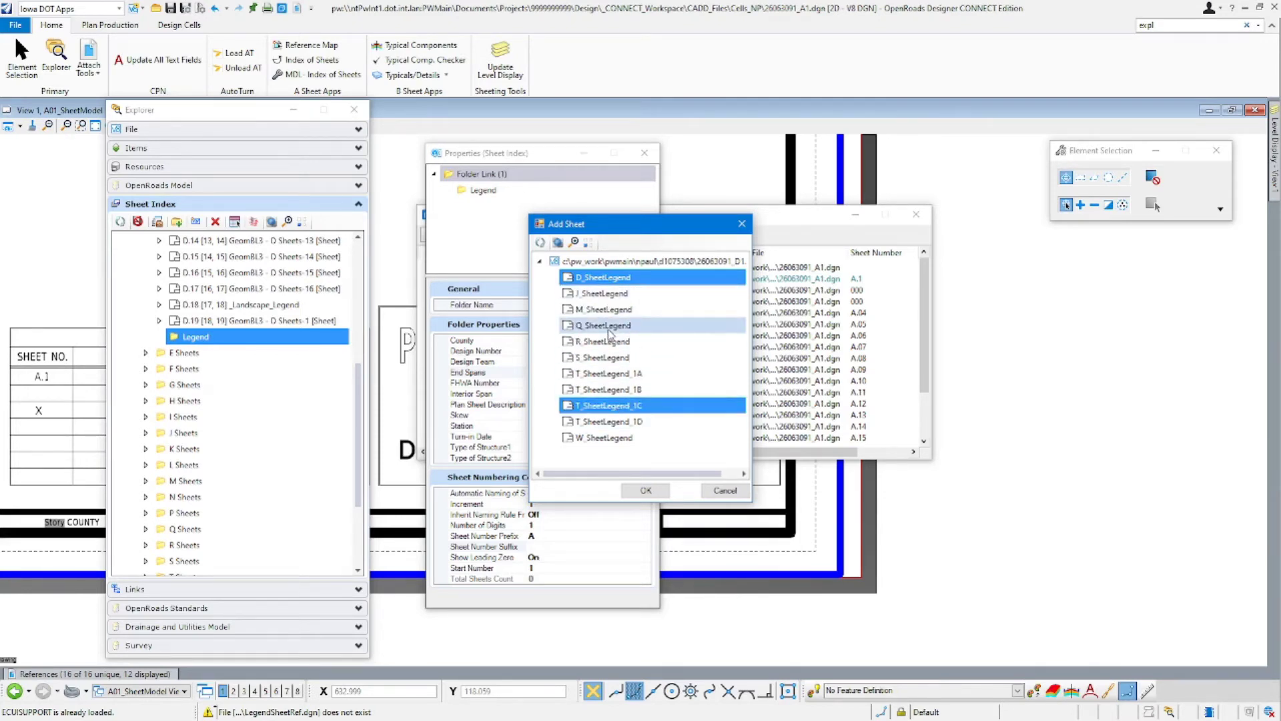
{"action": "left_click", "coordinate": [608, 422], "text": "shift"}
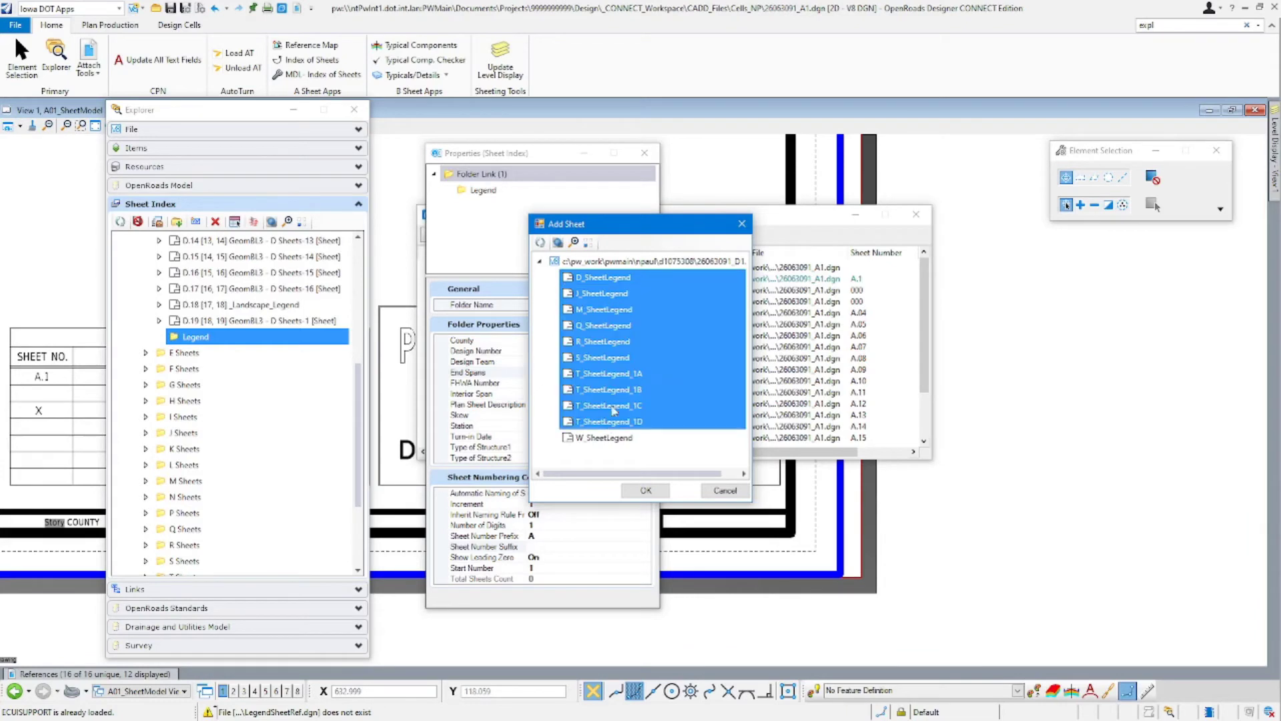
{"action": "left_click", "coordinate": [607, 357], "text": "ctrl"}
{"action": "left_click", "coordinate": [605, 341], "text": "ctrl"}
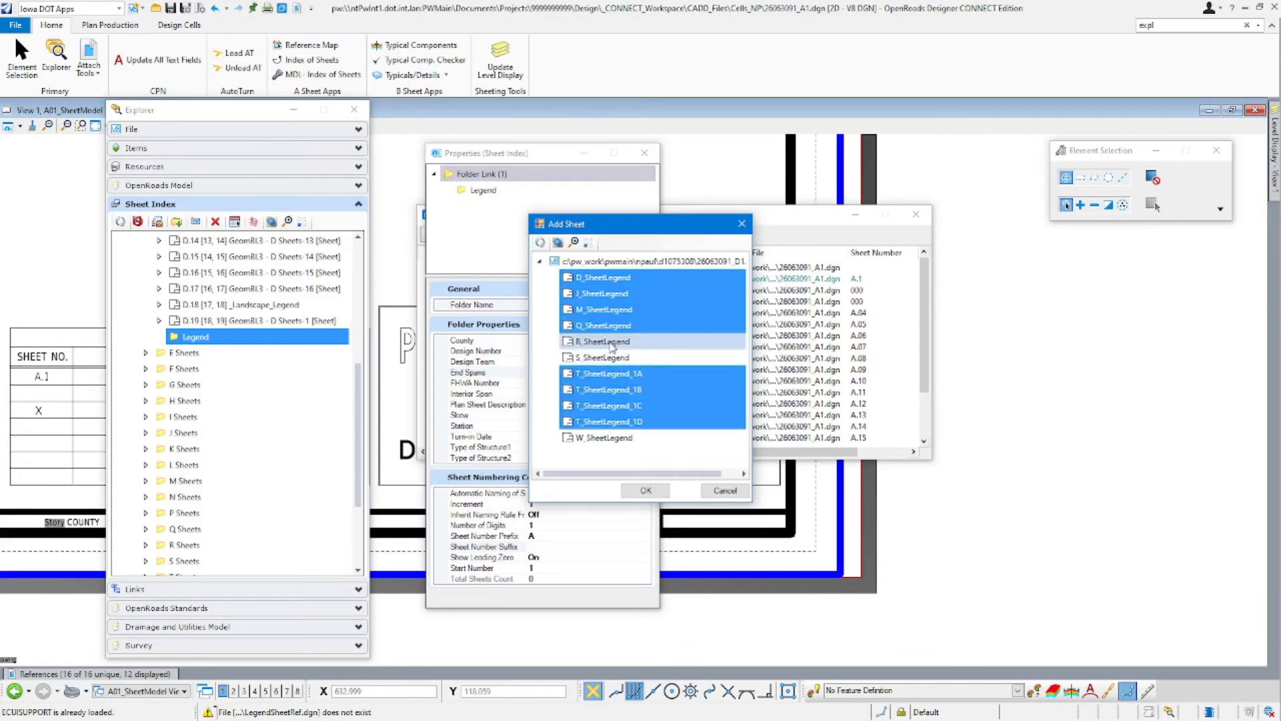
{"action": "left_click", "coordinate": [601, 278]}
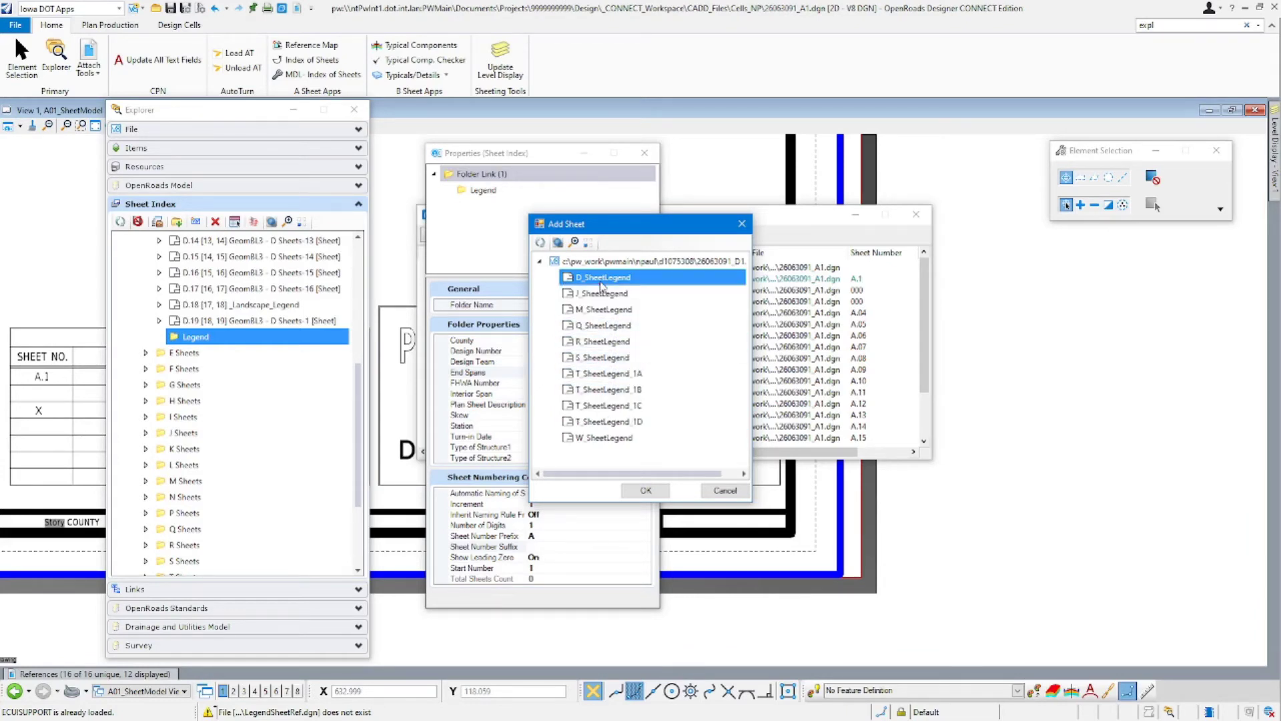
{"action": "left_click", "coordinate": [644, 491]}
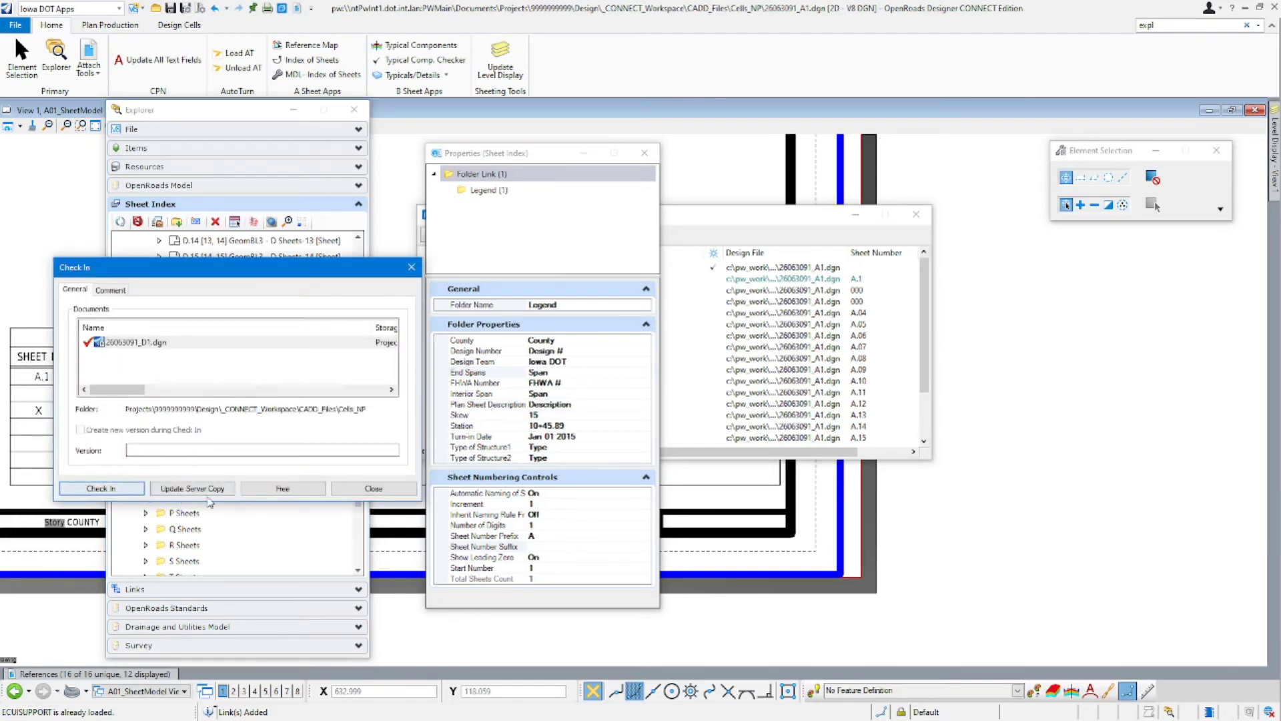
{"action": "left_click", "coordinate": [274, 491]}
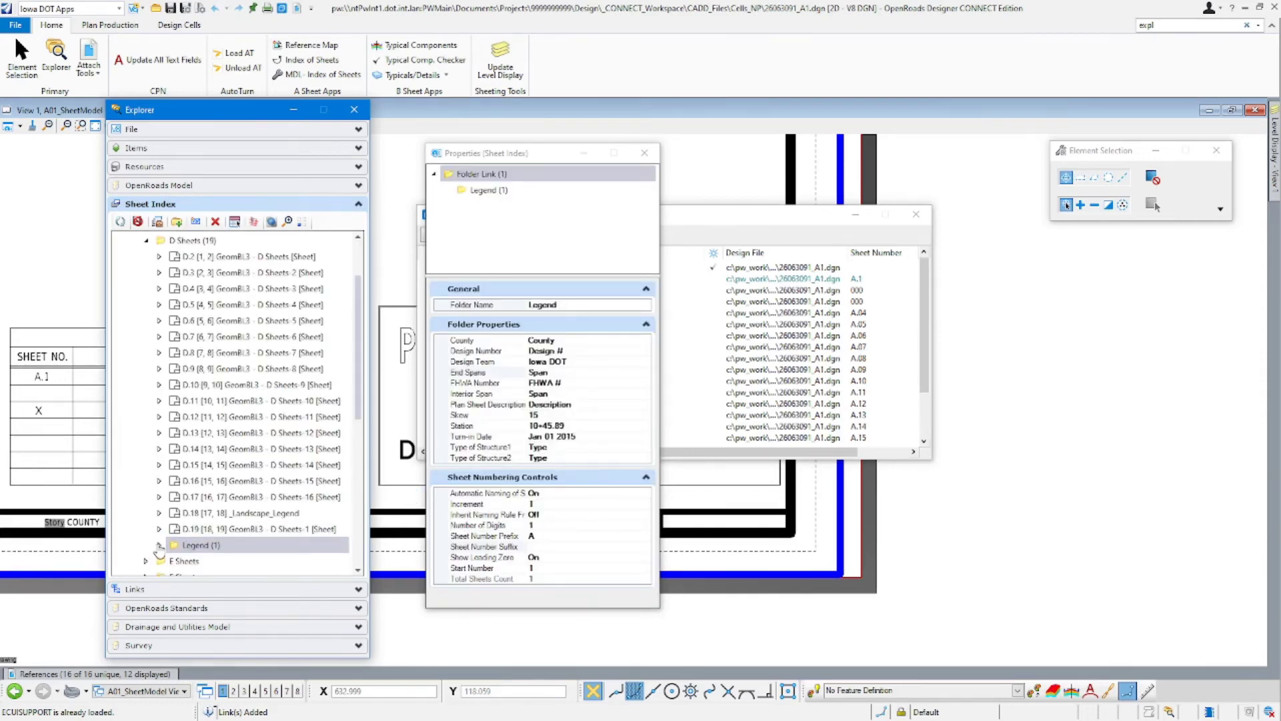
Step: Change the Legend folder's Sheet Number Prefix from A to 'D.'
{"action": "scroll", "coordinate": [200, 484], "scroll_direction": "down", "scroll_amount": 2}
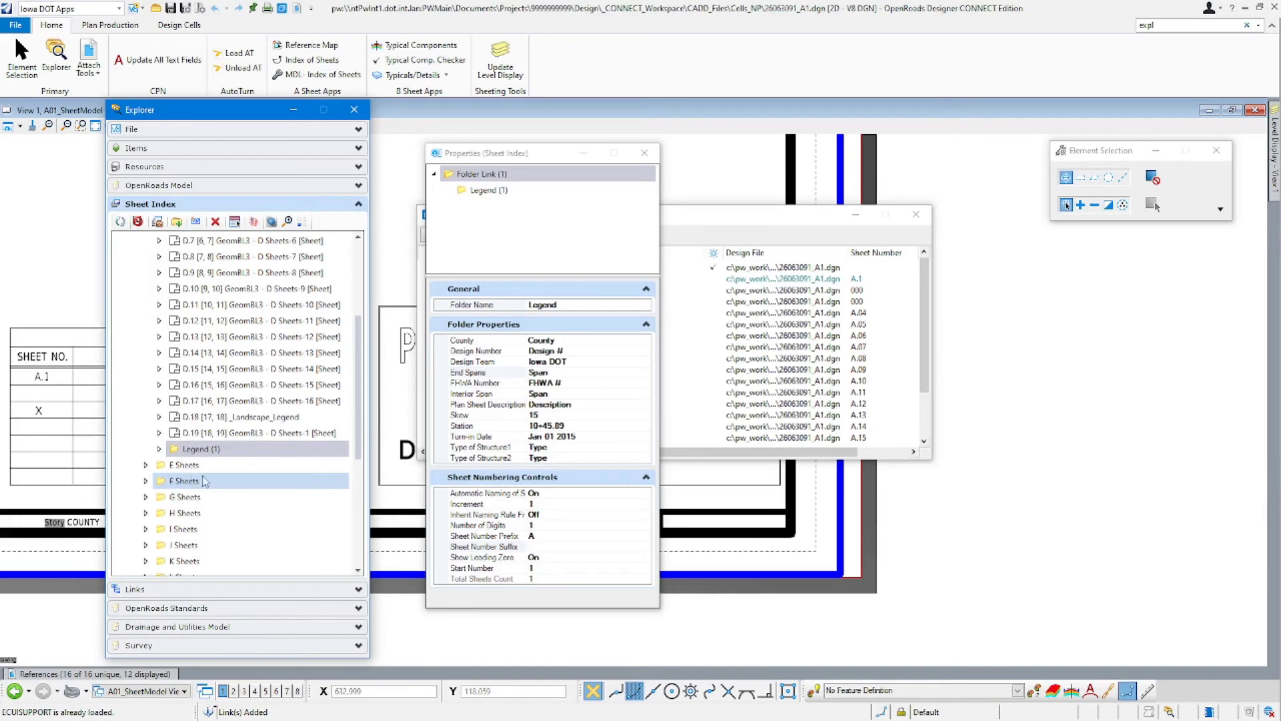
{"action": "double_click", "coordinate": [172, 449]}
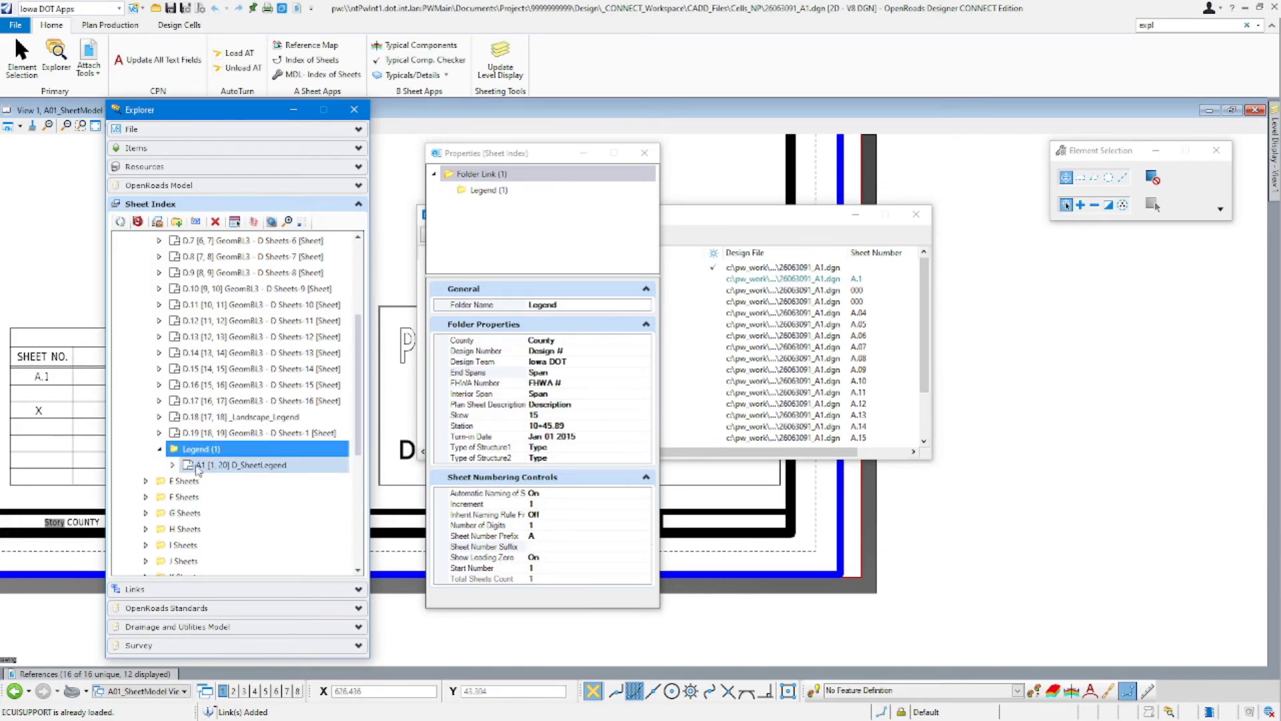
{"action": "left_click", "coordinate": [195, 465]}
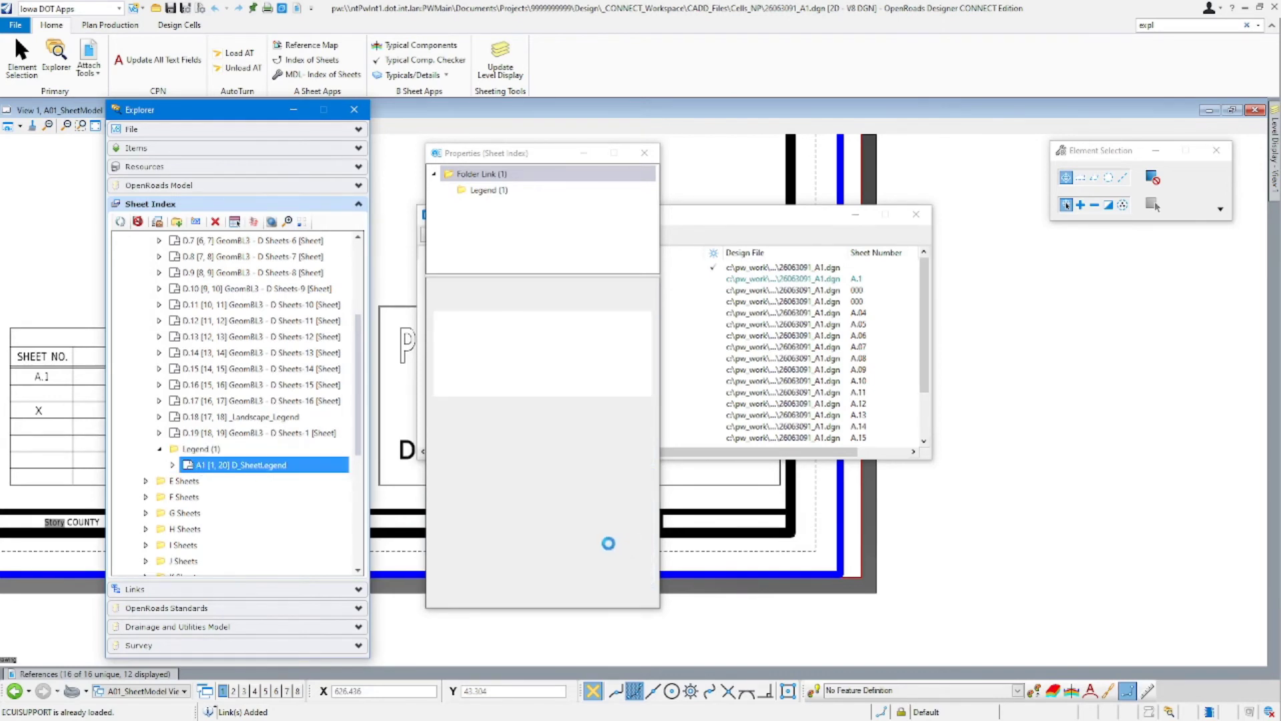
{"action": "left_click", "coordinate": [207, 450]}
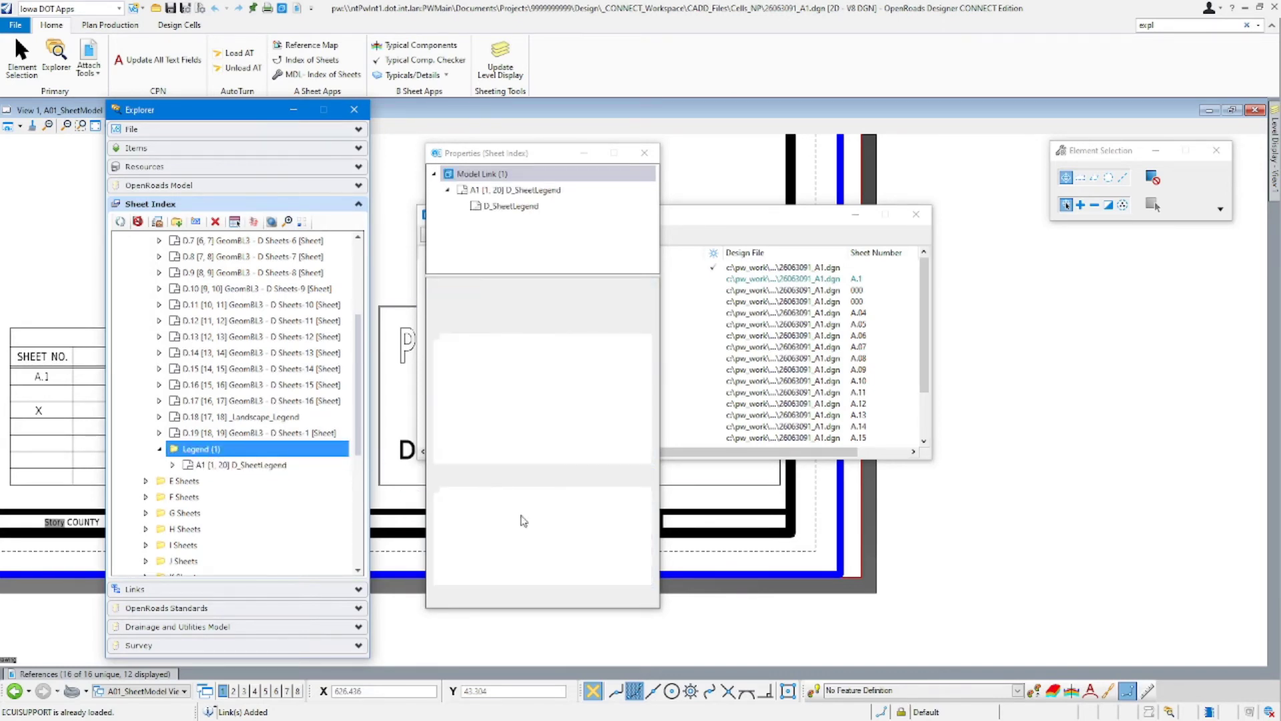
{"action": "left_click", "coordinate": [553, 539]}
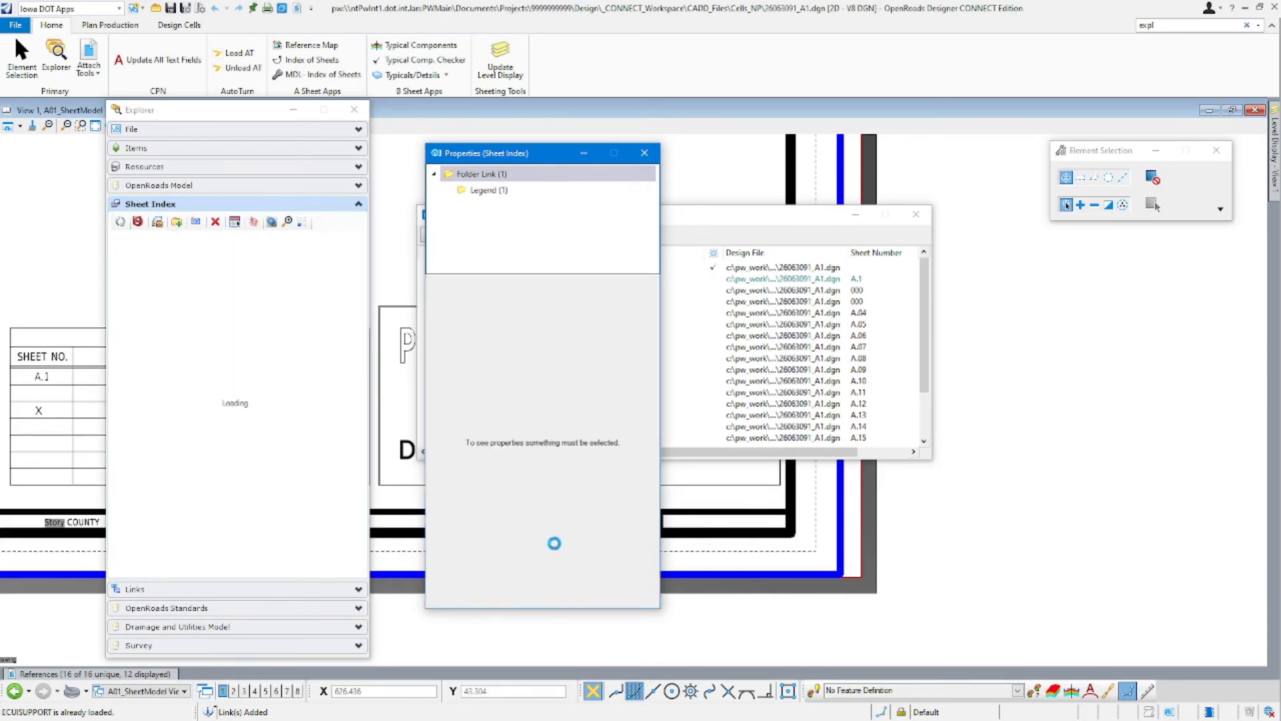
{"action": "key", "text": "Return"}
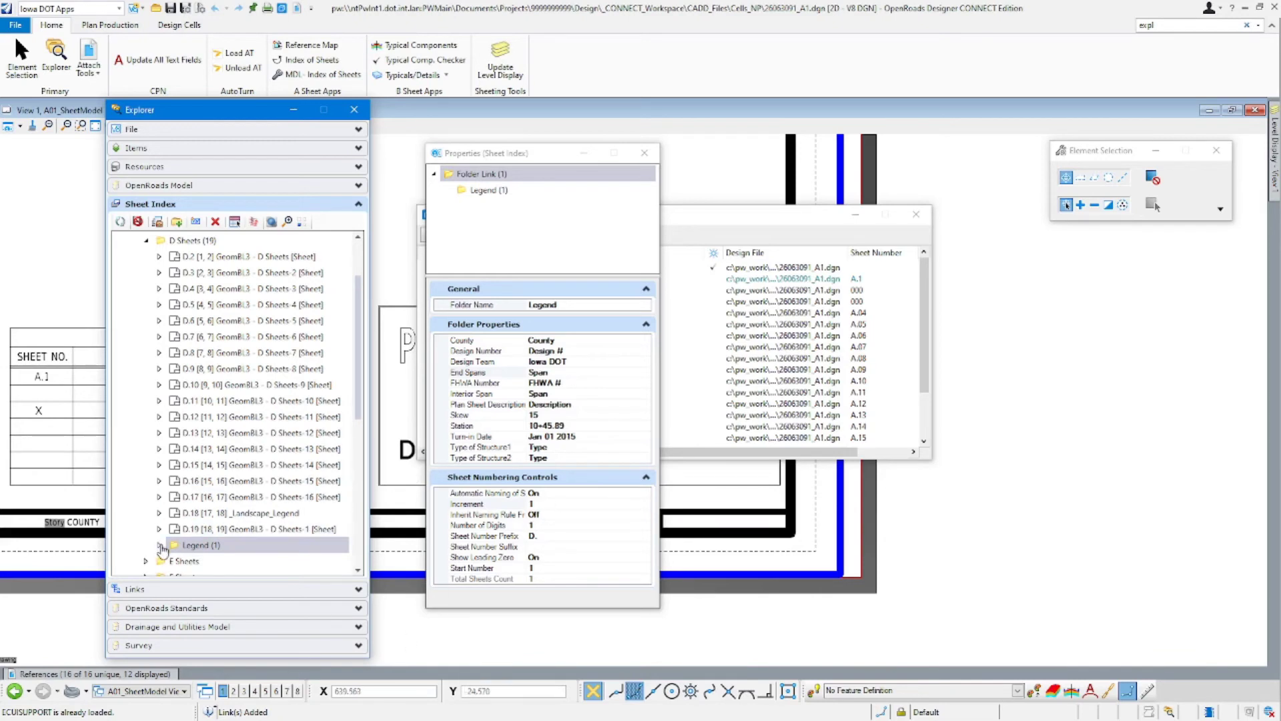
Step: Verify the legend sheet now reads D.1, collapse D Sheets, and show the Models list
{"action": "double_click", "coordinate": [201, 544]}
{"action": "scroll", "coordinate": [212, 526], "scroll_direction": "down", "scroll_amount": 1}
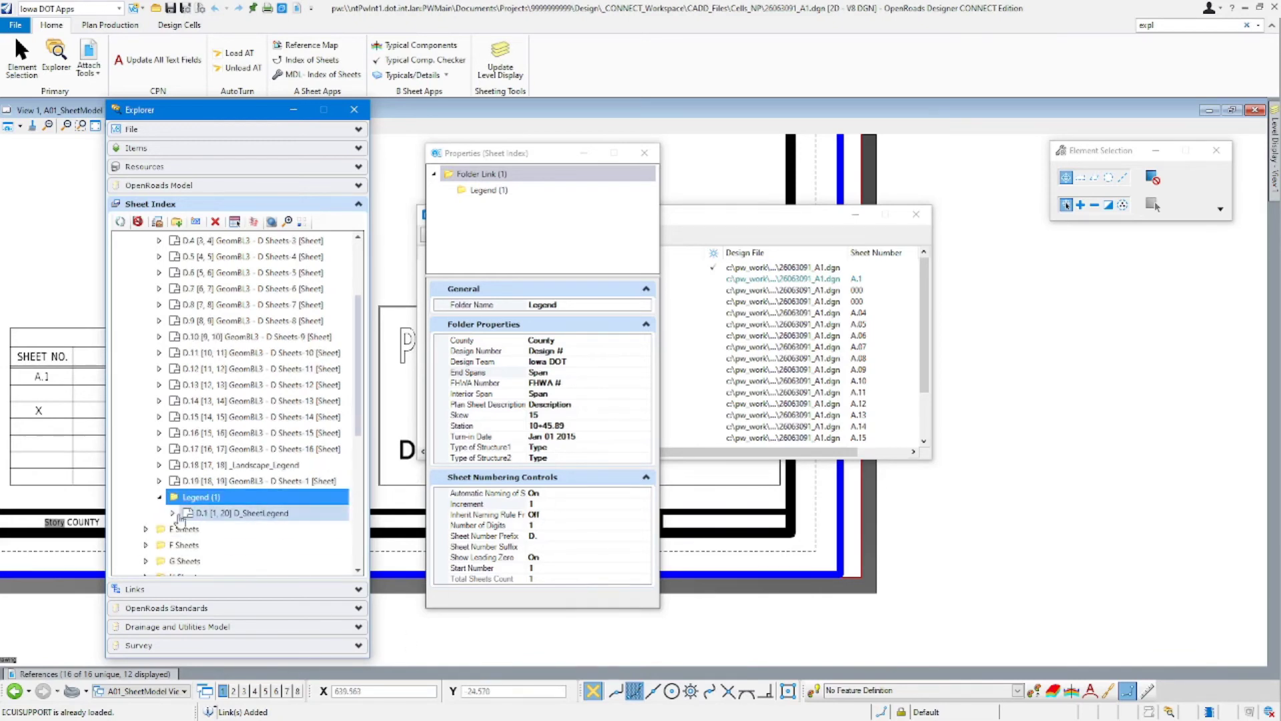
{"action": "scroll", "coordinate": [203, 433], "scroll_direction": "up", "scroll_amount": 2}
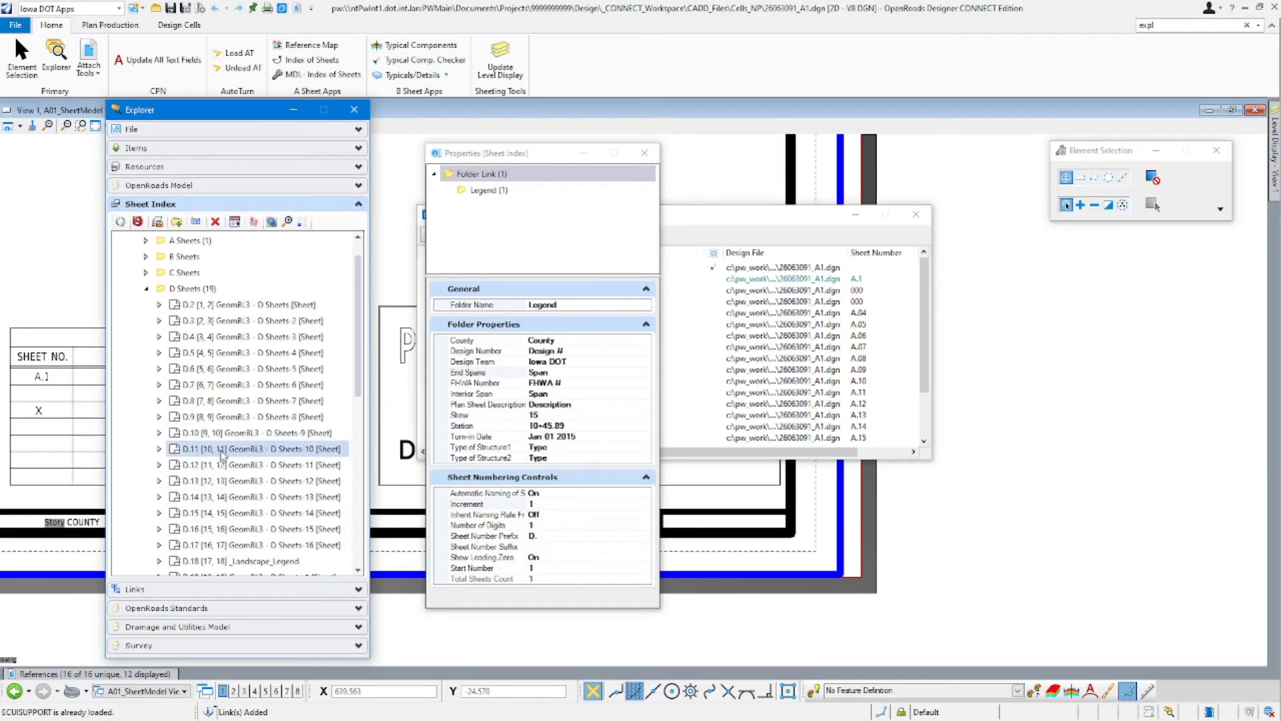
{"action": "scroll", "coordinate": [197, 414], "scroll_direction": "up", "scroll_amount": 1}
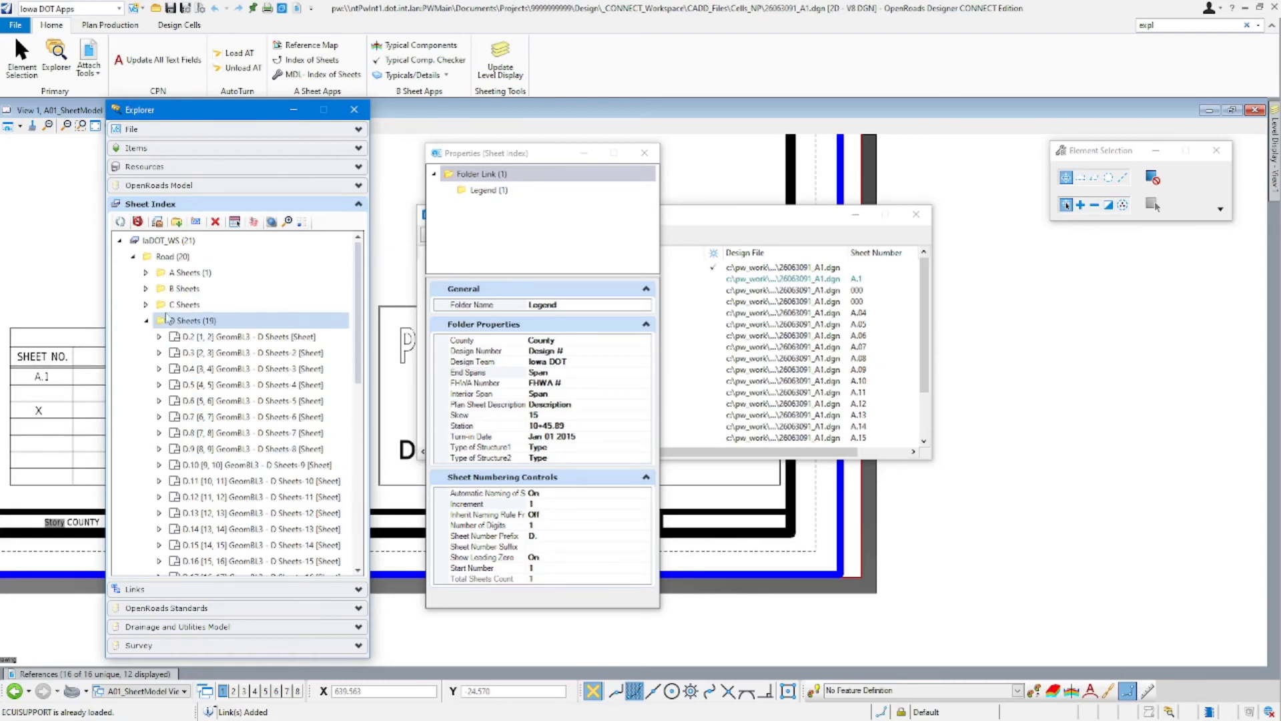
{"action": "left_click", "coordinate": [145, 320]}
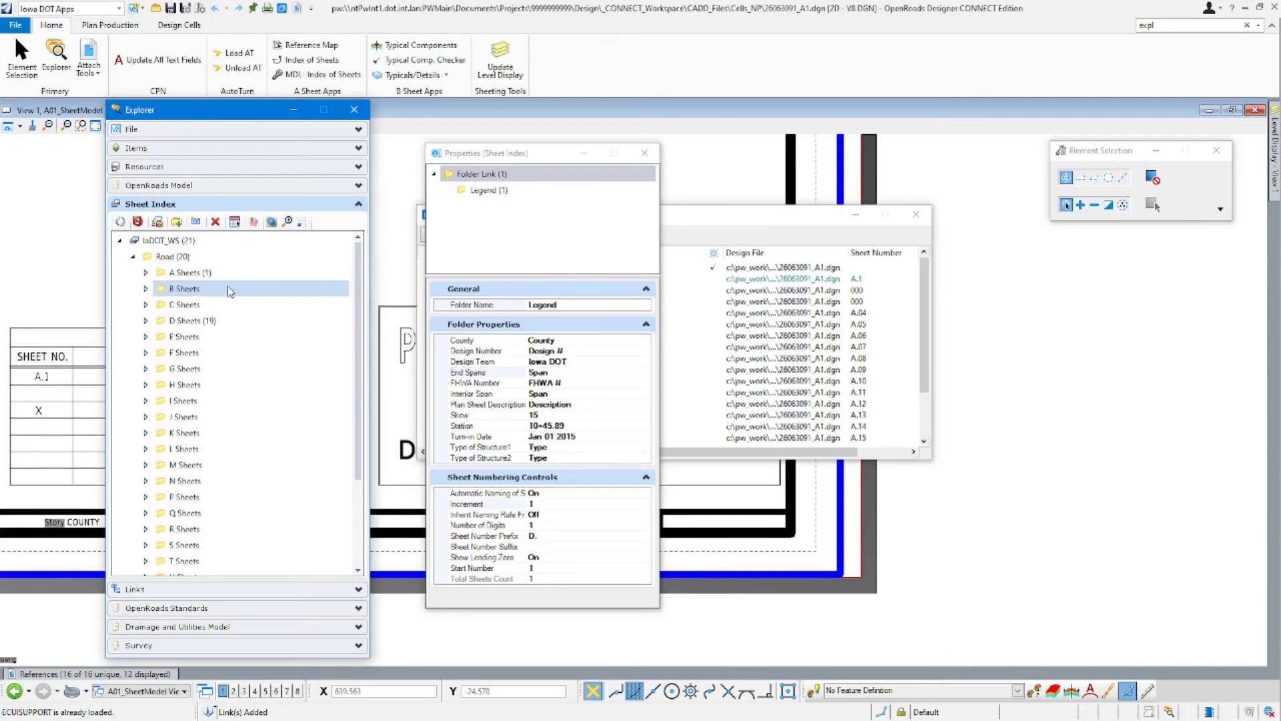
{"action": "left_click", "coordinate": [740, 216]}
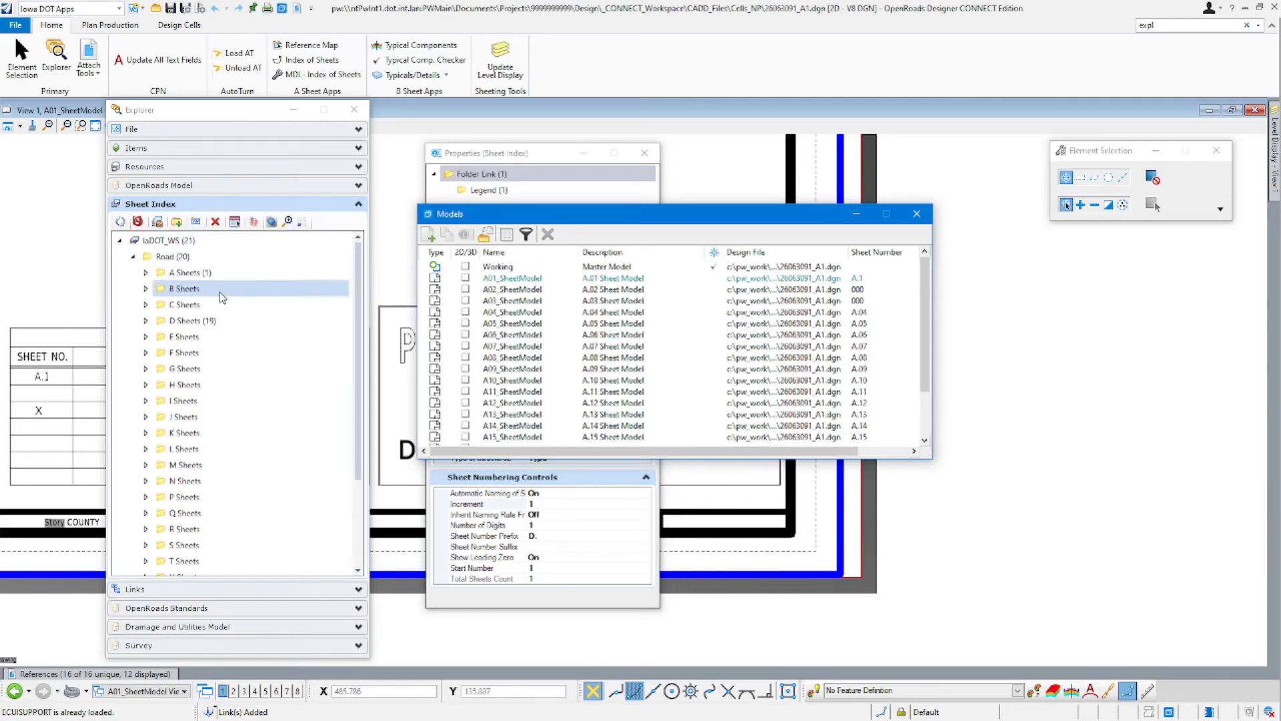
Step: Create a Print Organizer print set from D Sheets using the CLR_overrides_SmallRaster_pdf_SheetModel style
{"action": "left_click", "coordinate": [185, 323]}
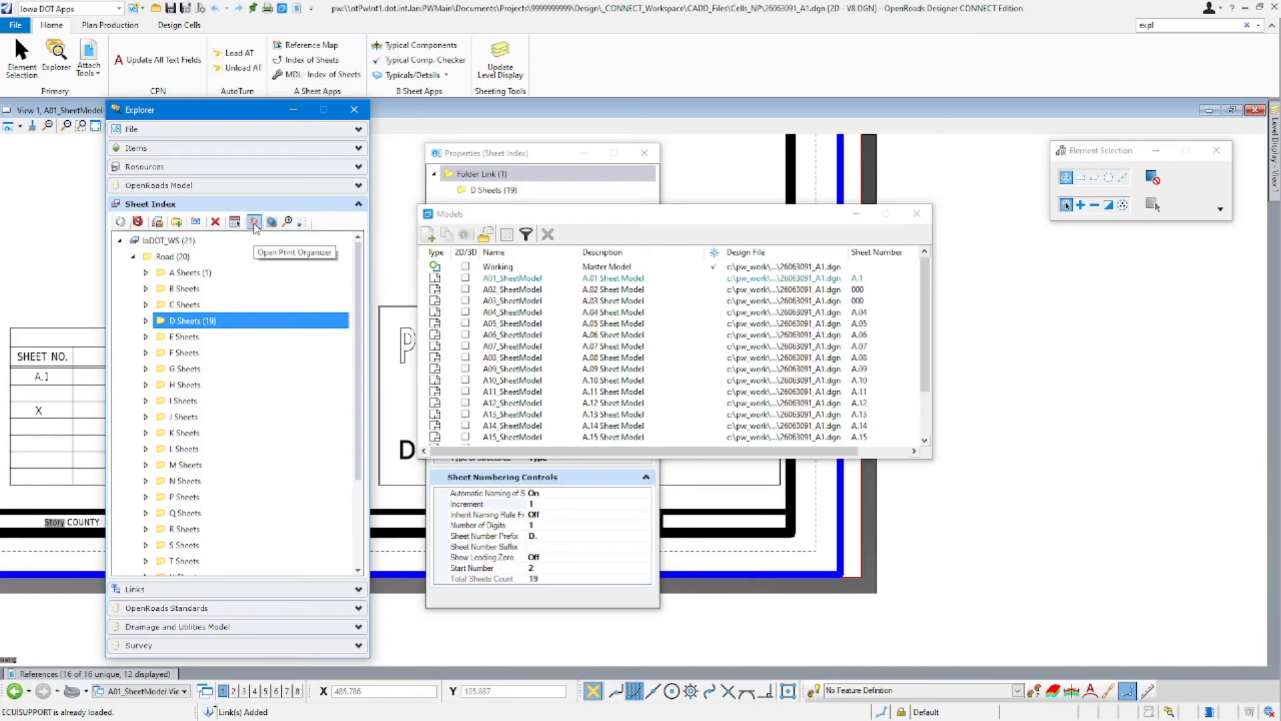
{"action": "left_click", "coordinate": [255, 223]}
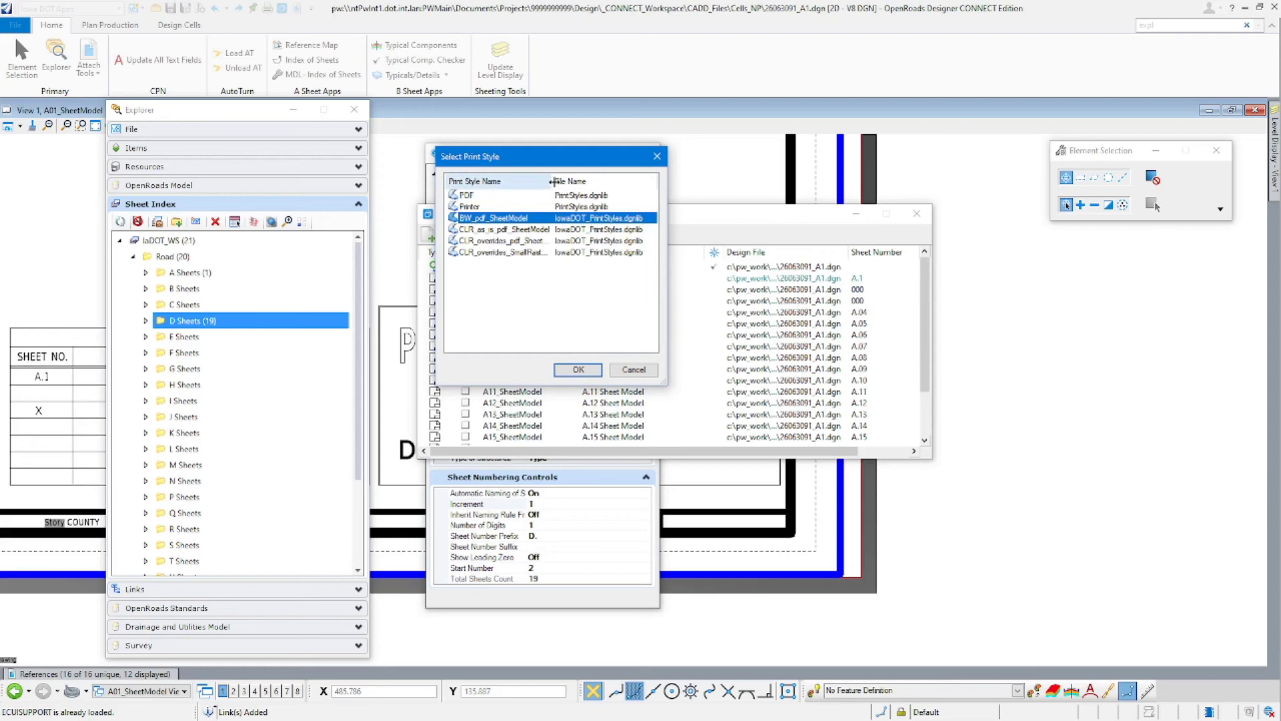
{"action": "left_click_drag", "start_coordinate": [551, 181], "coordinate": [602, 181]}
{"action": "left_click", "coordinate": [532, 253]}
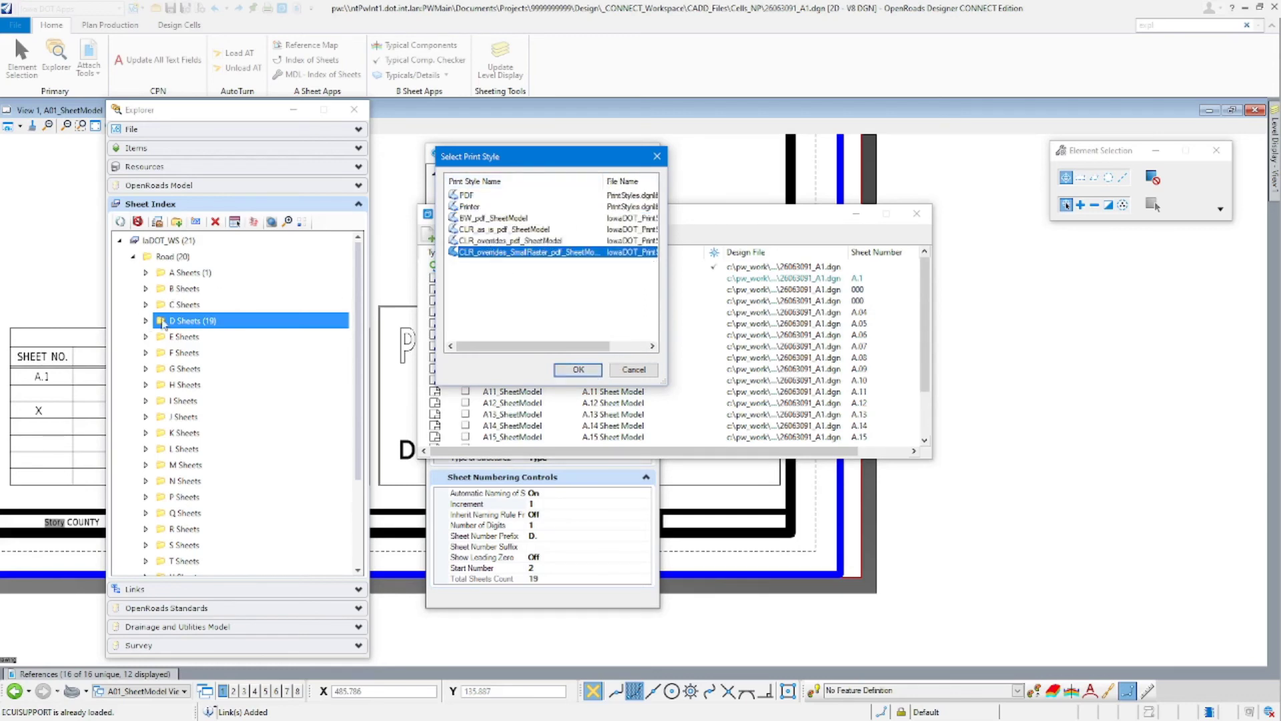
{"action": "left_click", "coordinate": [578, 369]}
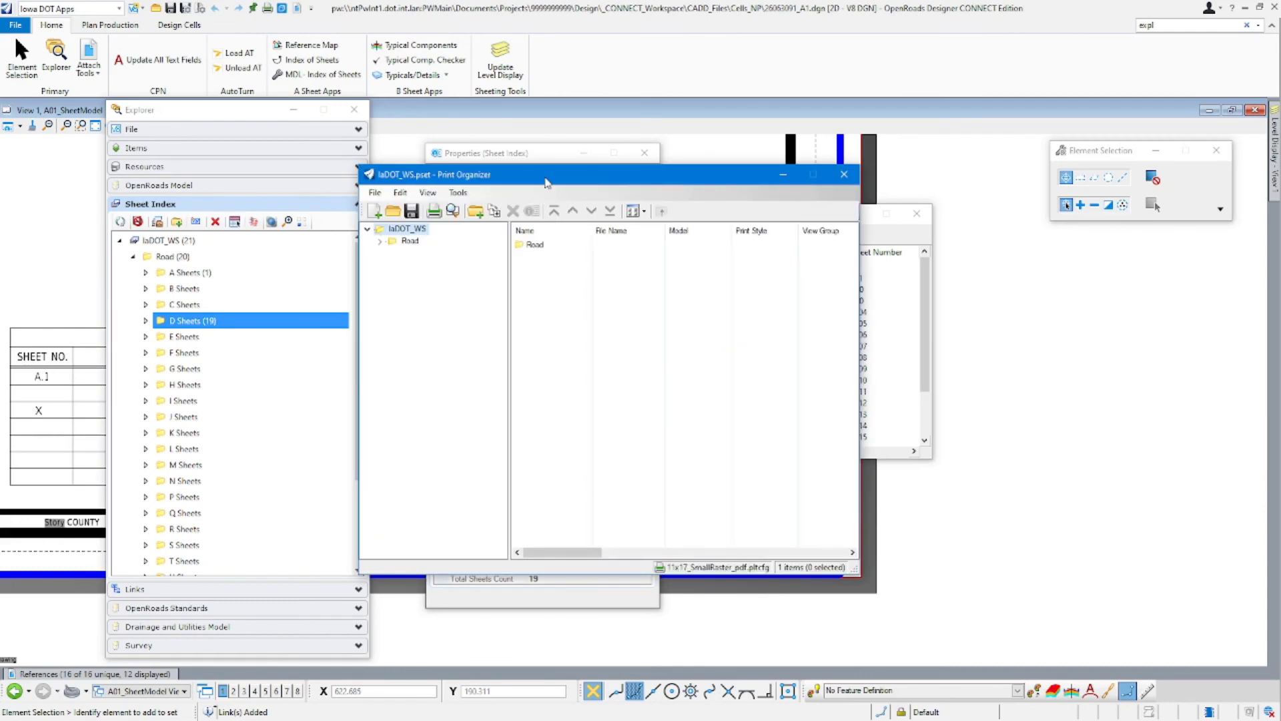
Step: In Print Organizer, move the D 1 legend sheet from Legend to the top of D Sheets
{"action": "left_click", "coordinate": [380, 240]}
{"action": "left_click", "coordinate": [392, 253]}
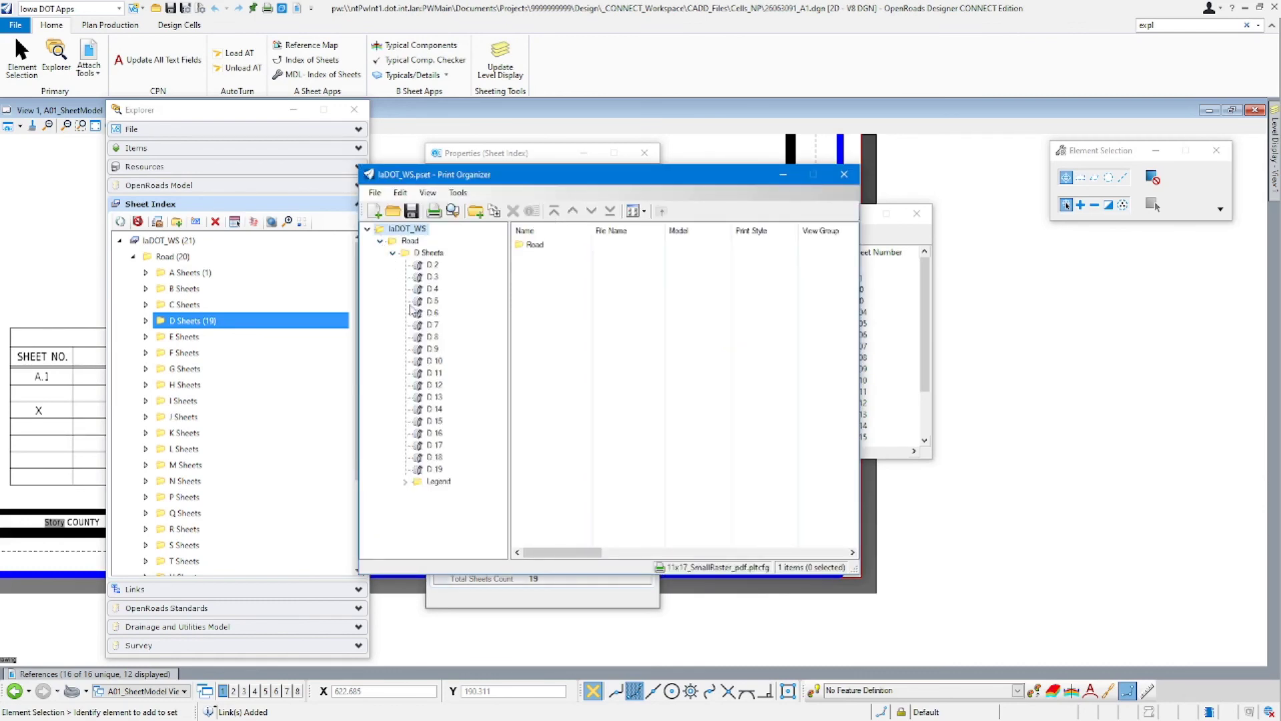
{"action": "left_click", "coordinate": [405, 481]}
{"action": "left_click", "coordinate": [147, 321]}
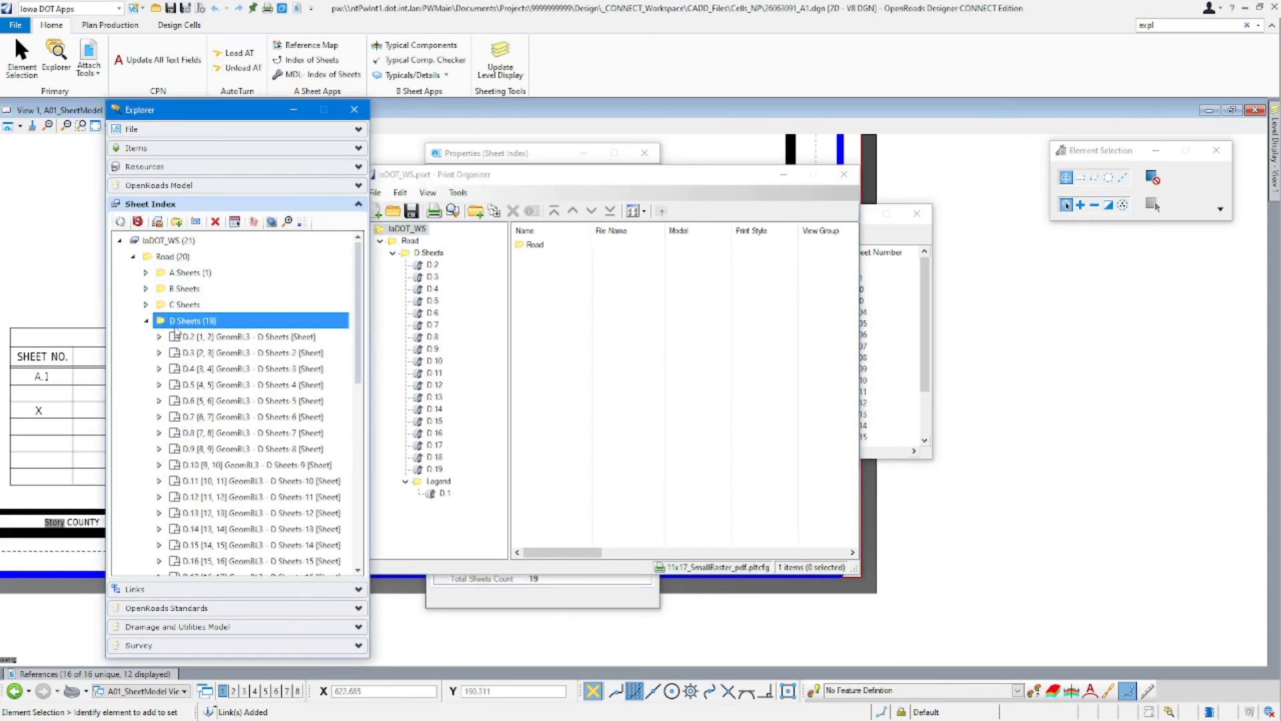
{"action": "scroll", "coordinate": [176, 331], "scroll_direction": "down", "scroll_amount": 3}
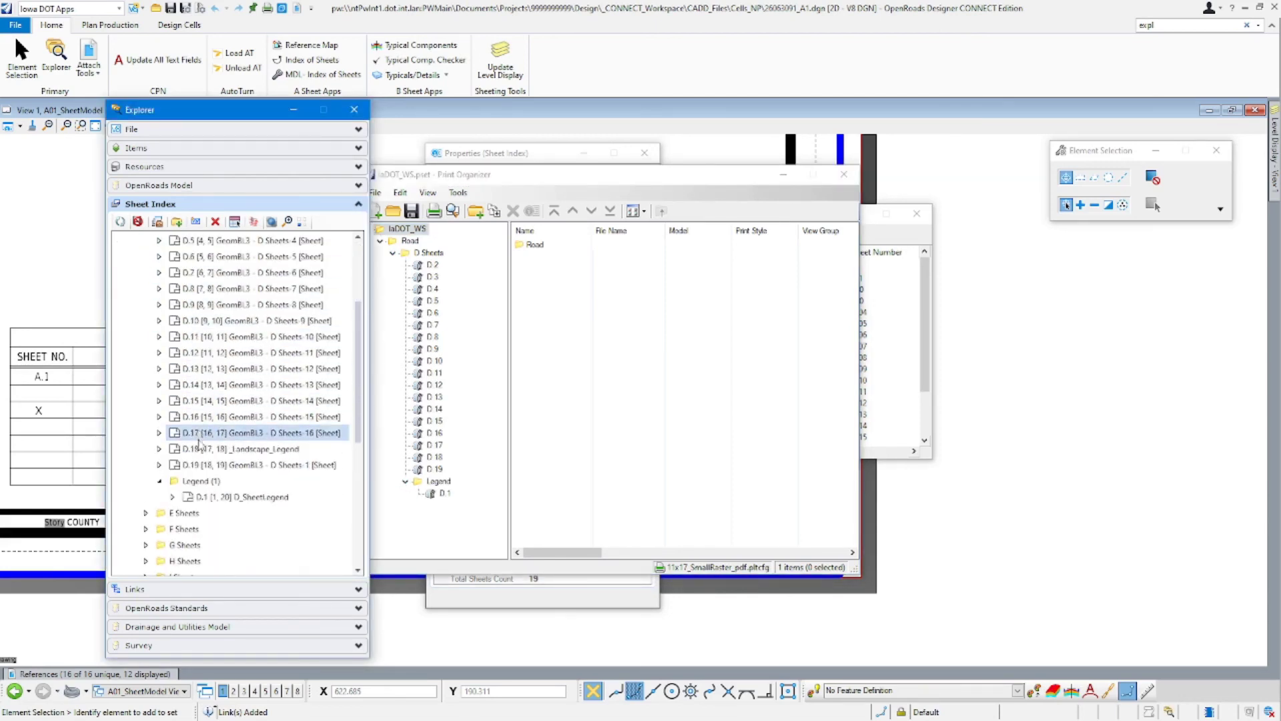
{"action": "left_click", "coordinate": [442, 493]}
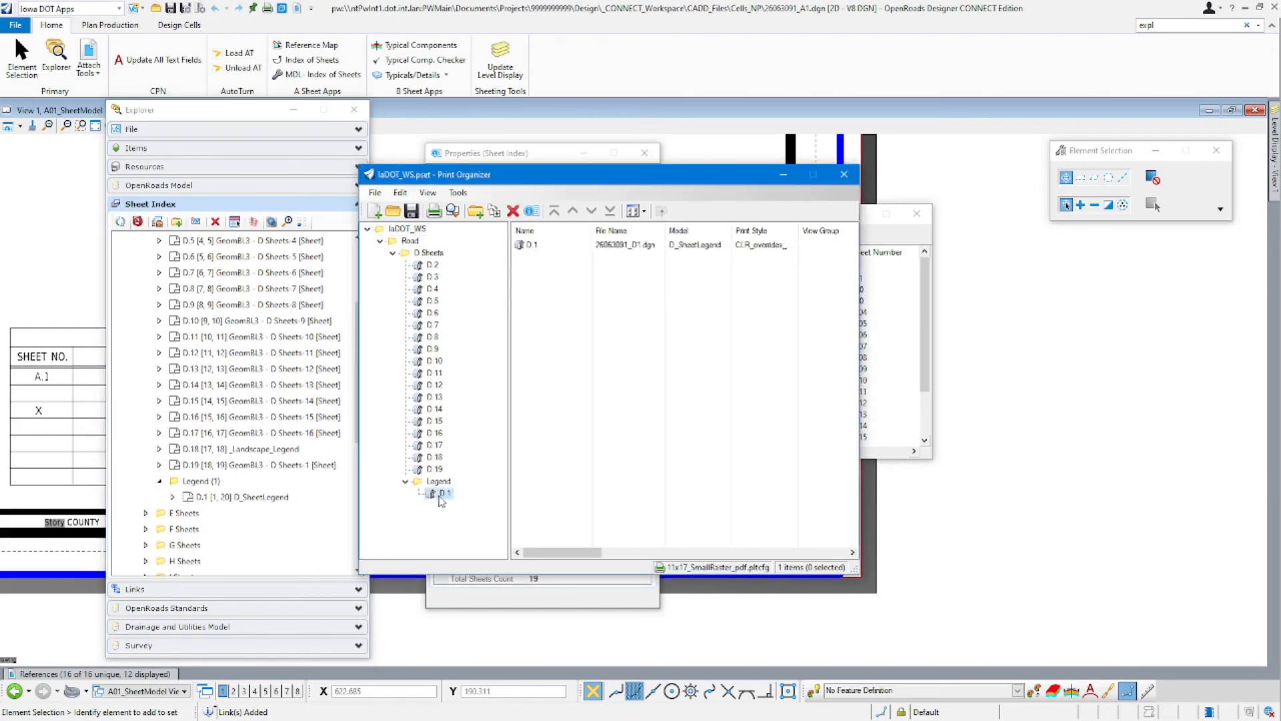
{"action": "left_click", "coordinate": [408, 252]}
{"action": "left_click", "coordinate": [443, 494]}
{"action": "left_click_drag", "start_coordinate": [440, 497], "coordinate": [440, 254]}
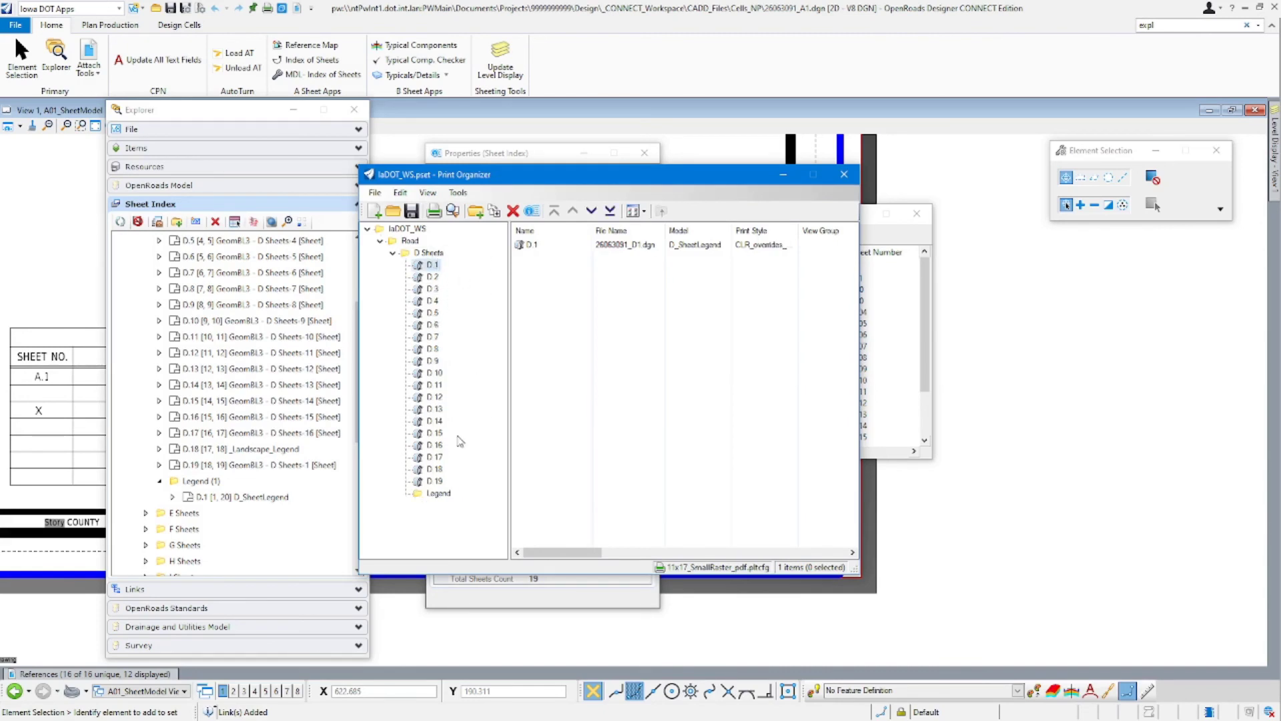
{"action": "left_click", "coordinate": [427, 253]}
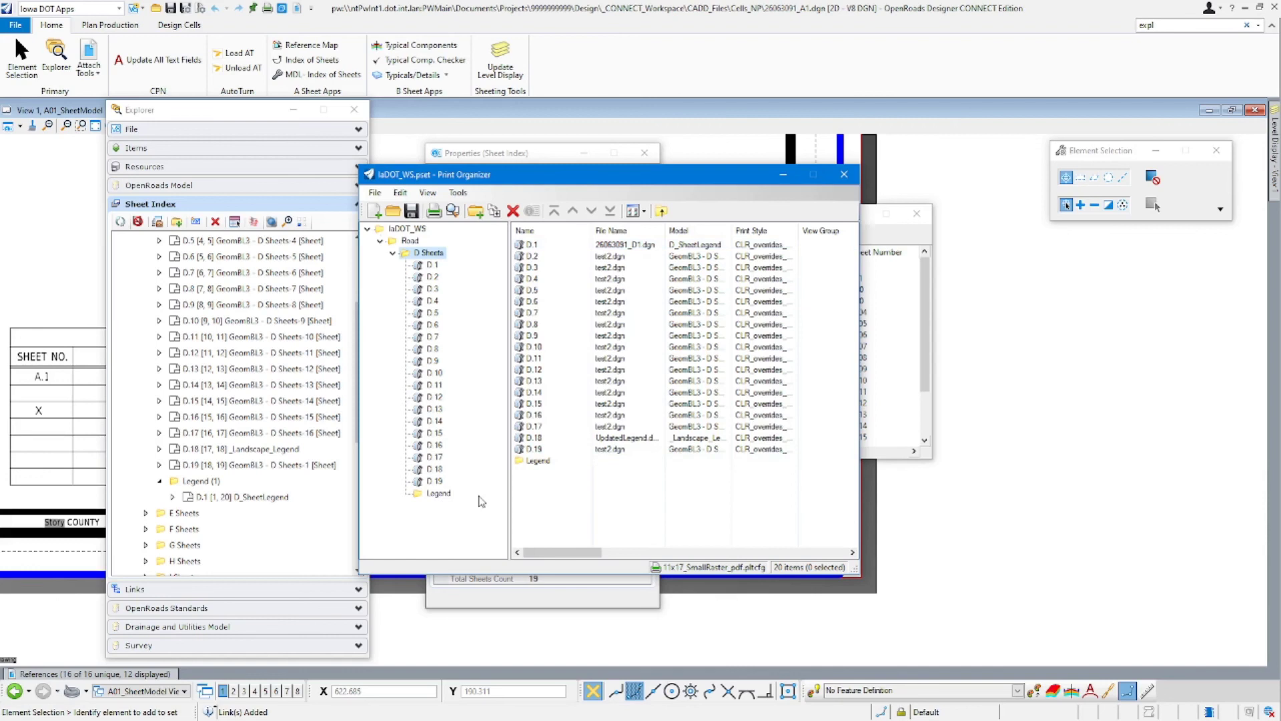
Step: Delete the empty Legend folder, leaving sheets D 1–D 19 in D Sheets
{"action": "left_click", "coordinate": [439, 494]}
{"action": "left_click", "coordinate": [512, 212]}
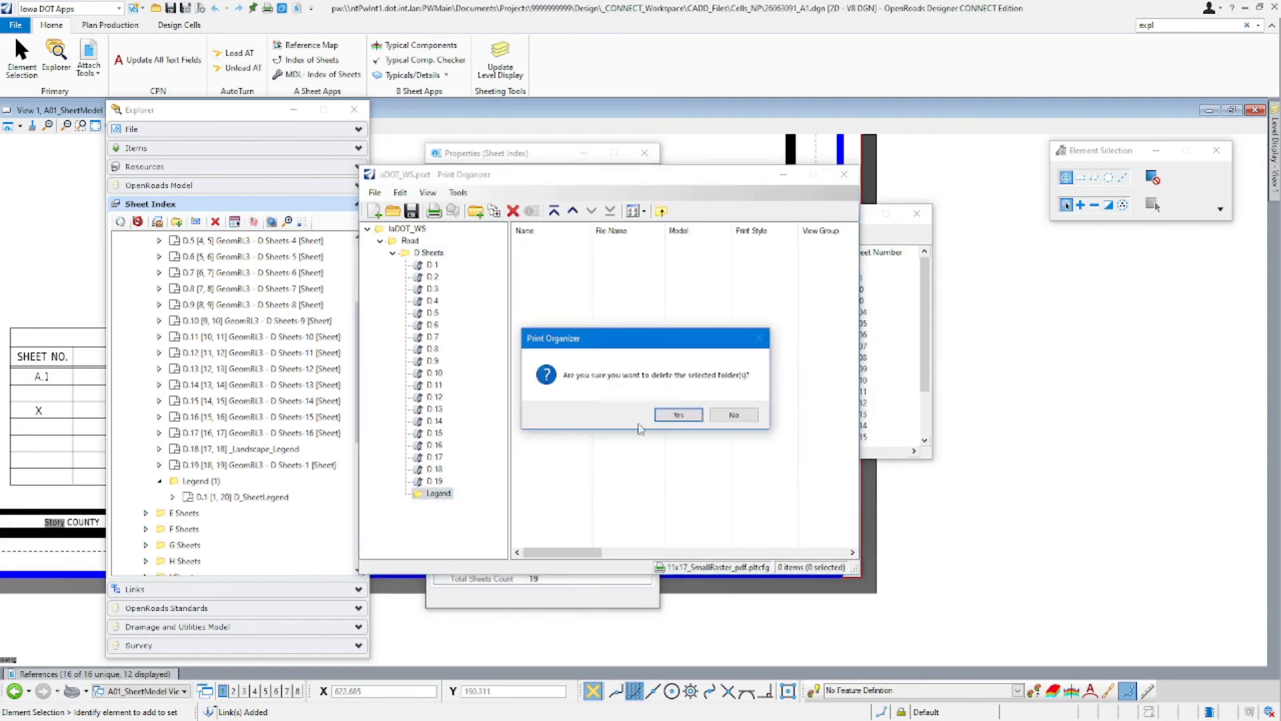
{"action": "left_click", "coordinate": [682, 415]}
{"action": "left_click", "coordinate": [425, 254]}
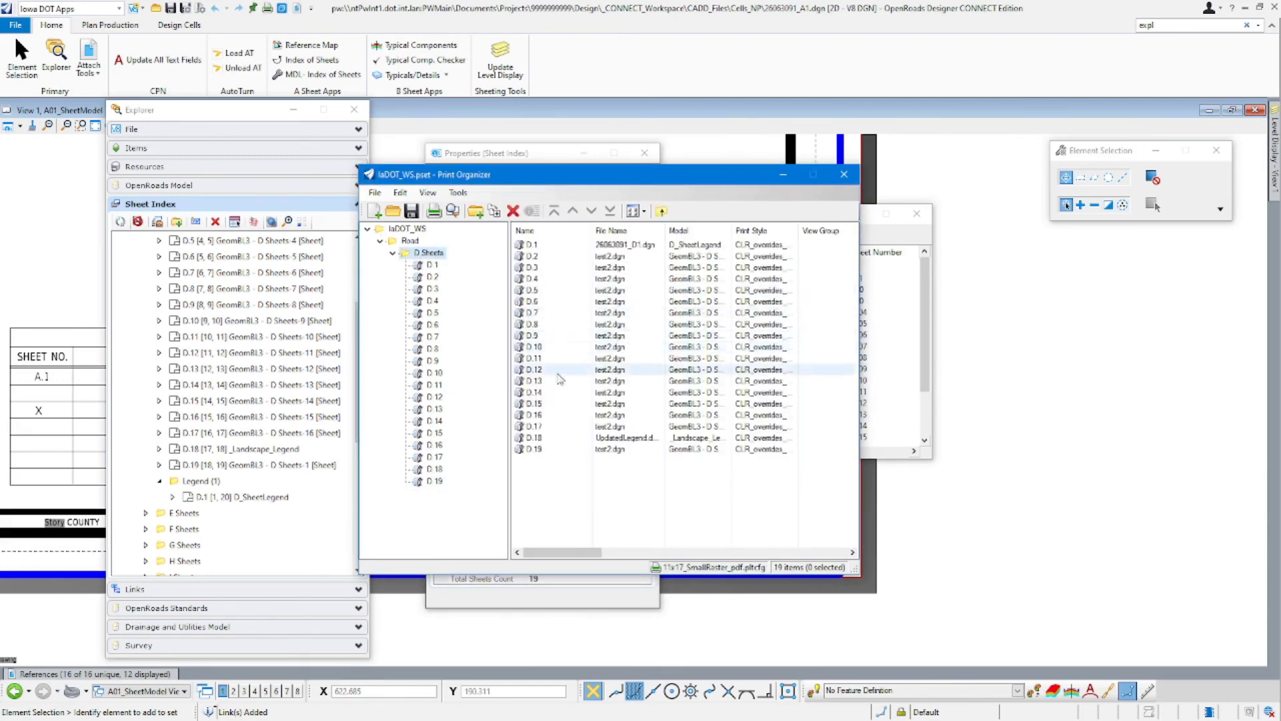